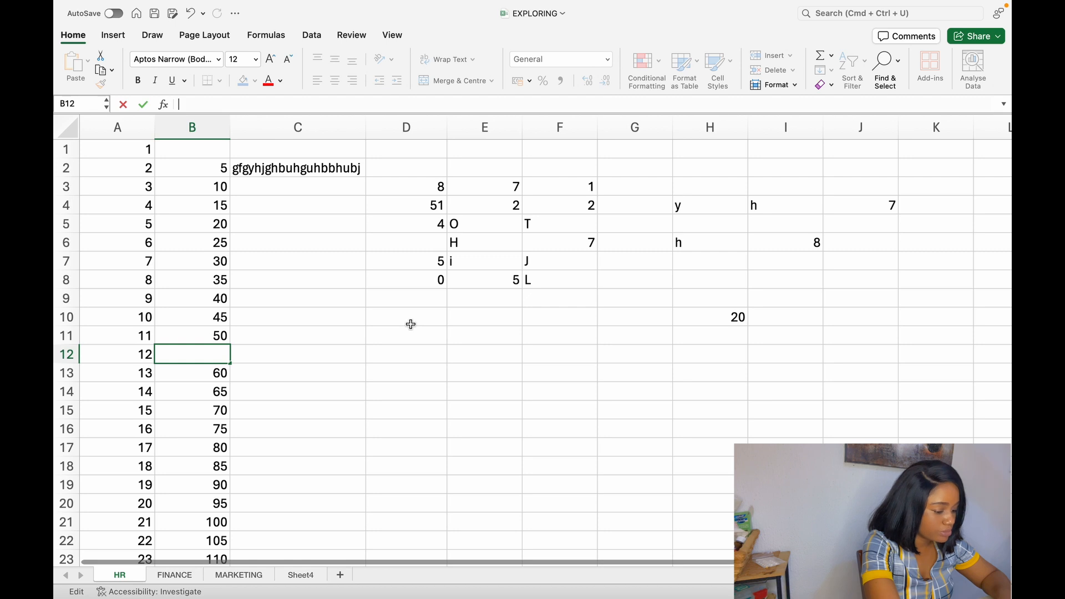
{"action": "left_click", "coordinate": [410, 323]}
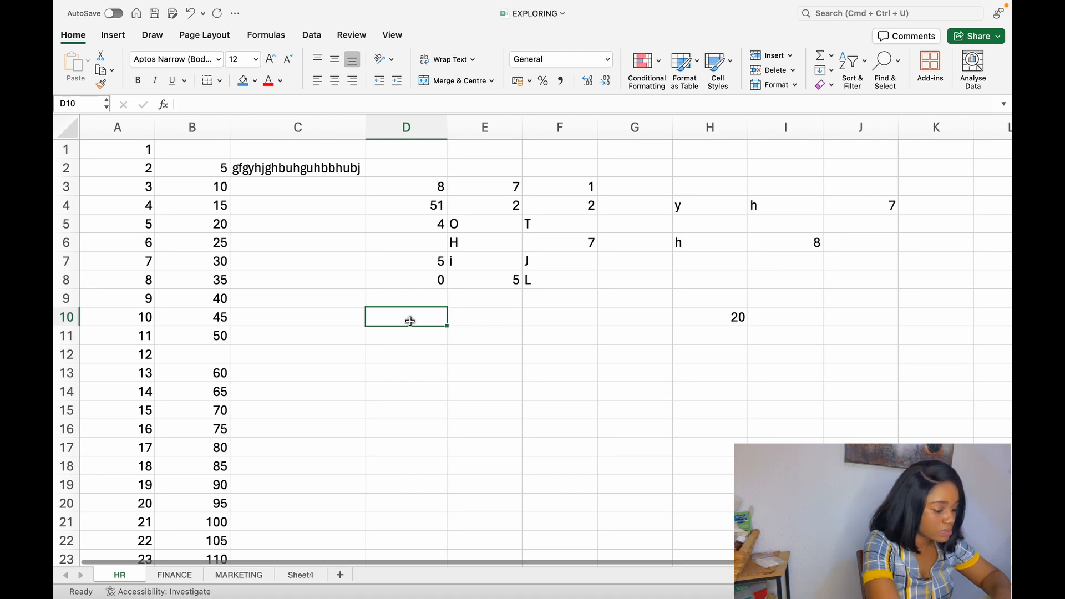
{"action": "left_click", "coordinate": [437, 189]}
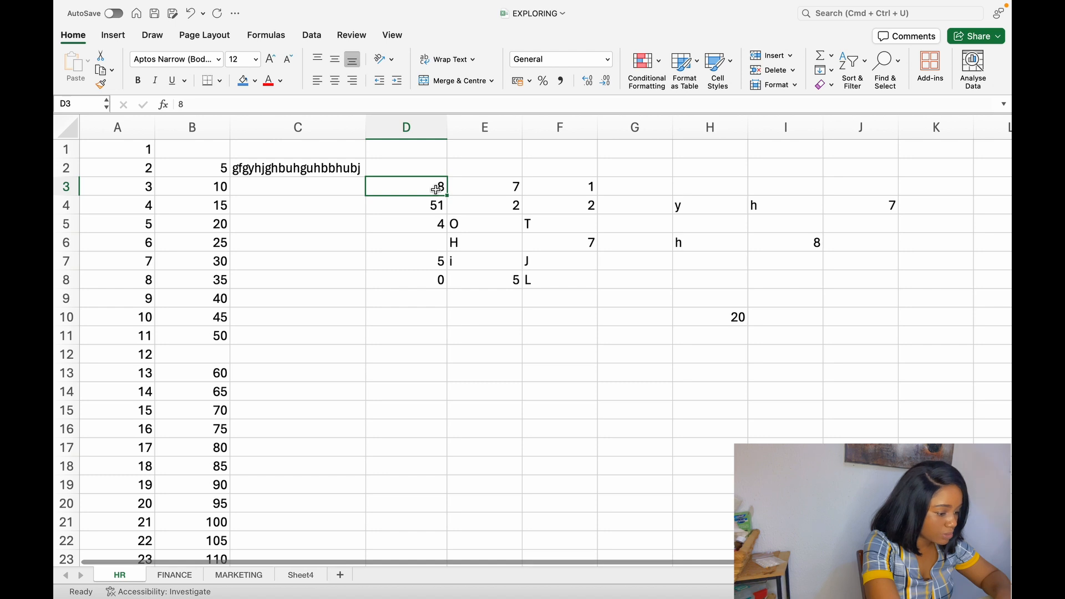
{"action": "left_click", "coordinate": [503, 187]}
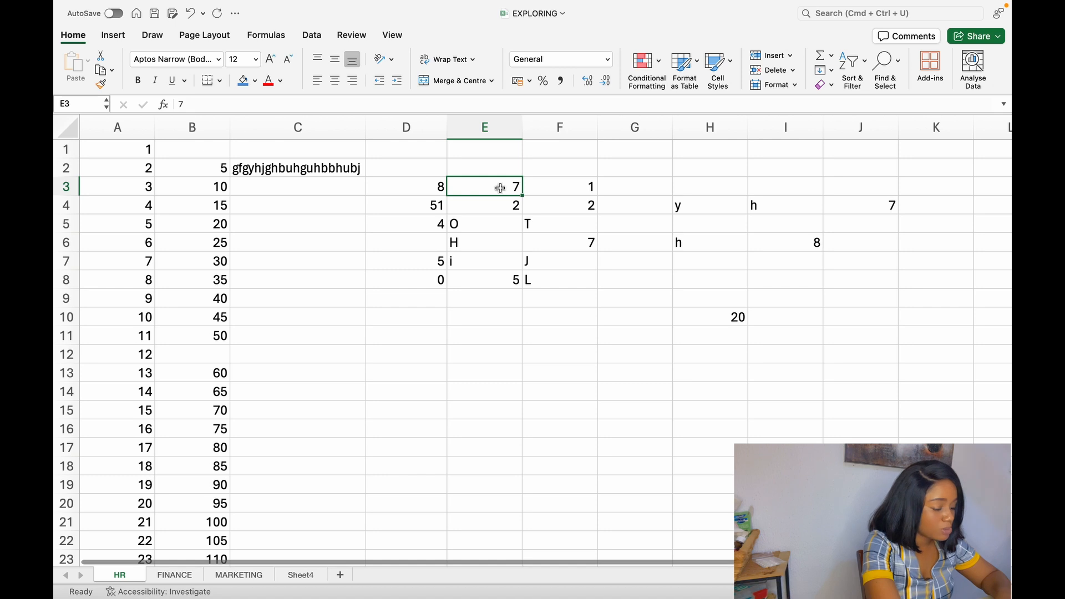
{"action": "left_click", "coordinate": [435, 187]}
{"action": "left_click", "coordinate": [493, 193]}
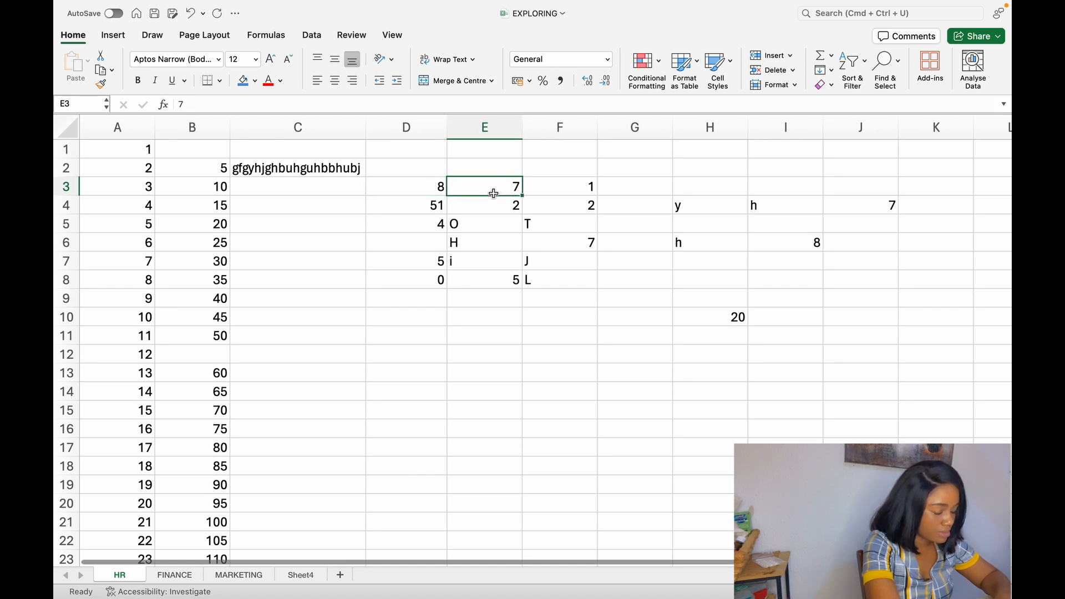
Enter the formula =D3+E3 in cell D11 to add the two numbers in row 3.
{"action": "left_click", "coordinate": [426, 335]}
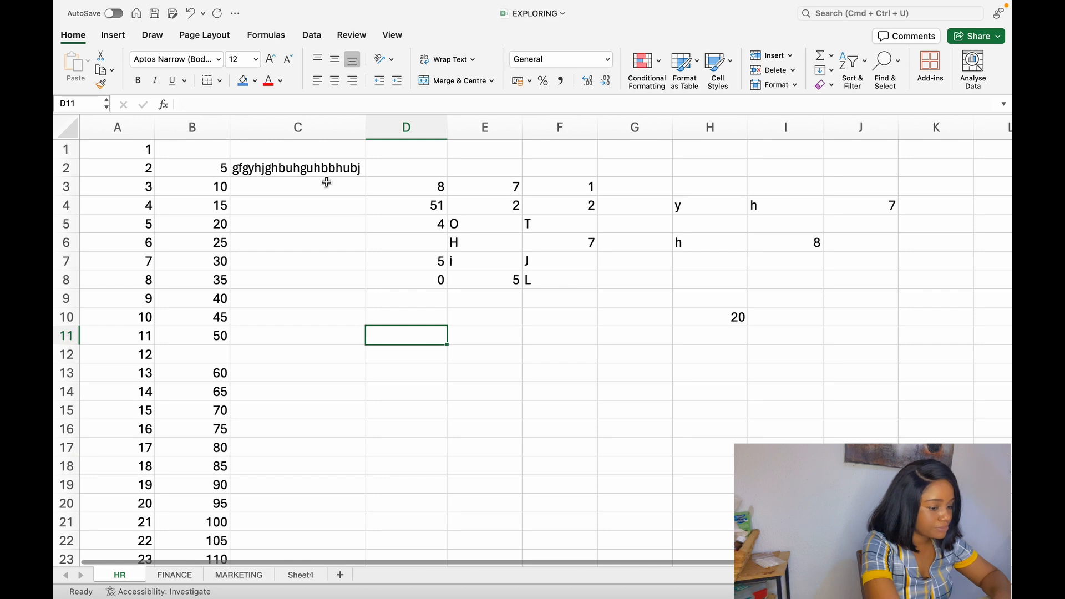
{"action": "left_click", "coordinate": [230, 102]}
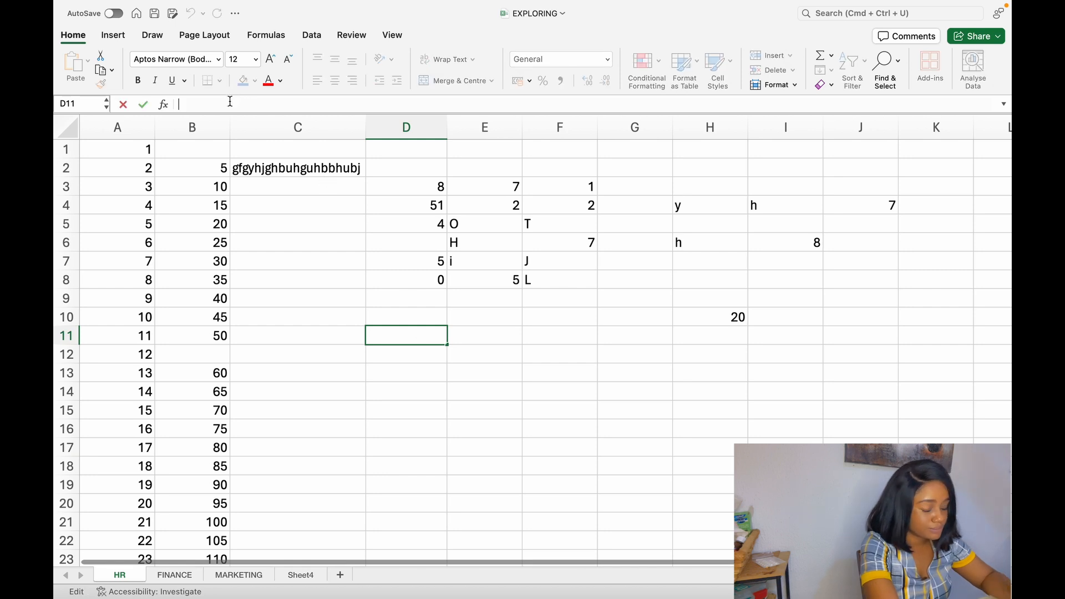
{"action": "type", "text": "="}
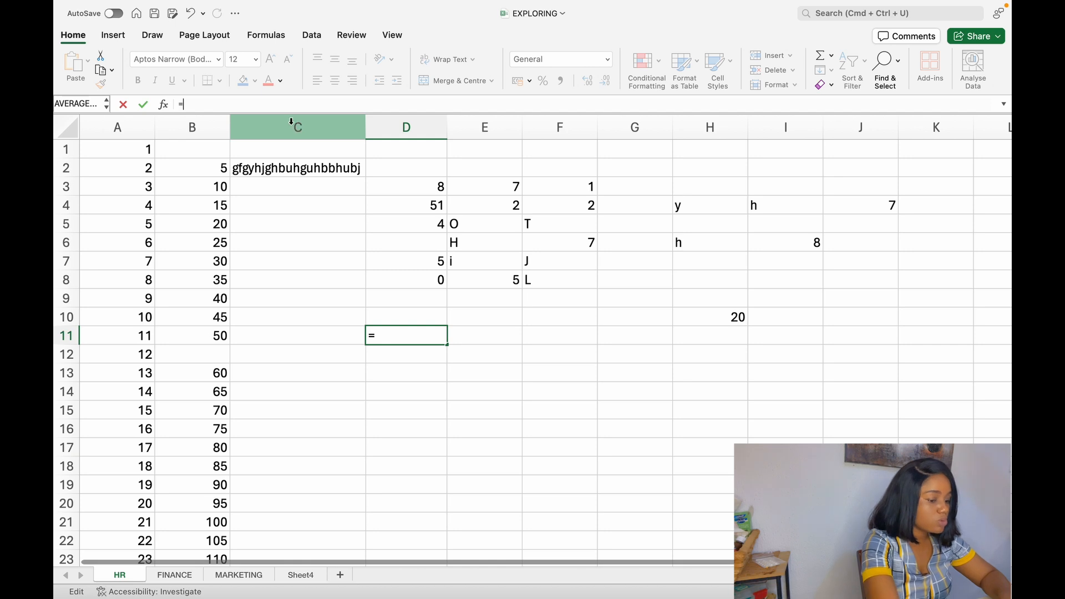
{"action": "type", "text": "D3+"}
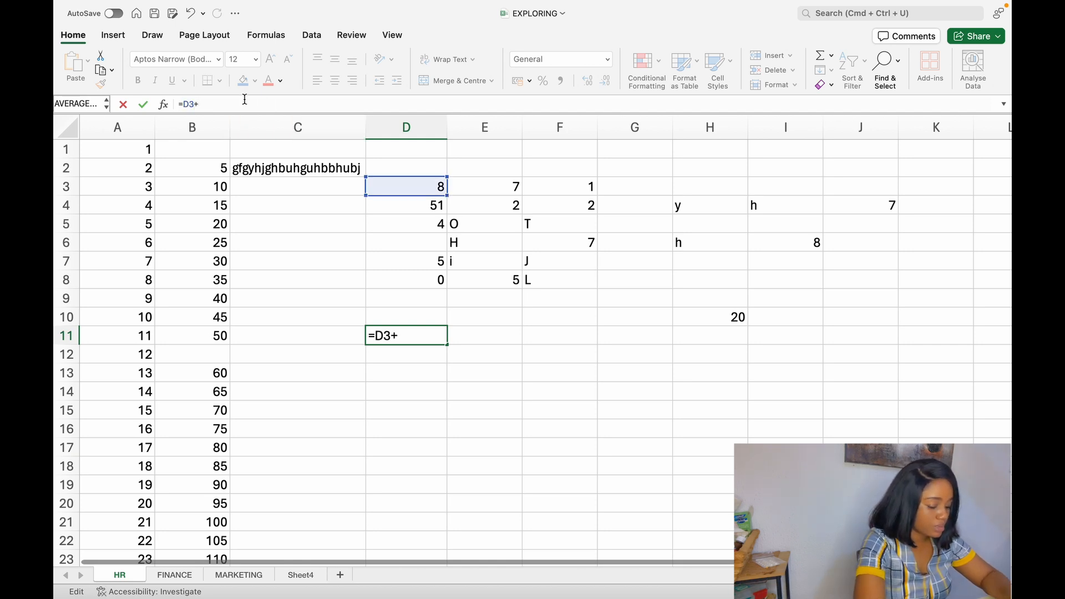
{"action": "left_click", "coordinate": [467, 182]}
{"action": "key", "text": "Return"}
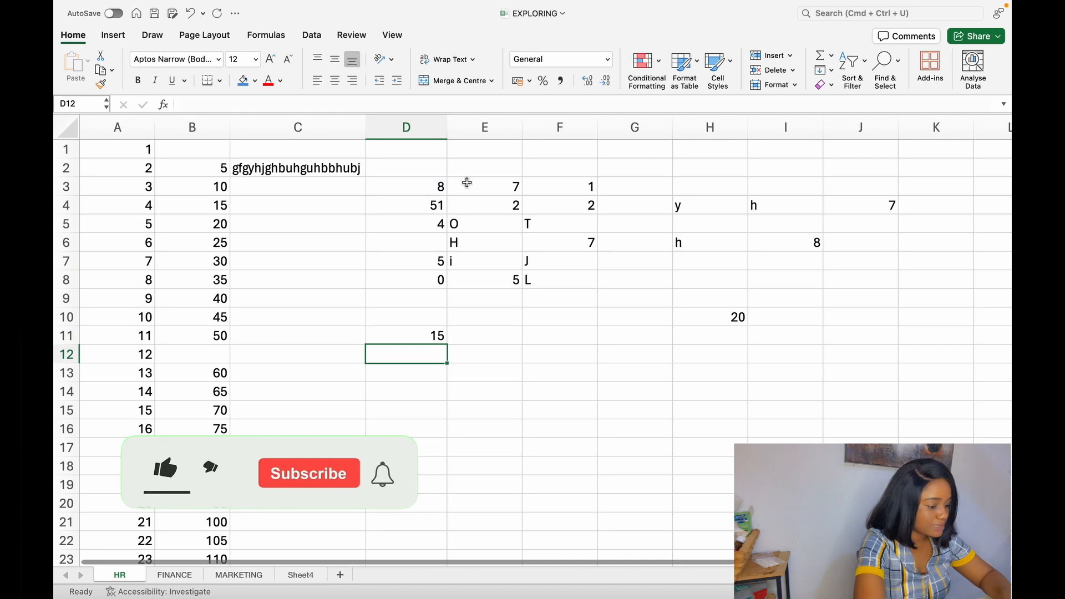
Clear the D11 formula back to its equals sign and rebuild it as =D3+E3 by picking both cells in the sheet.
{"action": "left_click", "coordinate": [418, 183]}
{"action": "left_click", "coordinate": [513, 185]}
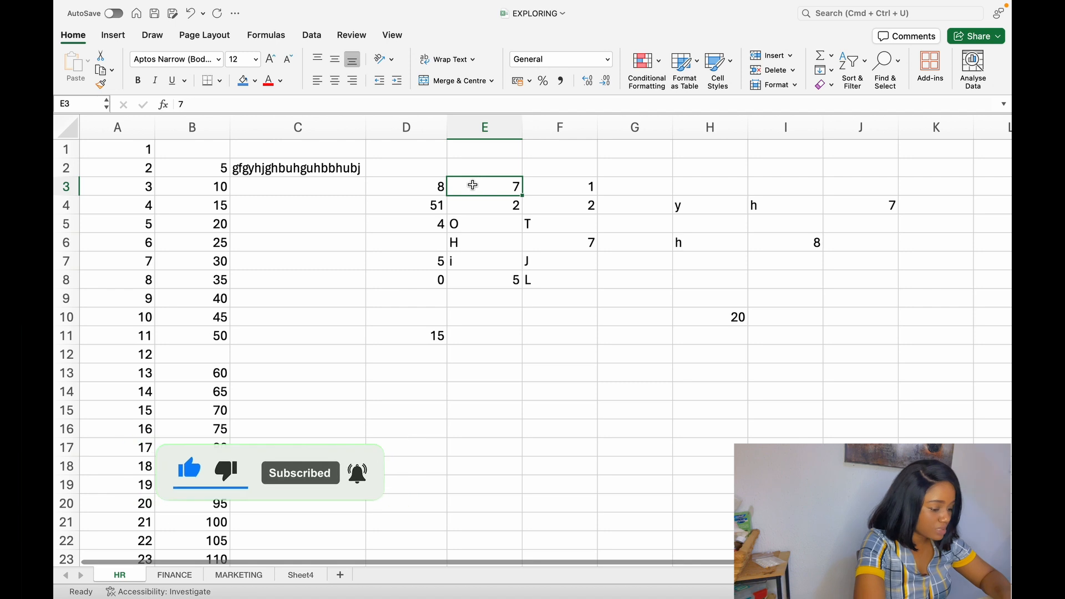
{"action": "left_click", "coordinate": [435, 335]}
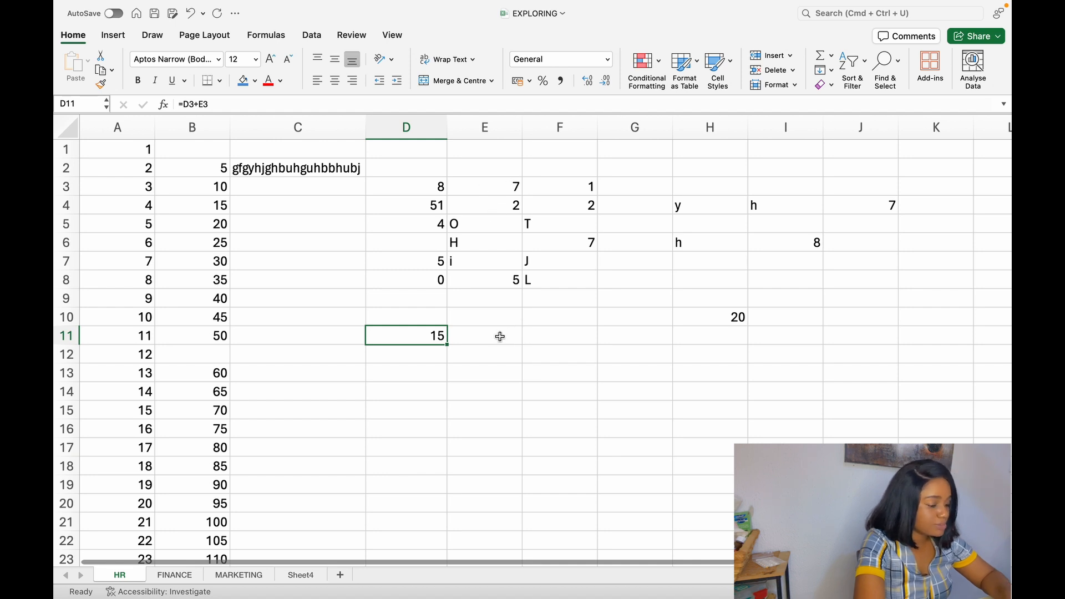
{"action": "left_click", "coordinate": [213, 105]}
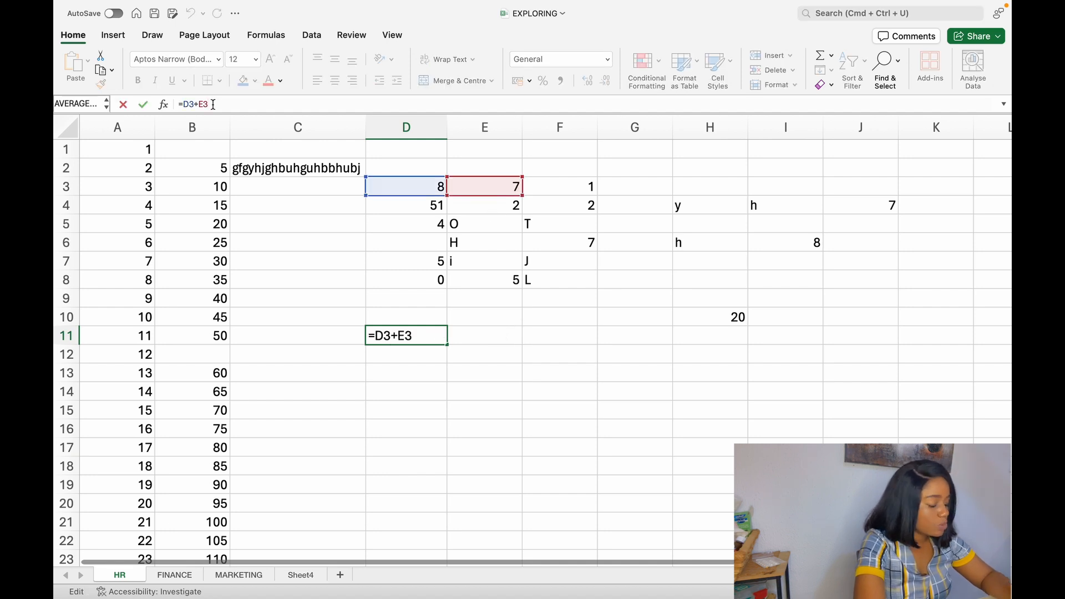
{"action": "key", "text": "BackSpace"}
{"action": "key", "text": "BackSpace"}
{"action": "key", "text": "BackSpace"}
{"action": "key", "text": "BackSpace"}
{"action": "key", "text": "BackSpace"}
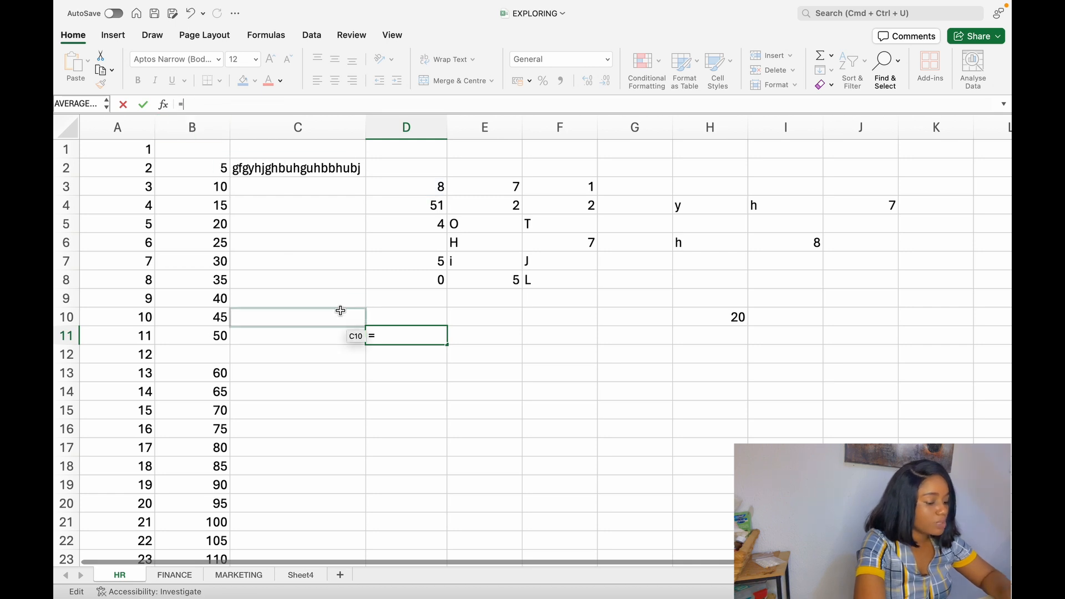
{"action": "left_click", "coordinate": [427, 189]}
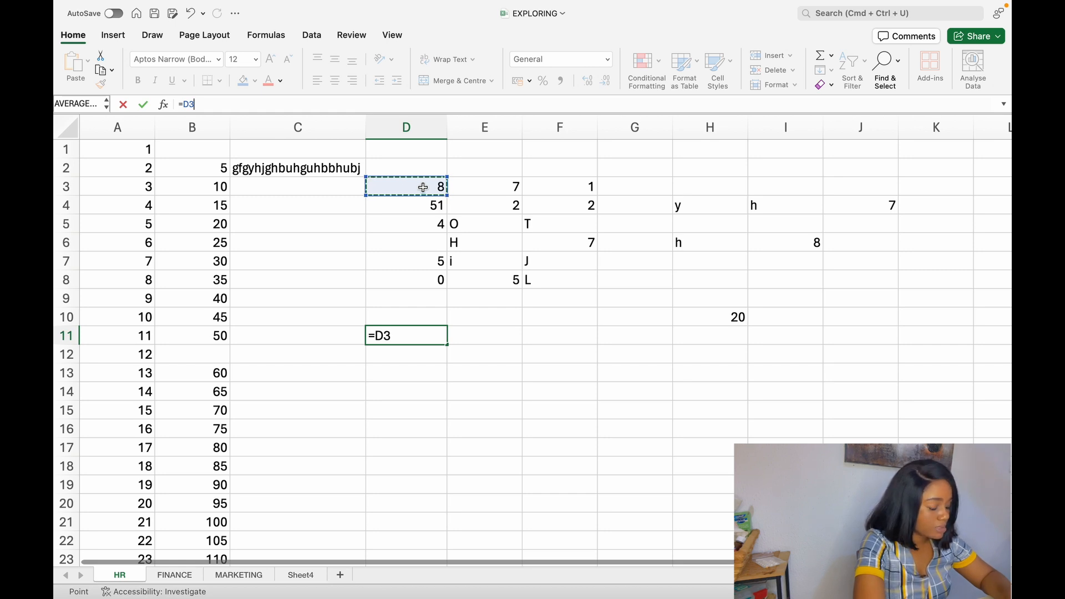
{"action": "type", "text": "+"}
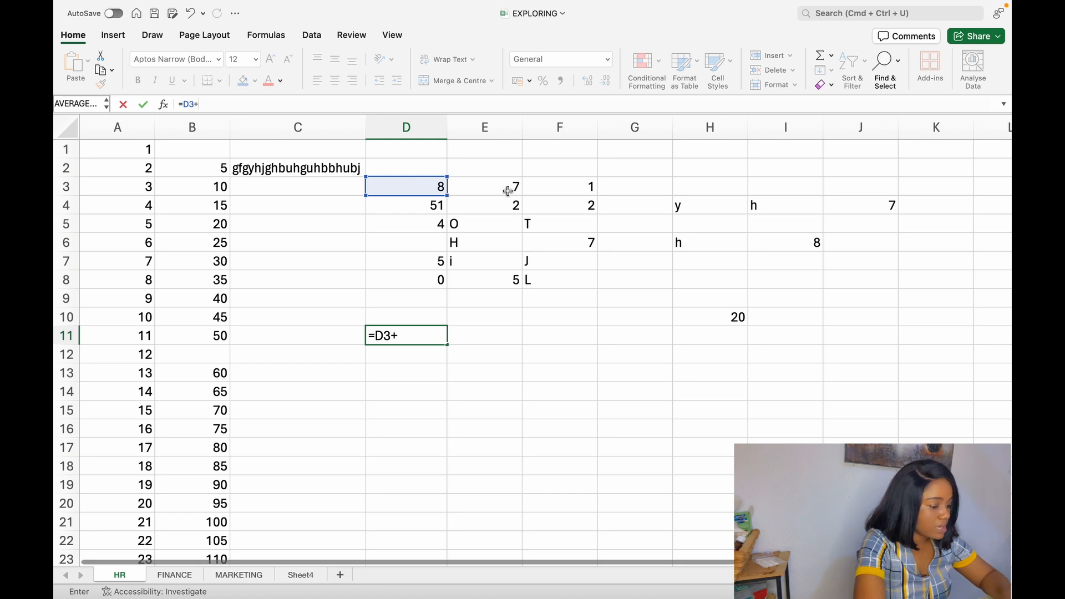
{"action": "left_click", "coordinate": [507, 191]}
{"action": "key", "text": "Return"}
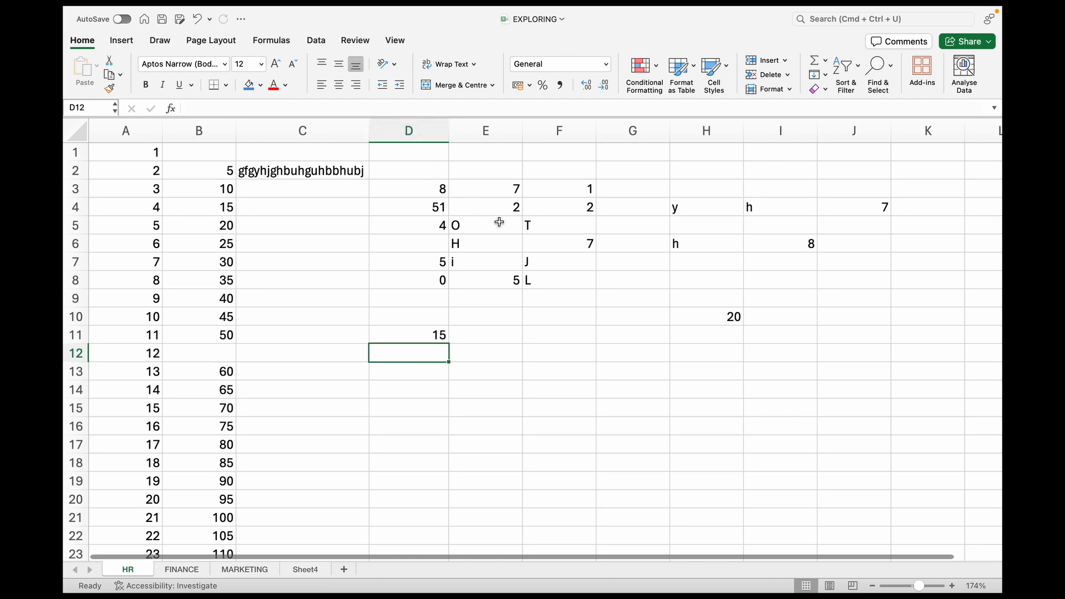
Add the non-adjacent cells B6 and H10 by entering the formula =B6+H10 in cell E14.
{"action": "left_click", "coordinate": [220, 244]}
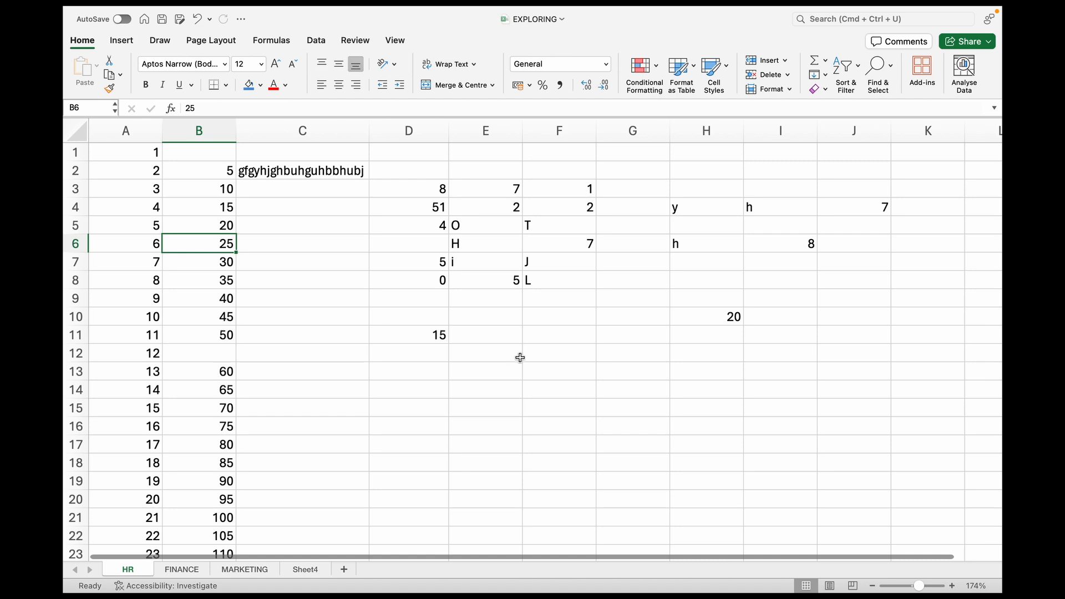
{"action": "left_click", "coordinate": [735, 320]}
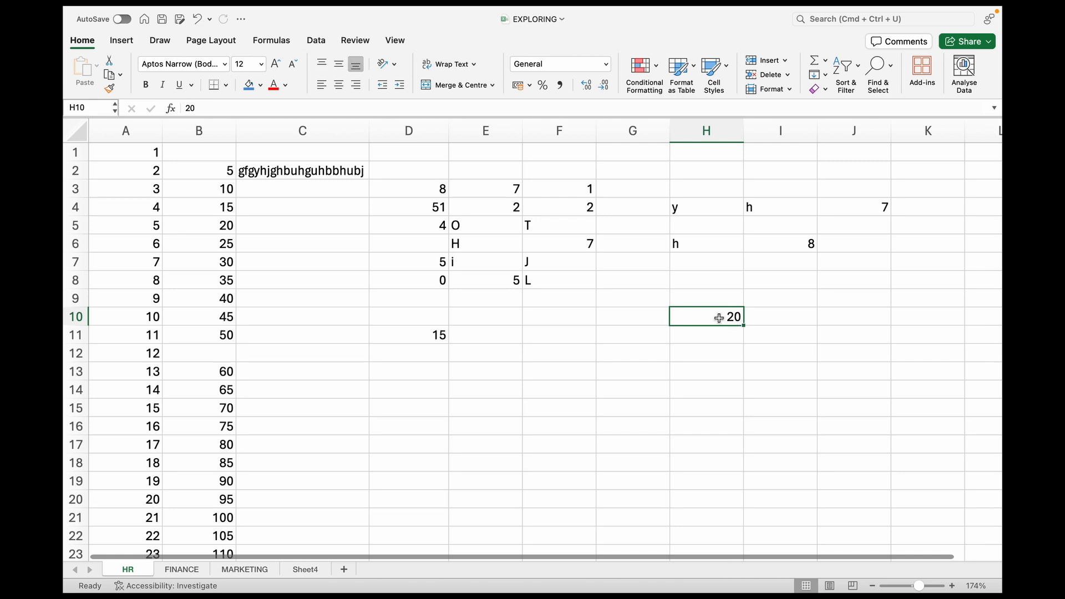
{"action": "left_click", "coordinate": [485, 389]}
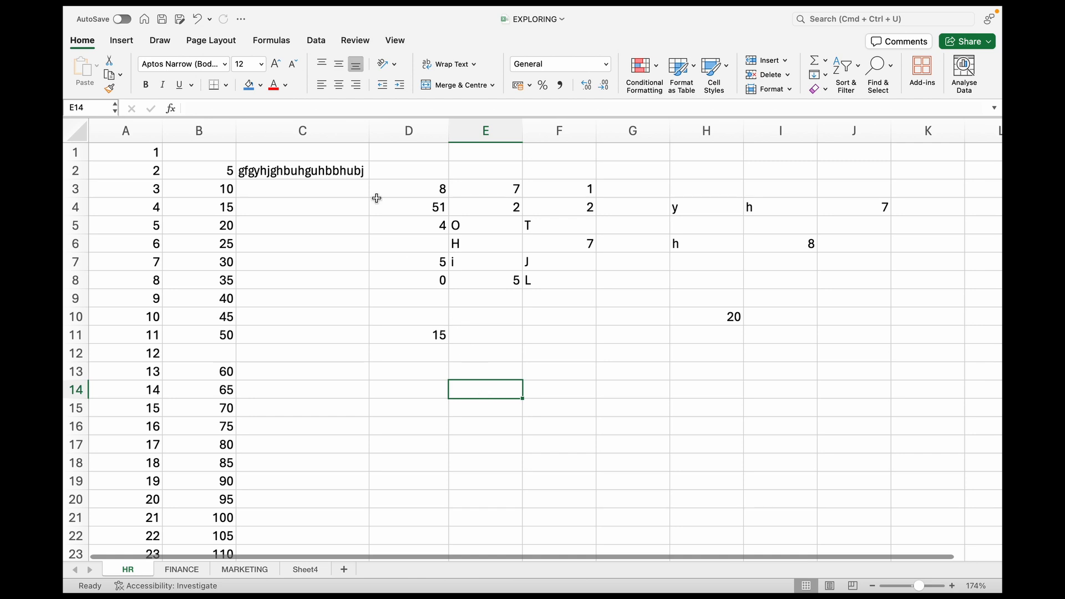
{"action": "left_click", "coordinate": [311, 111]}
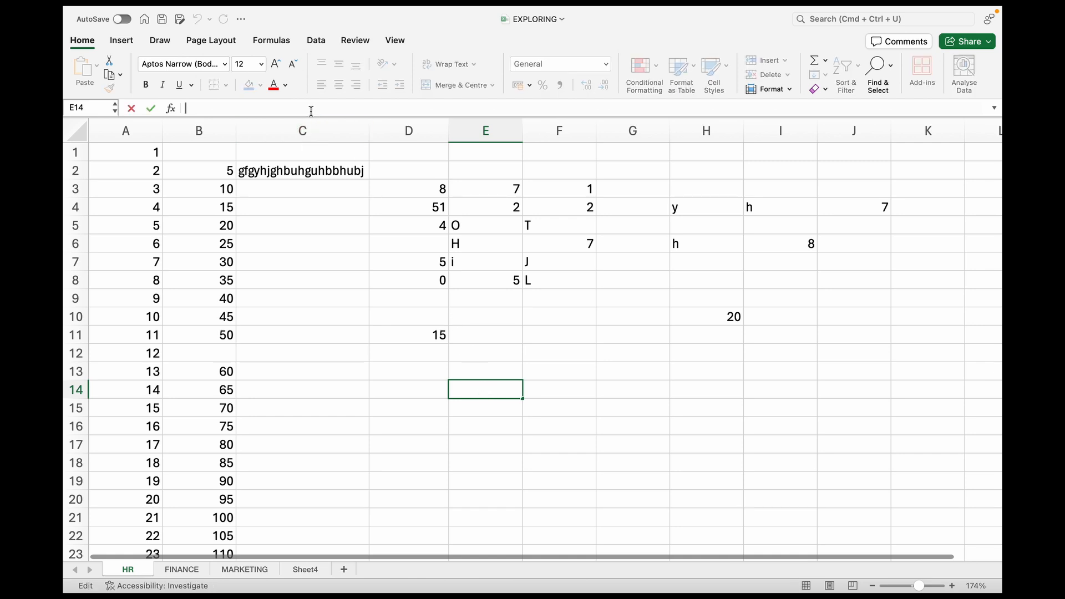
{"action": "type", "text": "="}
{"action": "left_click", "coordinate": [230, 247]}
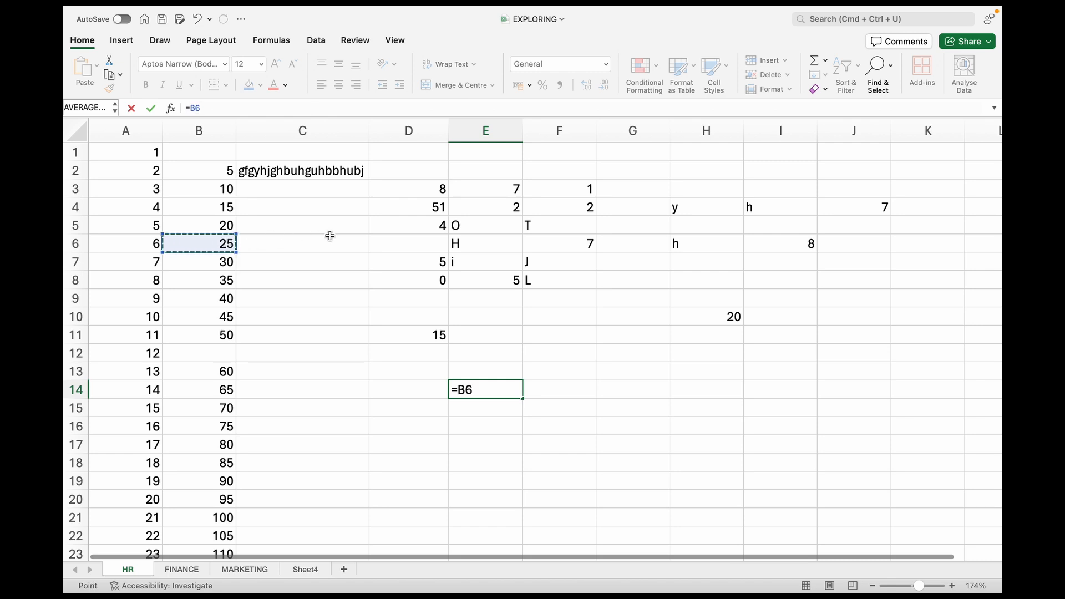
{"action": "type", "text": "+"}
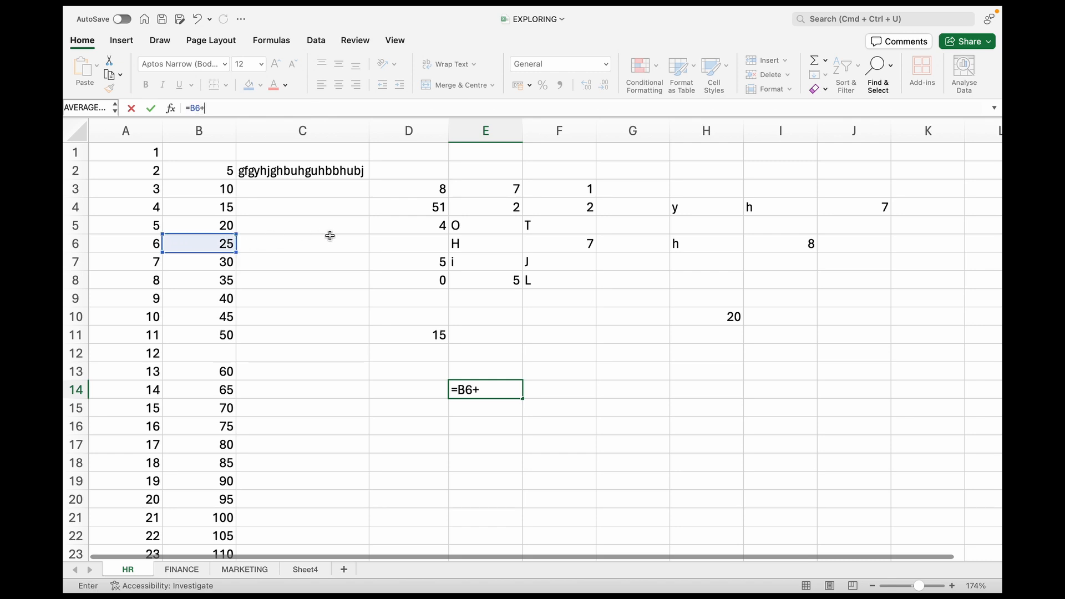
{"action": "left_click", "coordinate": [720, 315]}
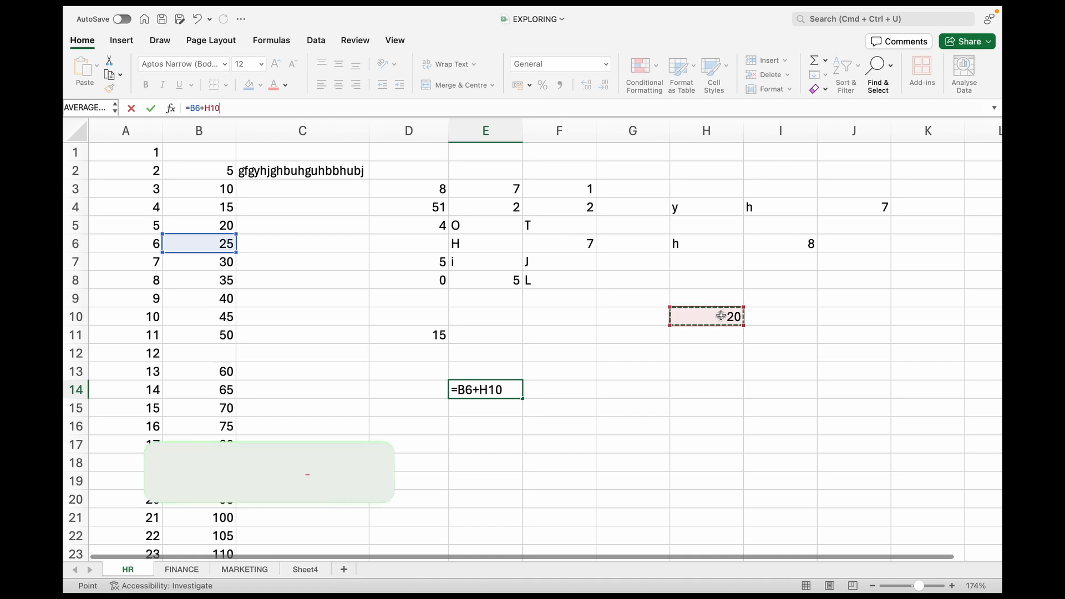
{"action": "key", "text": "Return"}
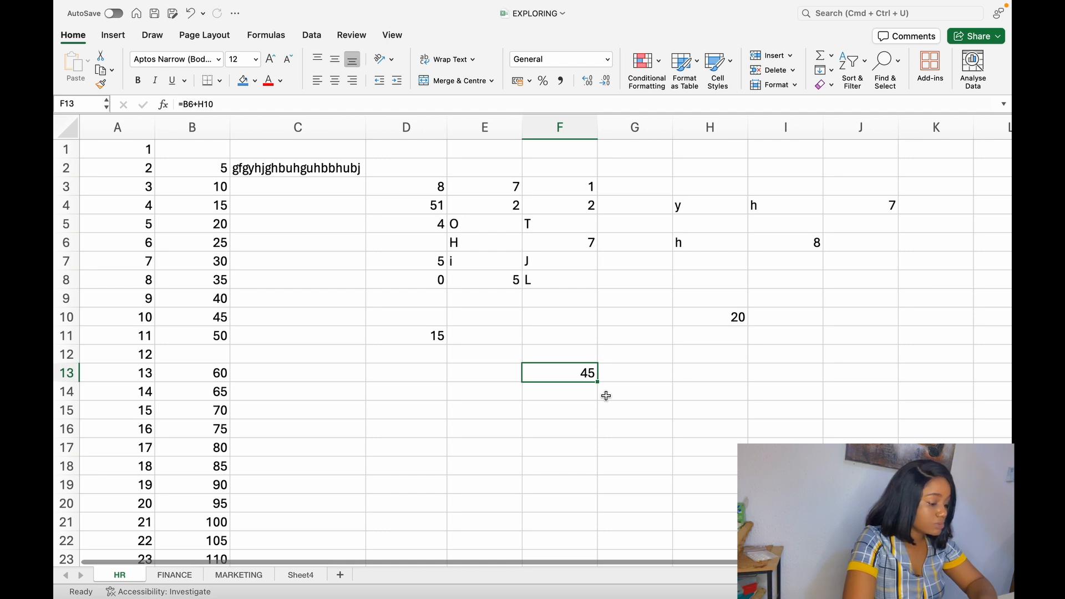
Try to add the text cells H4 and H6 with the formula =H4+H6 in cell H8.
{"action": "key", "text": "Down"}
{"action": "key", "text": "Down"}
{"action": "key", "text": "Left"}
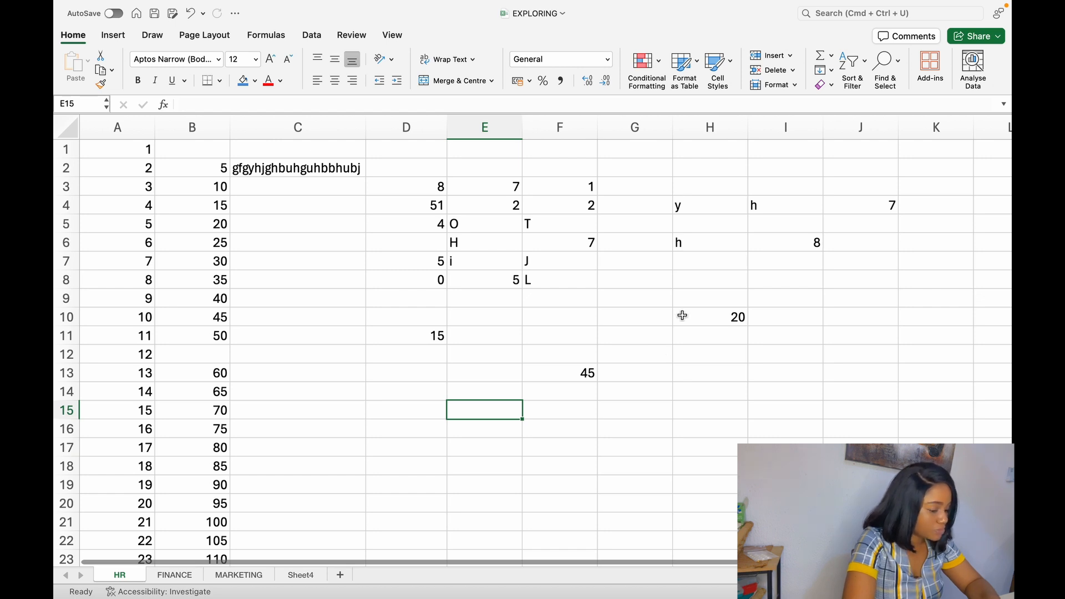
{"action": "left_click", "coordinate": [691, 277]}
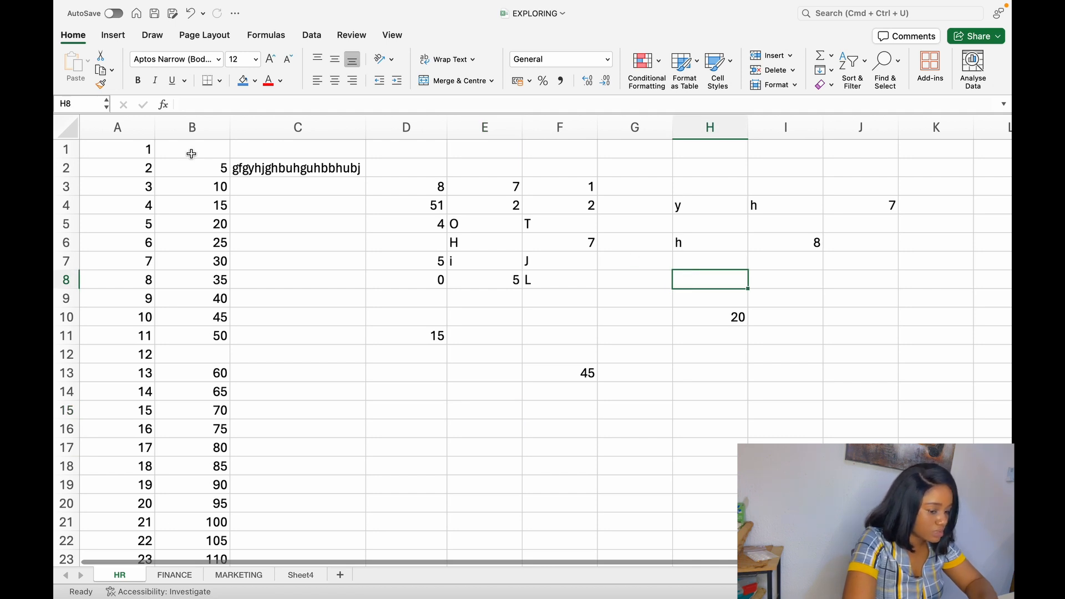
{"action": "left_click", "coordinate": [214, 104]}
{"action": "type", "text": "="}
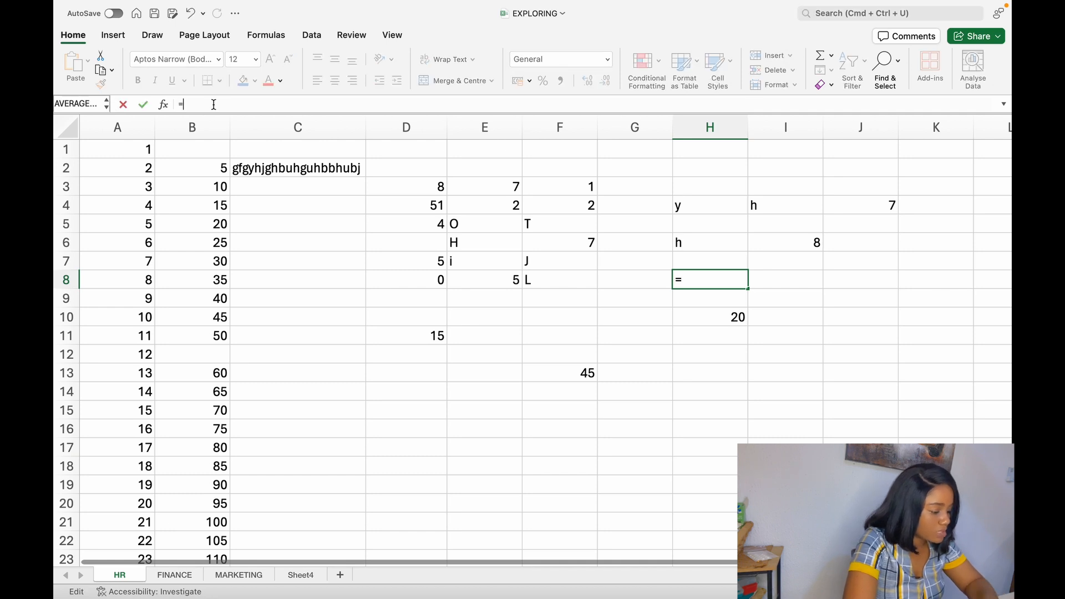
{"action": "left_click", "coordinate": [683, 210]}
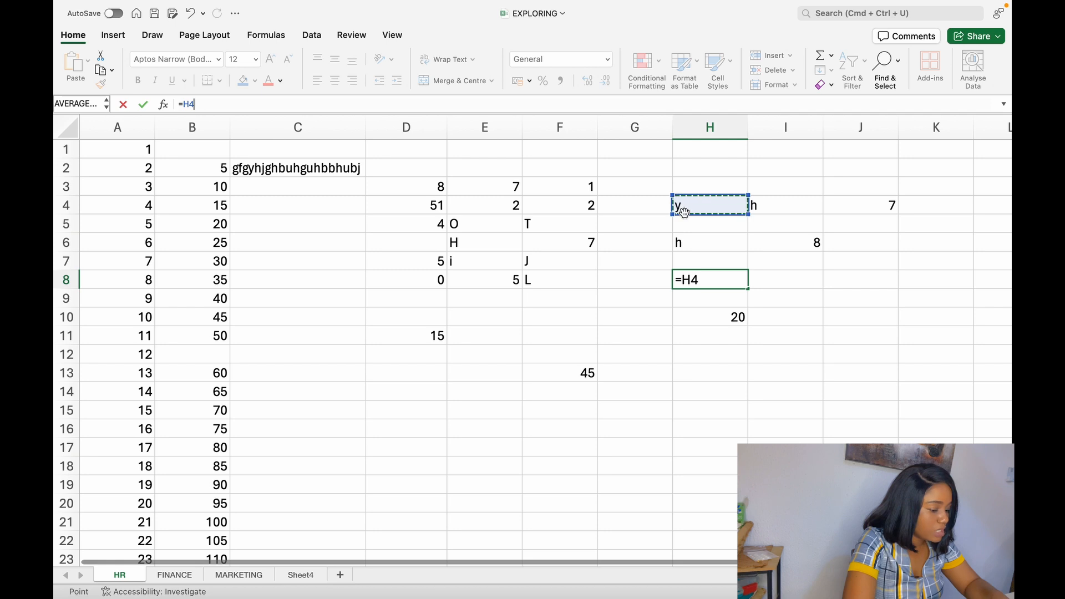
{"action": "type", "text": "+"}
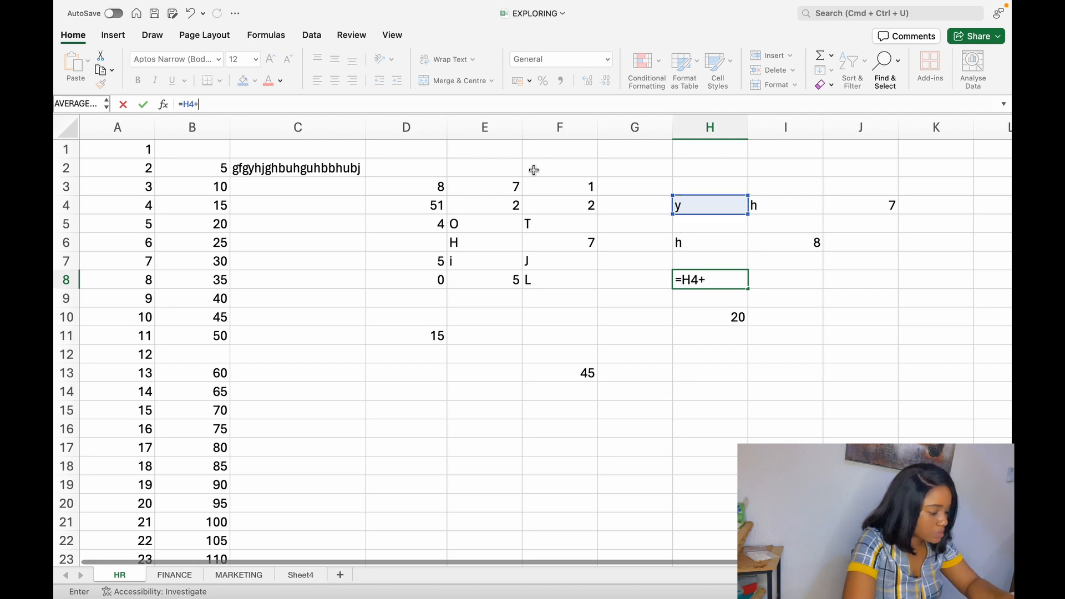
{"action": "left_click", "coordinate": [687, 242]}
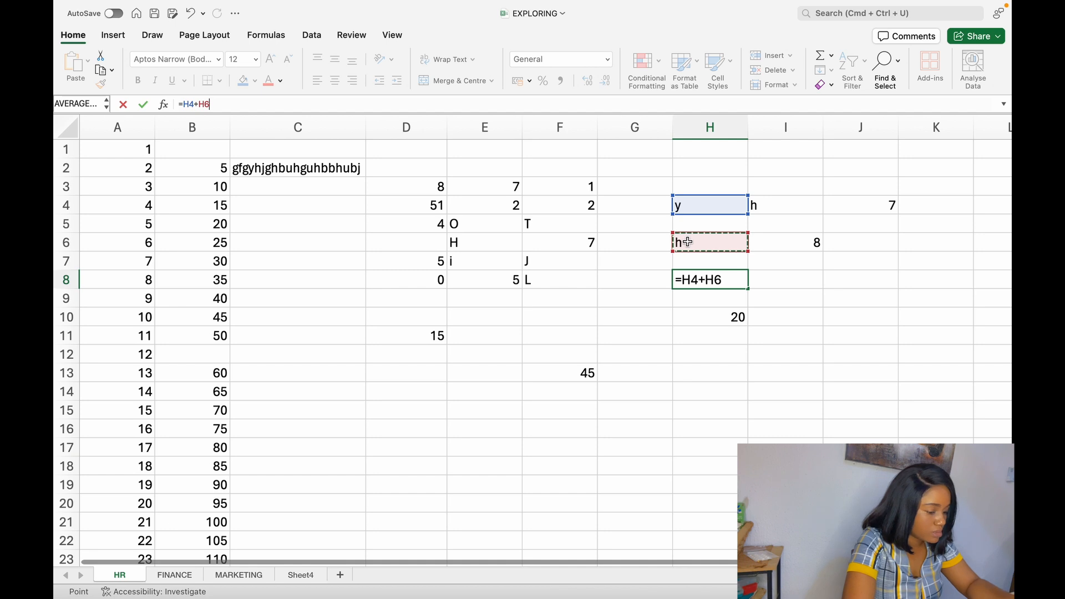
{"action": "key", "text": "Return"}
View the error options for cell H8, dismiss them, and undo the formula entry.
{"action": "left_click", "coordinate": [693, 279]}
{"action": "left_click", "coordinate": [661, 277]}
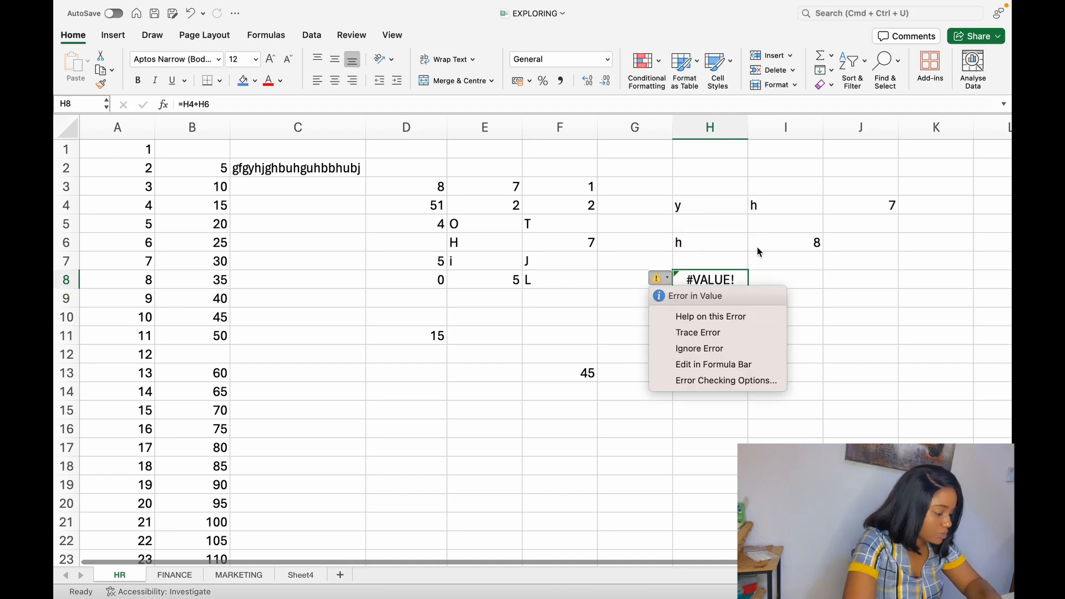
{"action": "key", "text": "Escape"}
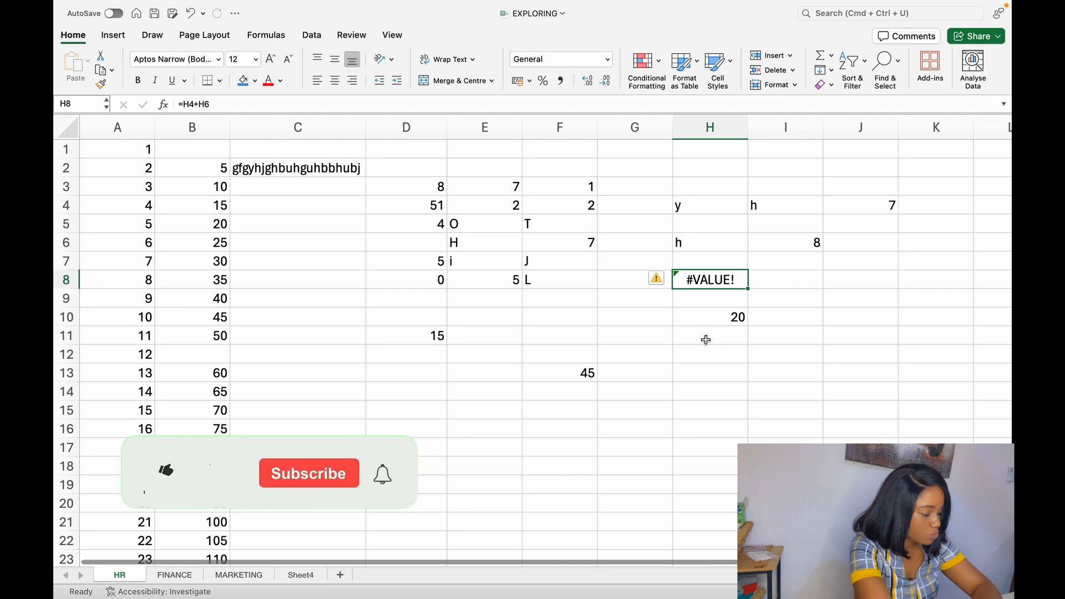
{"action": "key", "text": "super+z"}
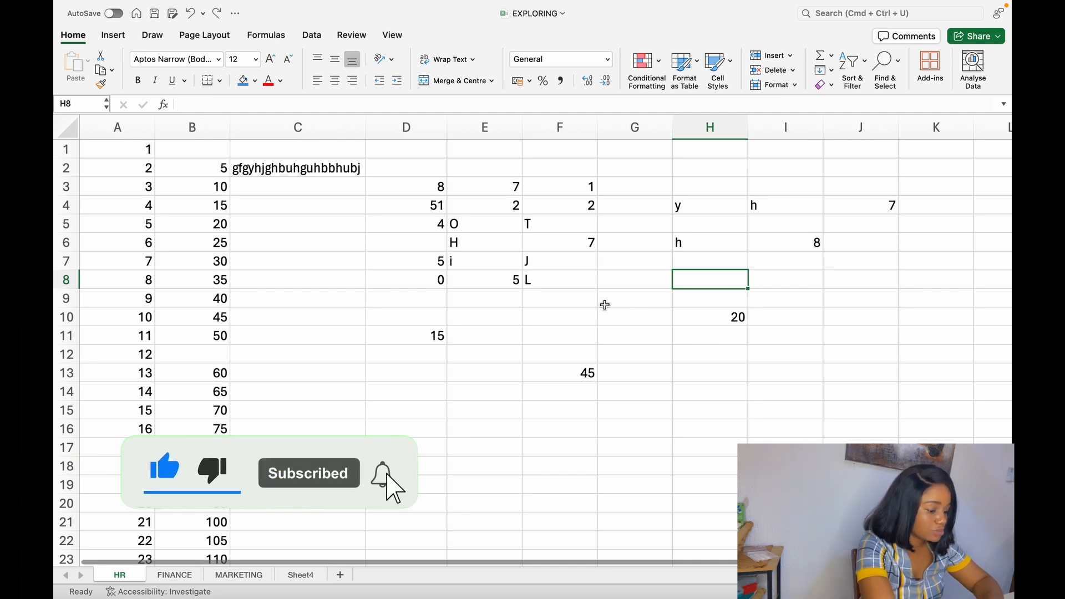
Subtract E4 from D4 by entering the formula =D4-E4 in cell E13, and view the stored formula.
{"action": "left_click", "coordinate": [430, 207]}
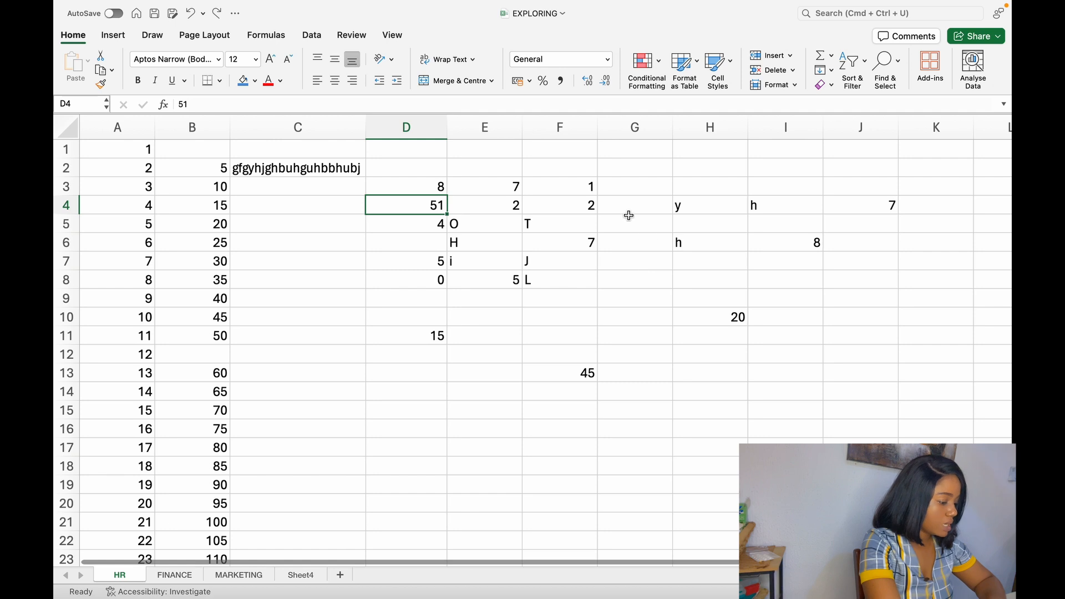
{"action": "left_click", "coordinate": [592, 208]}
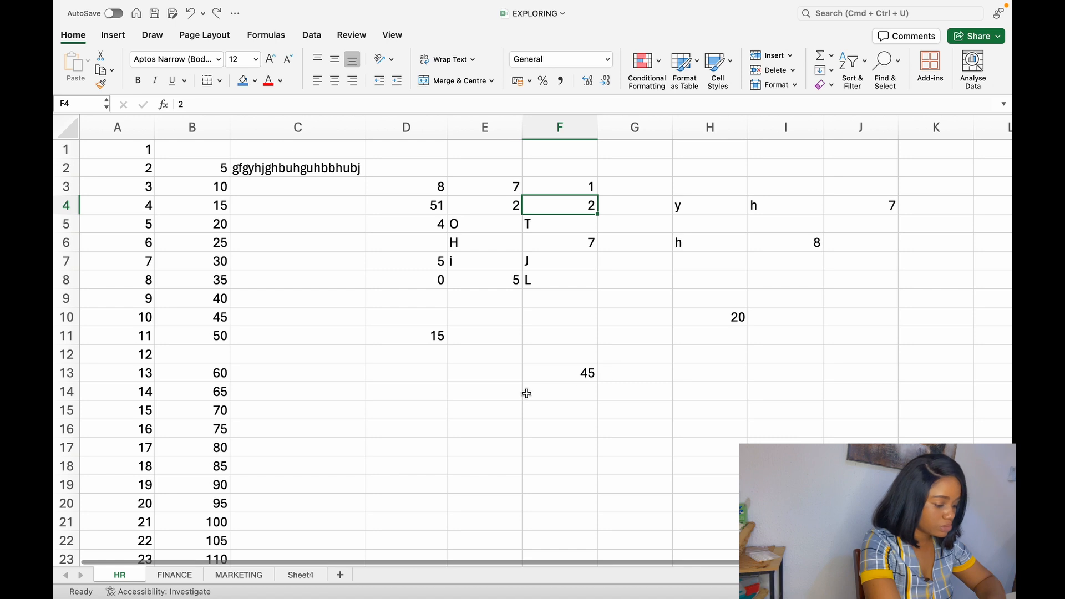
{"action": "left_click", "coordinate": [495, 379]}
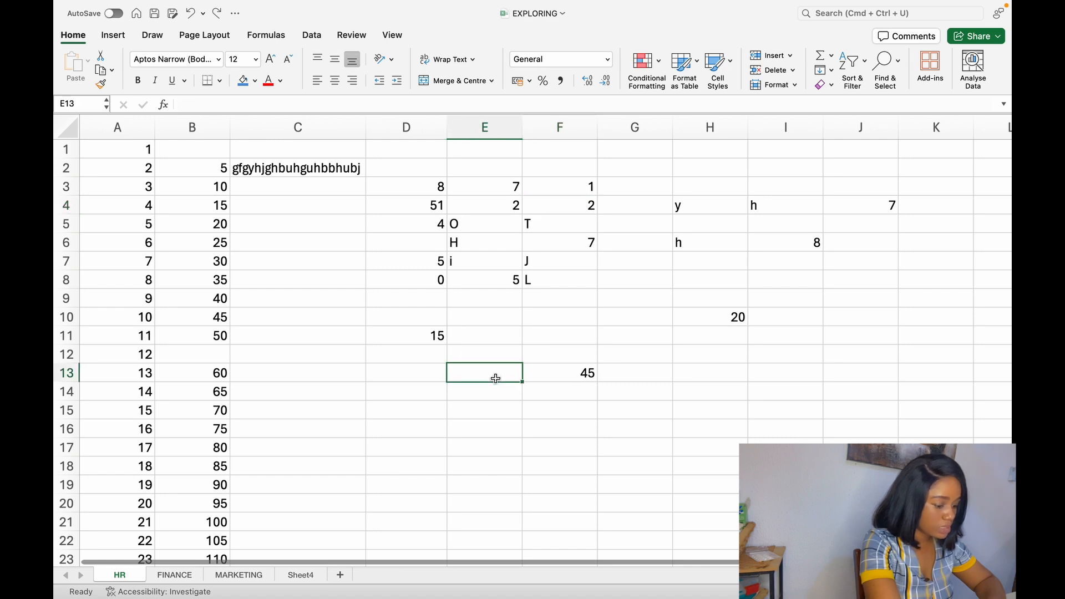
{"action": "type", "text": "="}
{"action": "left_click", "coordinate": [439, 207]}
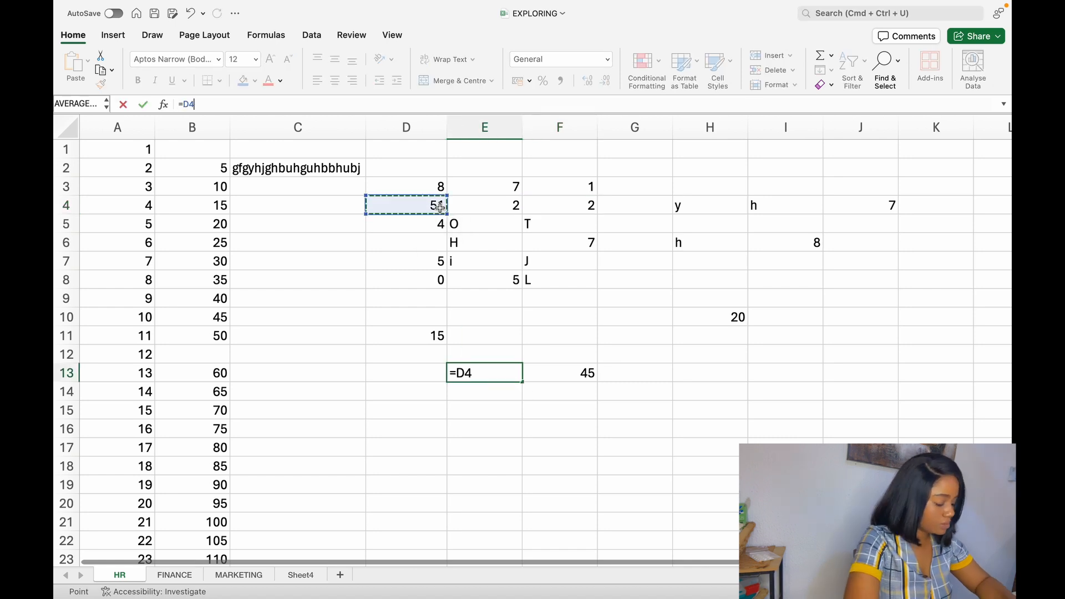
{"action": "type", "text": "-"}
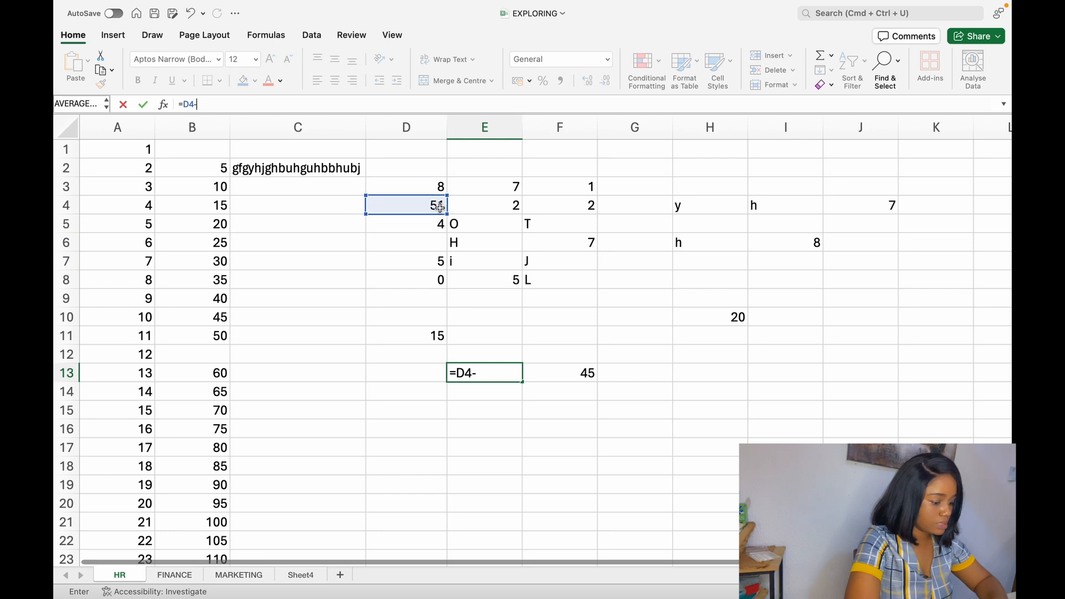
{"action": "left_click", "coordinate": [508, 205]}
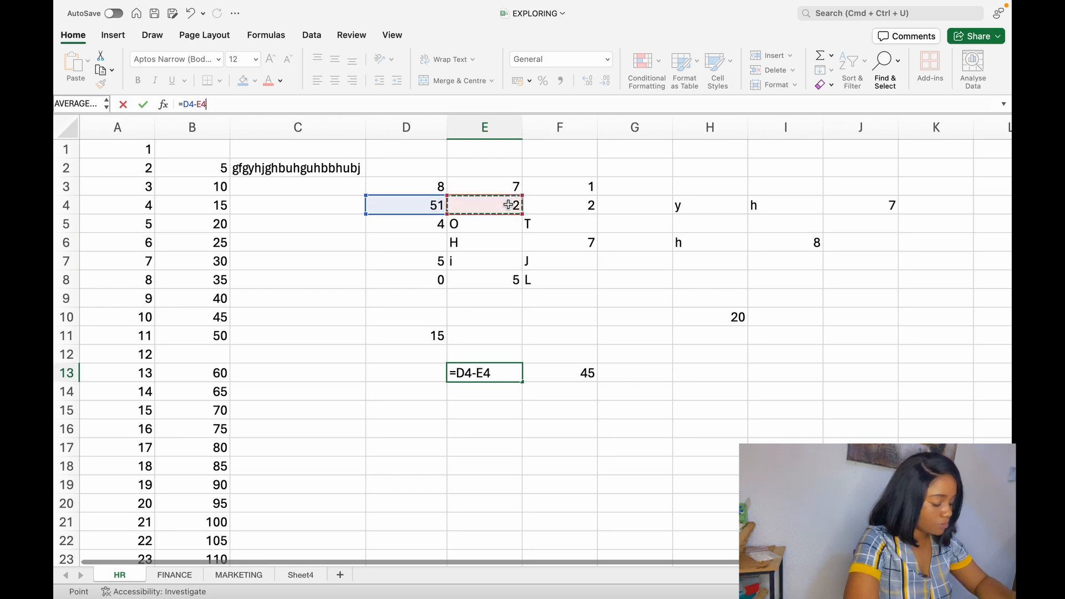
{"action": "key", "text": "Return"}
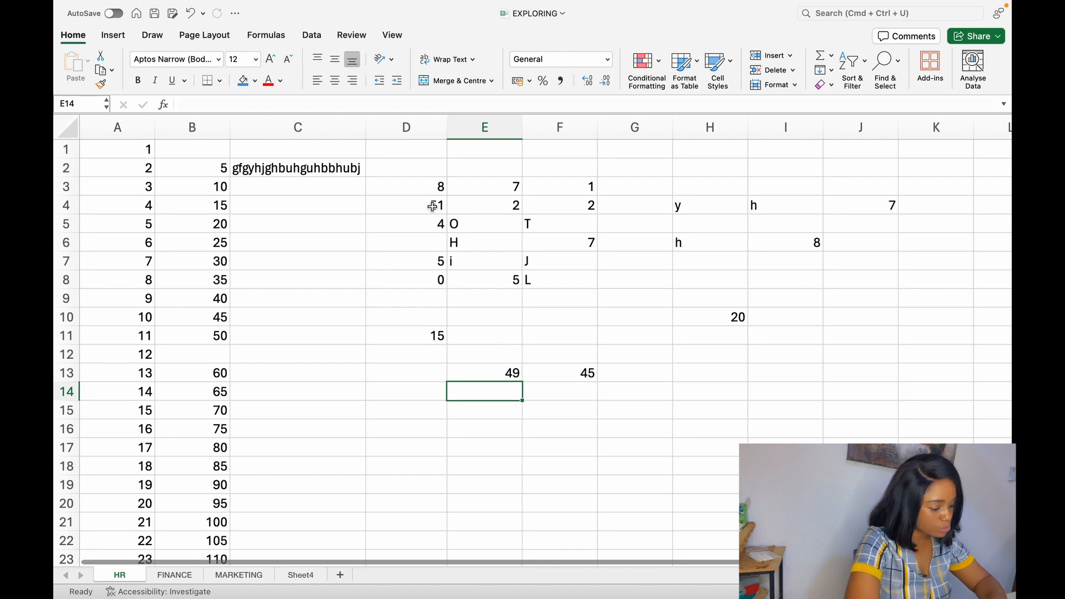
{"action": "left_click", "coordinate": [512, 373]}
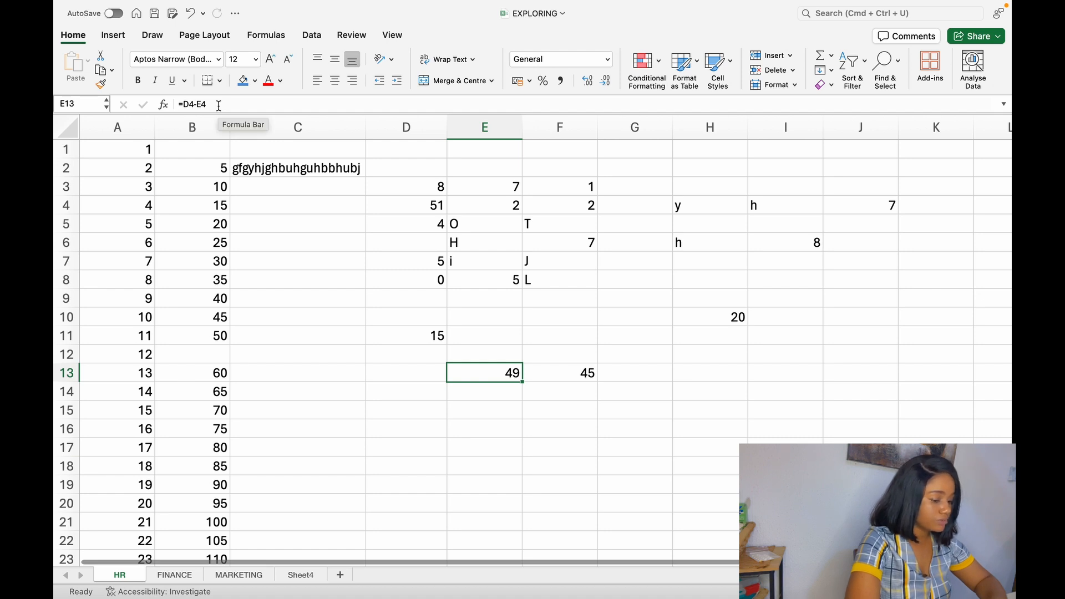
Subtract the formula result in F13 from the one in E13 by entering =E13-F13 in cell G13.
{"action": "left_click", "coordinate": [590, 373]}
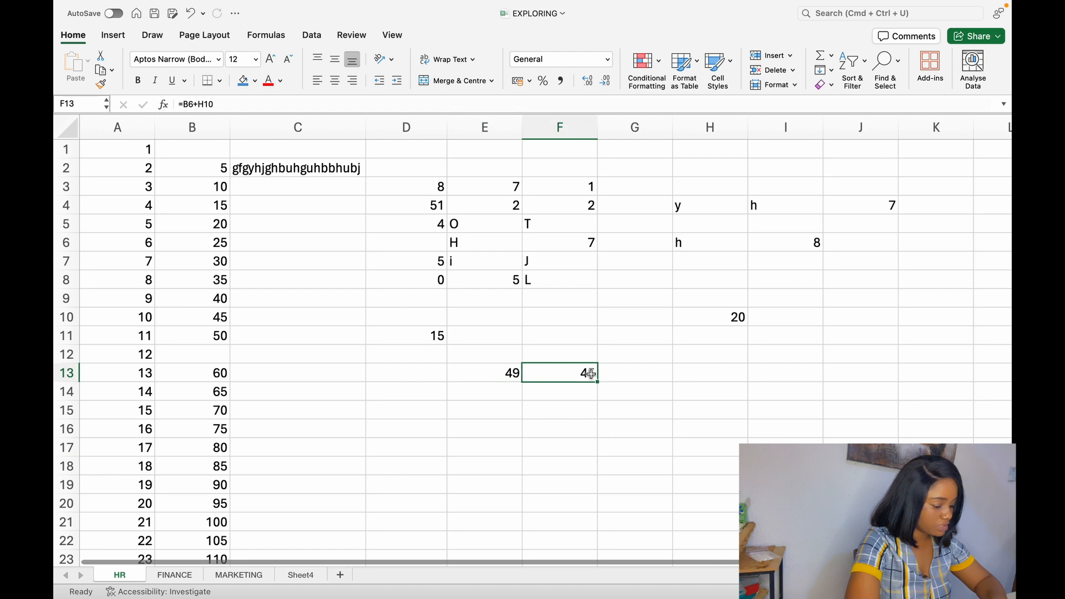
{"action": "left_click", "coordinate": [503, 373]}
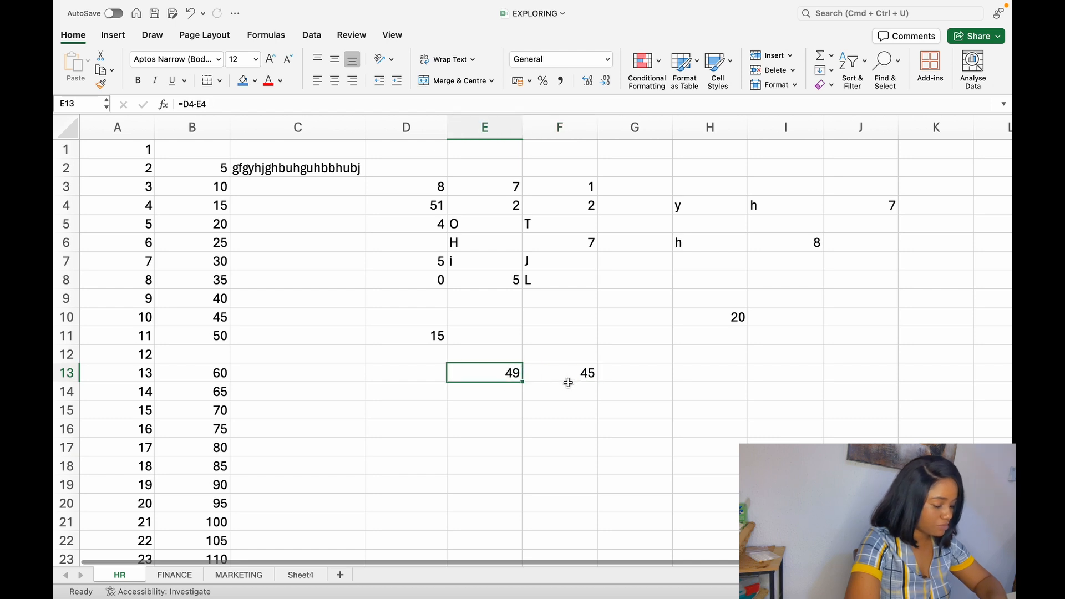
{"action": "left_click", "coordinate": [566, 385]}
{"action": "left_click", "coordinate": [508, 372]}
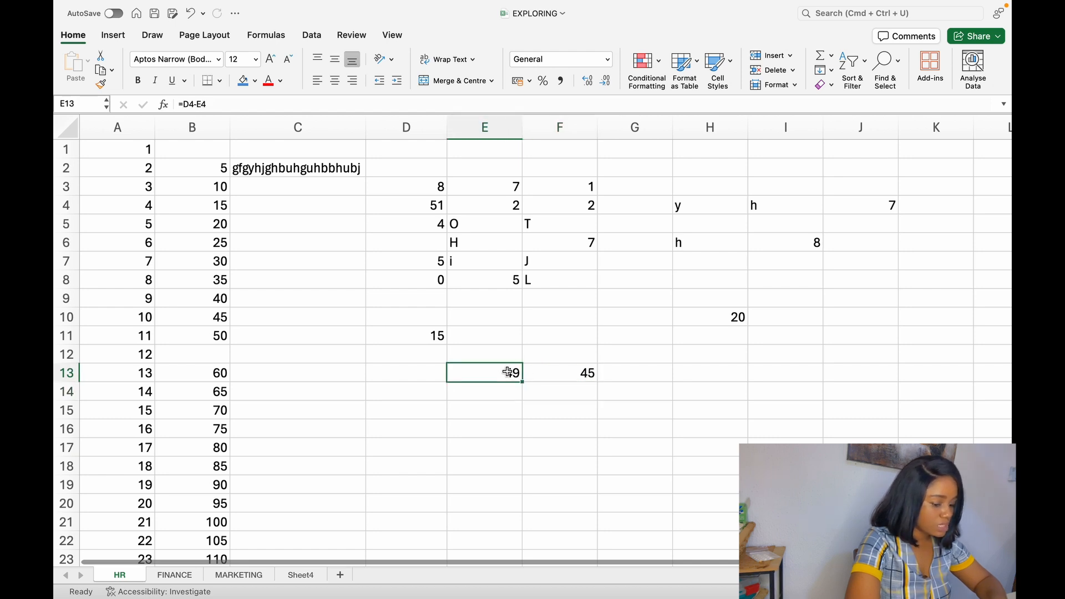
{"action": "left_click", "coordinate": [593, 373]}
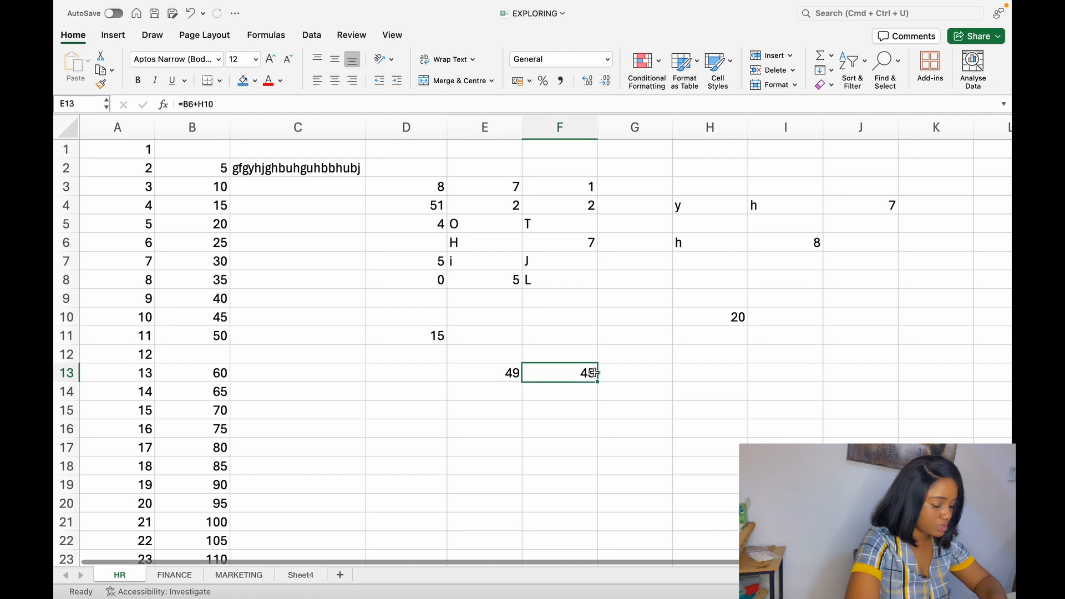
{"action": "left_click", "coordinate": [645, 378]}
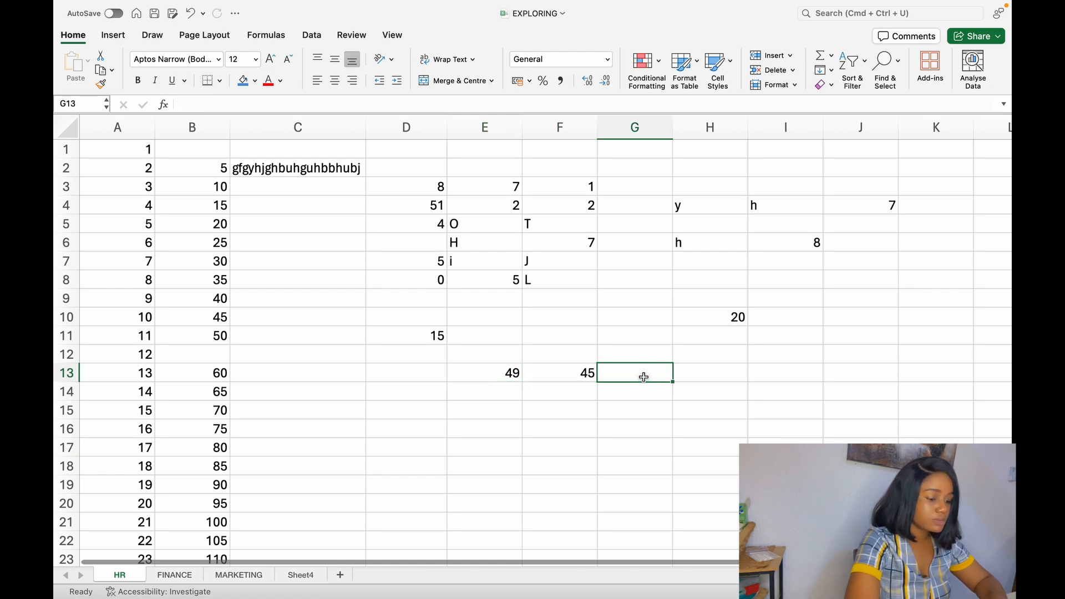
{"action": "left_click", "coordinate": [279, 103]}
{"action": "type", "text": "="}
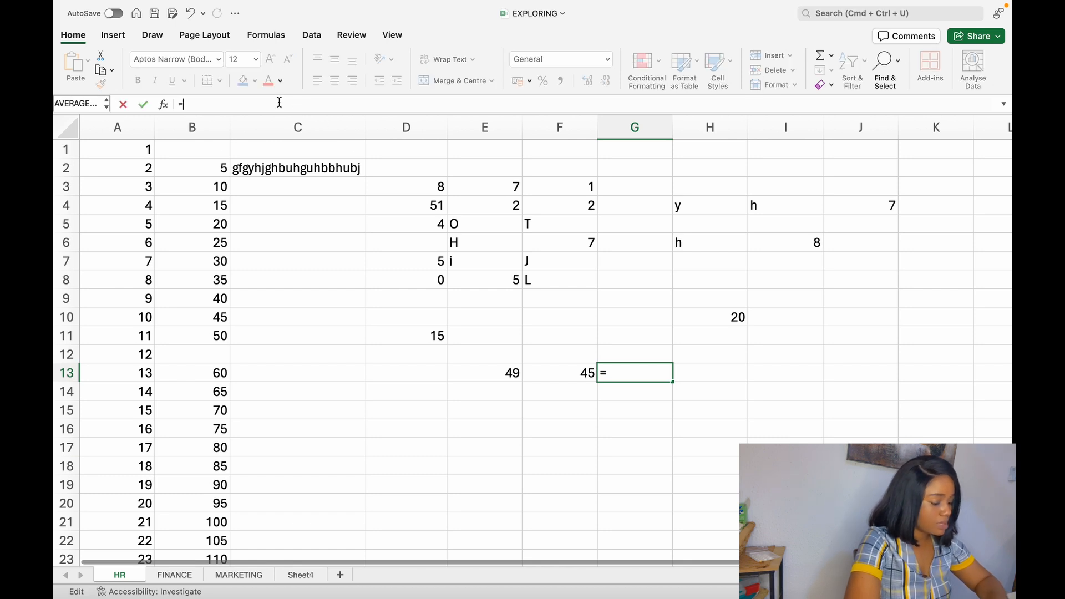
{"action": "left_click", "coordinate": [504, 373]}
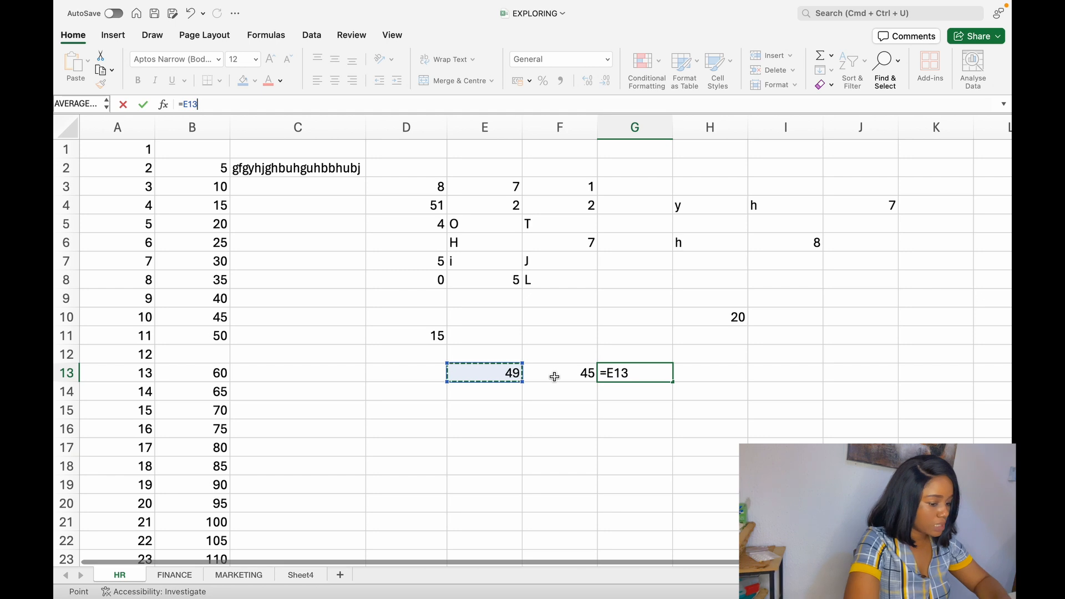
{"action": "type", "text": "-"}
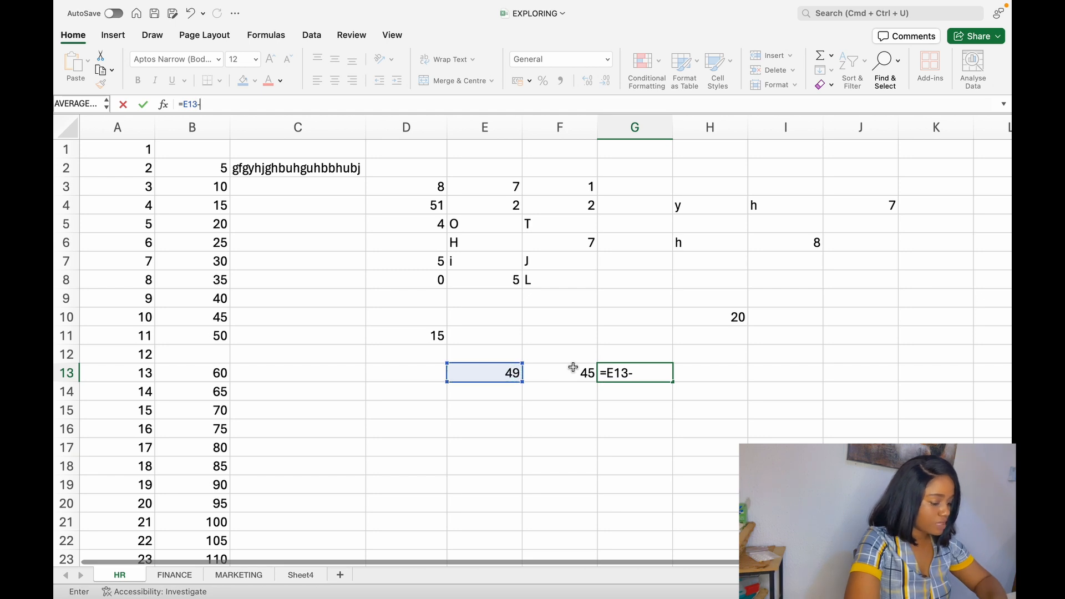
{"action": "left_click", "coordinate": [573, 368]}
{"action": "key", "text": "Return"}
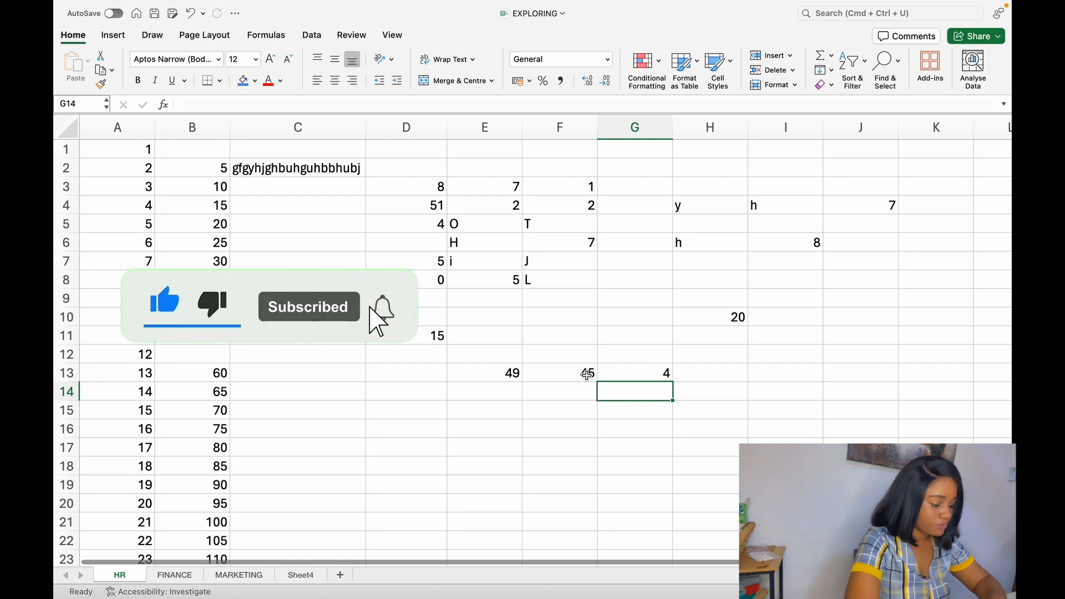
Subtract the non-adjacent cell D7 from D4 by entering the formula =D4-D7 in cell D9.
{"action": "left_click", "coordinate": [562, 410]}
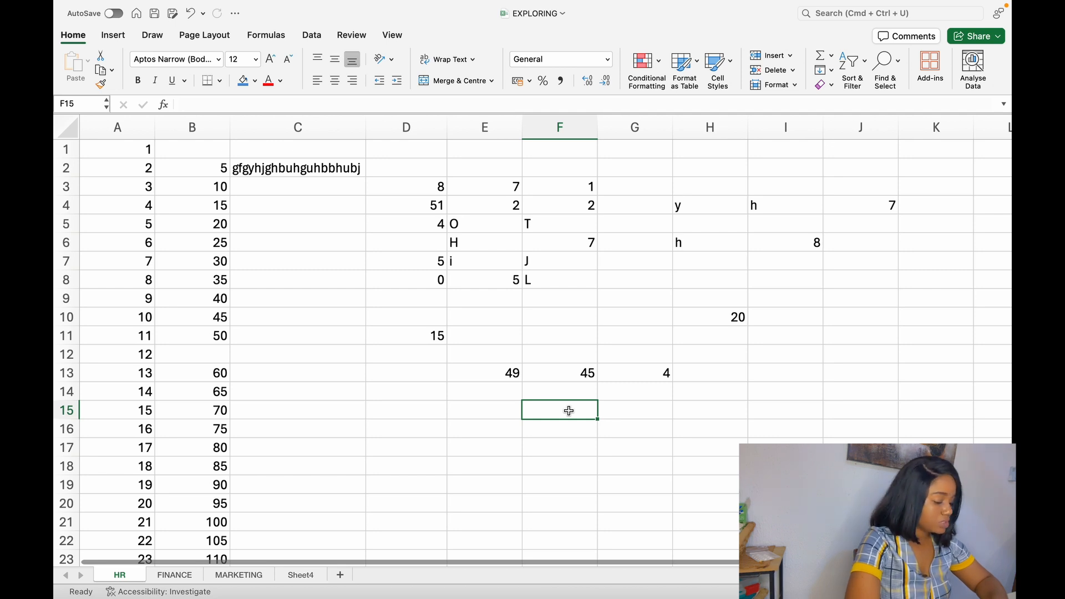
{"action": "left_click", "coordinate": [438, 261]}
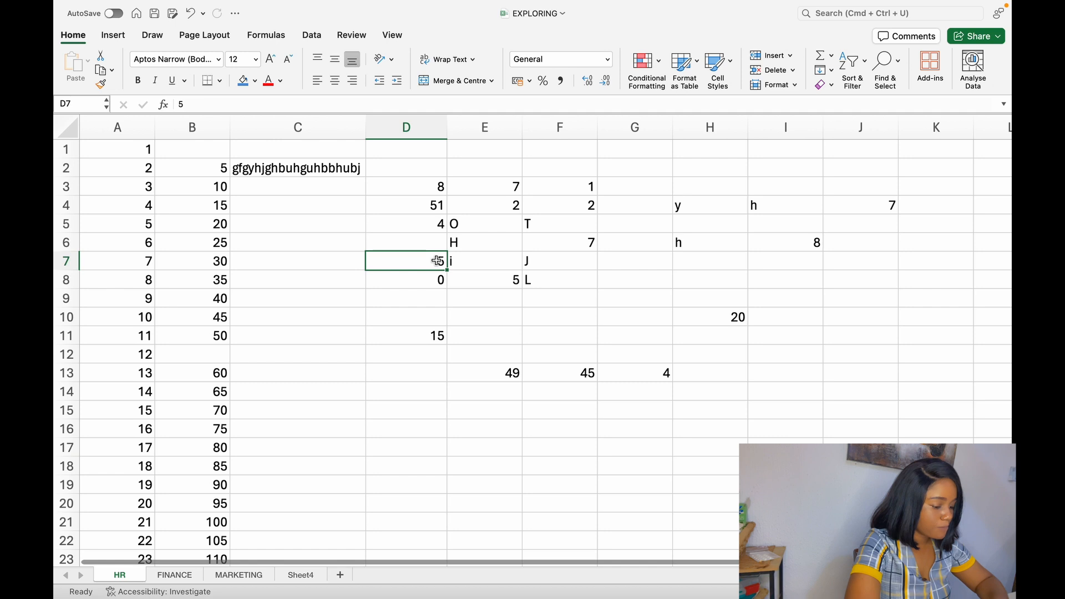
{"action": "mouse_move", "coordinate": [438, 260]}
{"action": "left_mouse_down"}
{"action": "mouse_move", "coordinate": [433, 206]}
{"action": "mouse_move", "coordinate": [429, 263]}
{"action": "left_mouse_up"}
{"action": "left_click", "coordinate": [429, 206]}
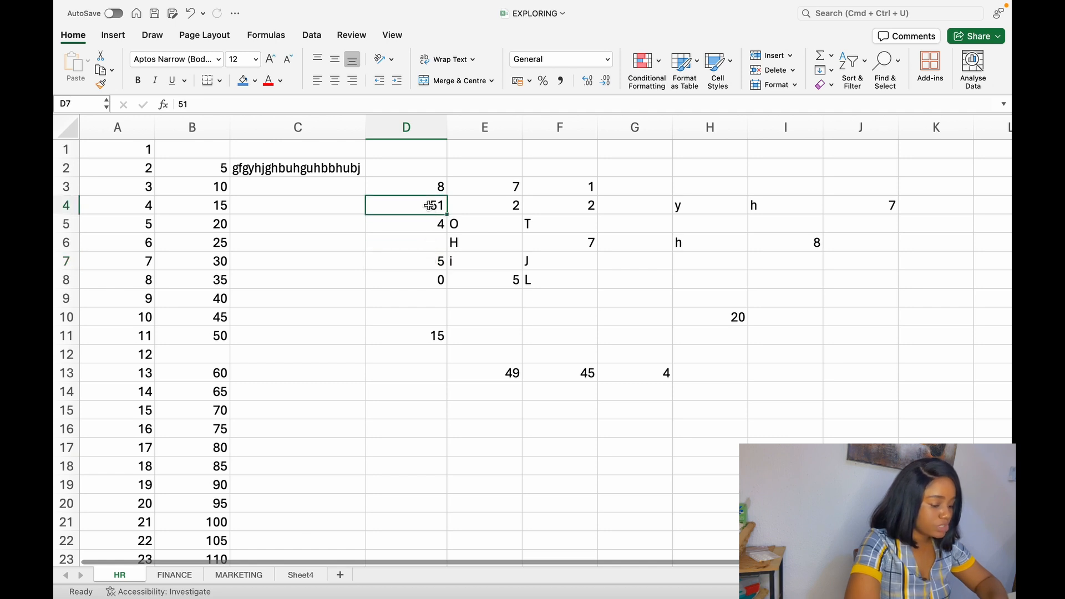
{"action": "left_click", "coordinate": [432, 264]}
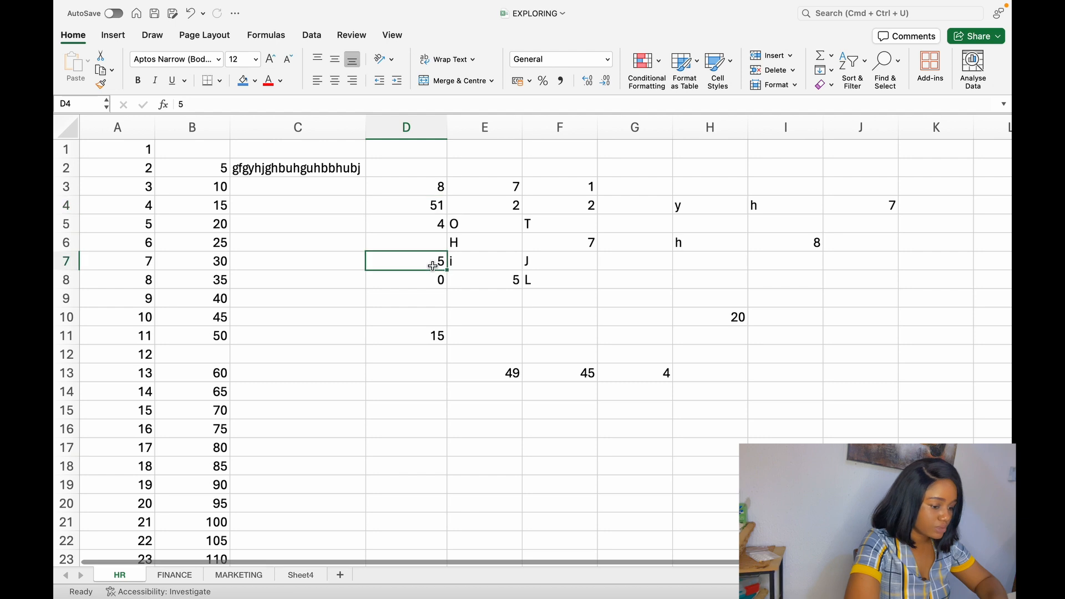
{"action": "left_click", "coordinate": [429, 304]}
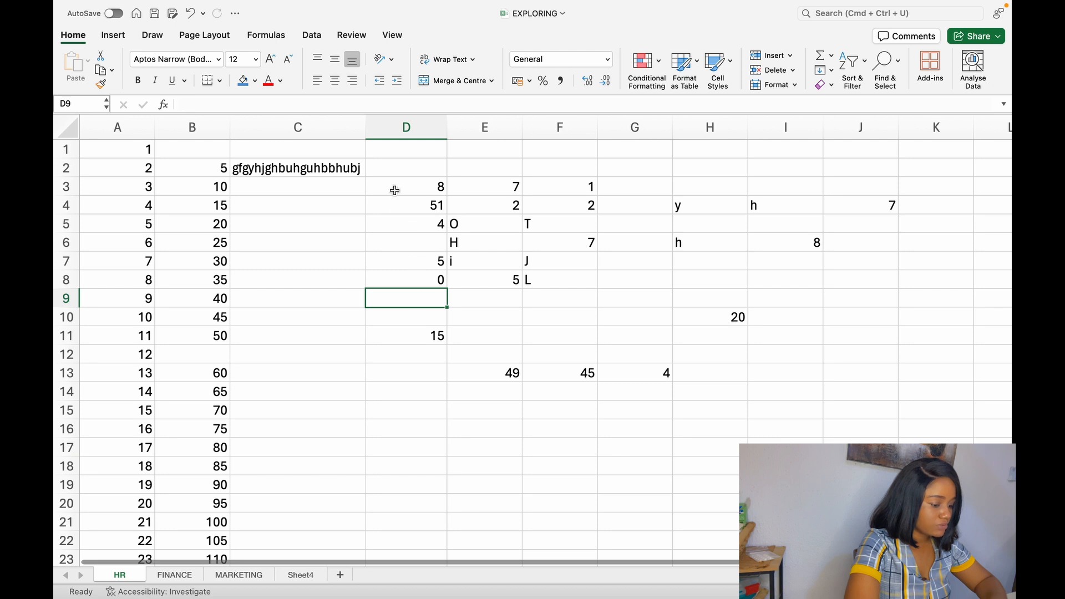
{"action": "left_click", "coordinate": [360, 107]}
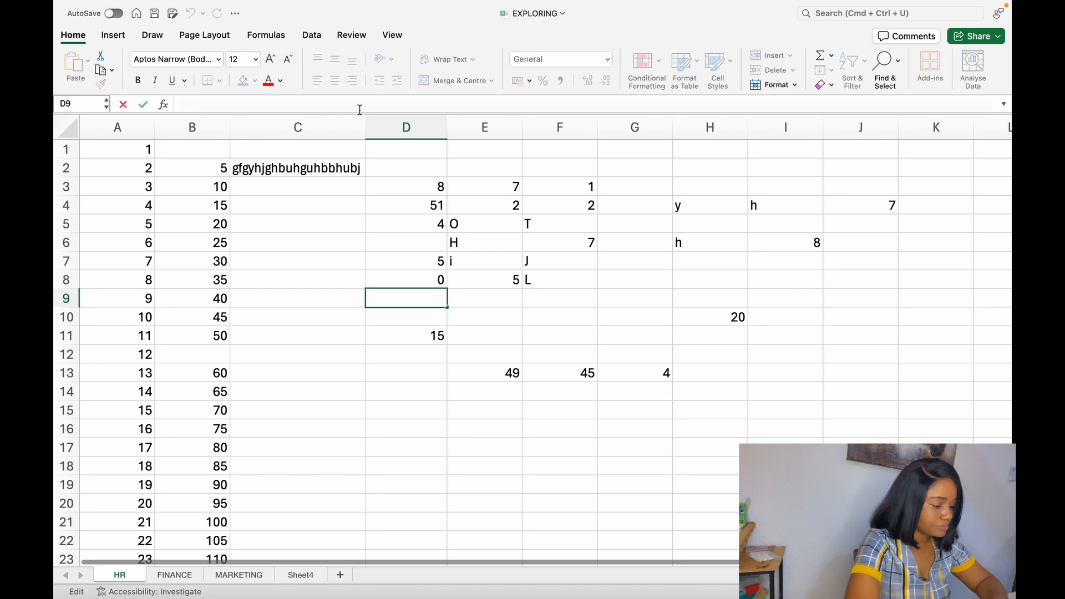
{"action": "type", "text": "="}
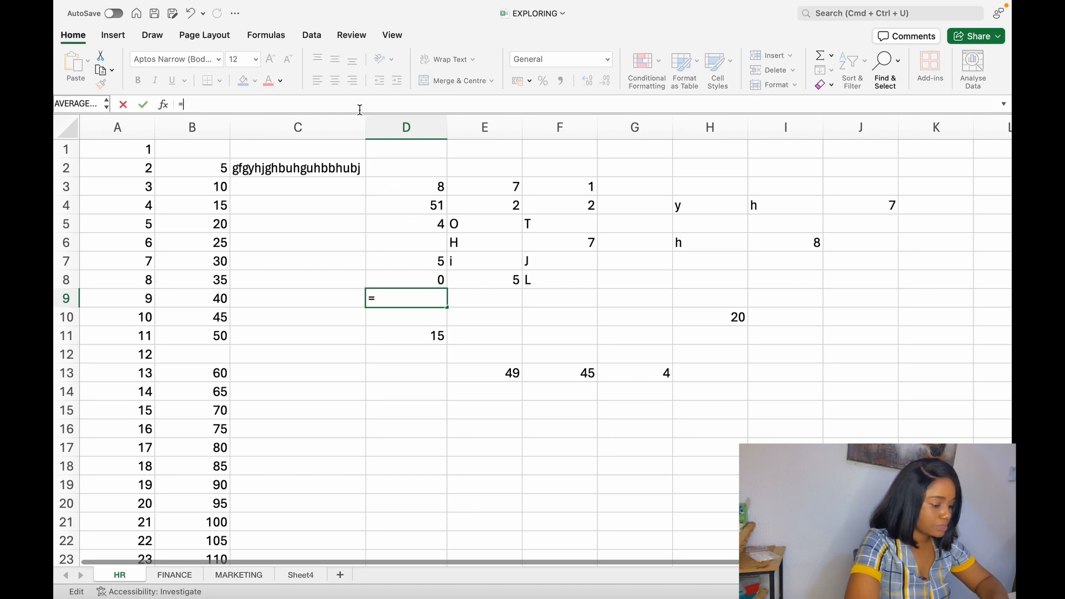
{"action": "left_click", "coordinate": [414, 201]}
{"action": "type", "text": "-"}
{"action": "left_click", "coordinate": [429, 261]}
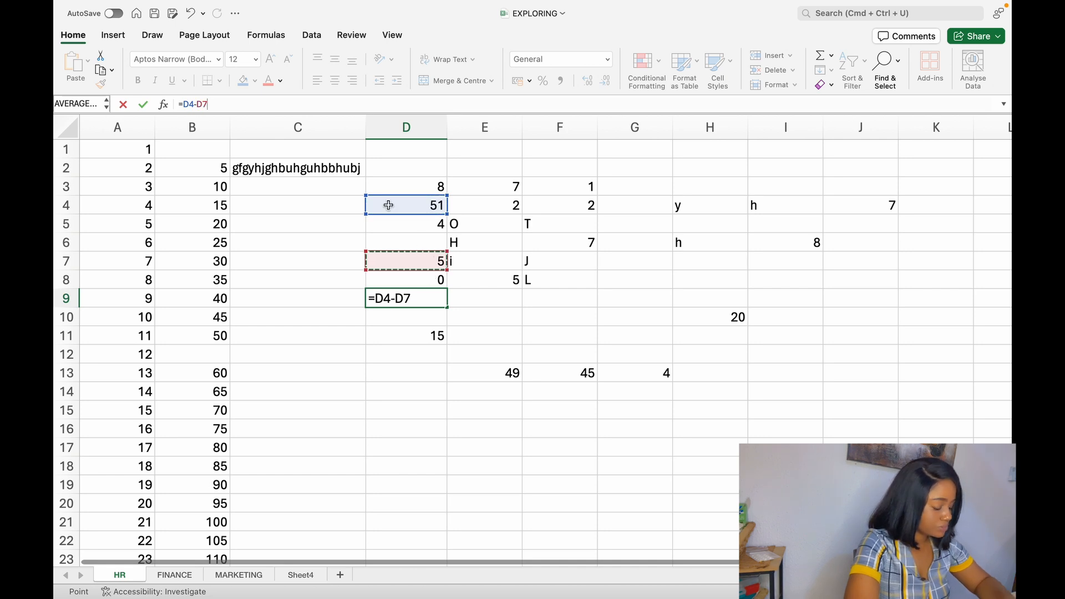
{"action": "key", "text": "Return"}
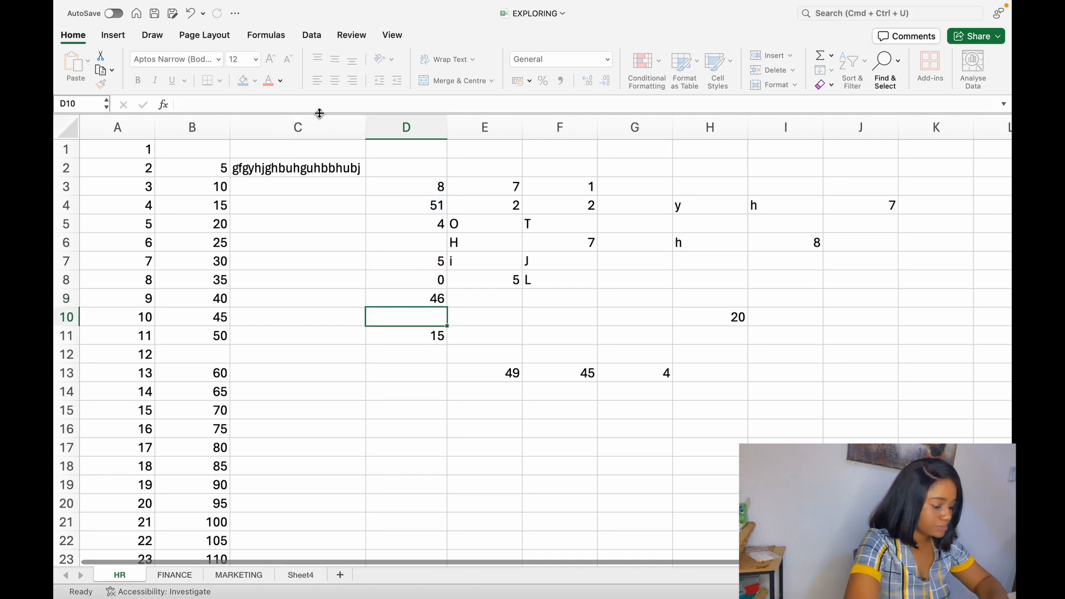
Delete the =D4-D7 formula from cell D9, leaving the cell empty.
{"action": "left_click", "coordinate": [439, 300]}
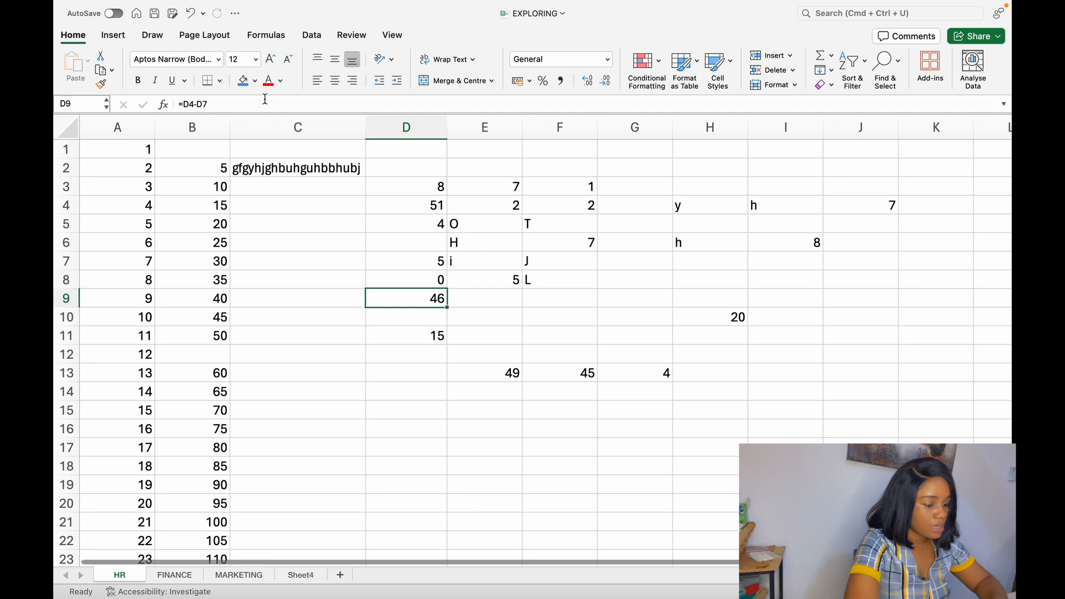
{"action": "left_click", "coordinate": [242, 99]}
{"action": "left_click_drag", "start_coordinate": [242, 98], "coordinate": [173, 104]}
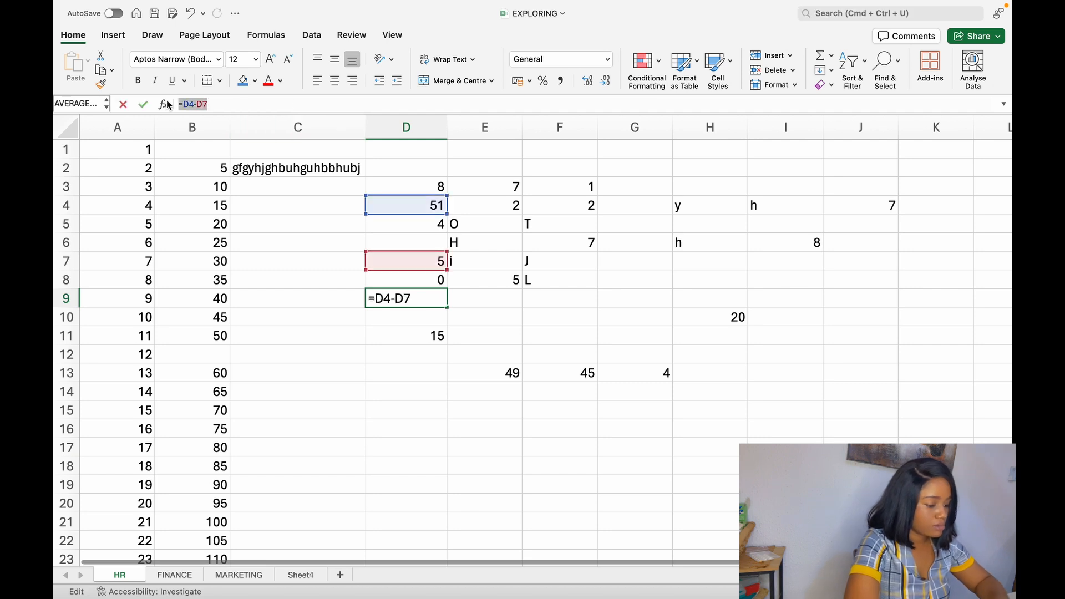
{"action": "key", "text": "BackSpace"}
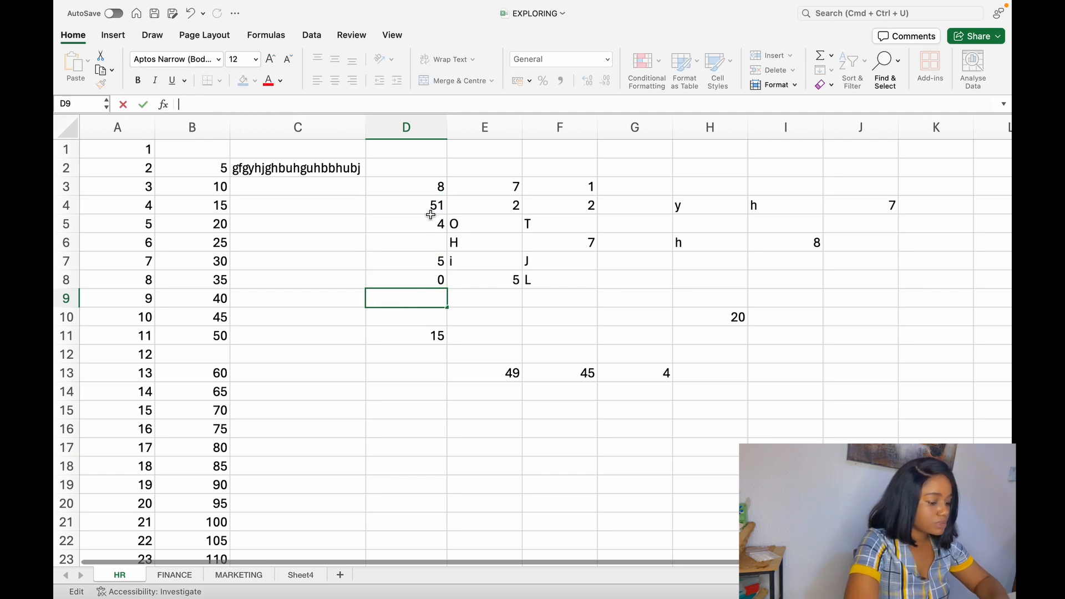
{"action": "left_click", "coordinate": [432, 208]}
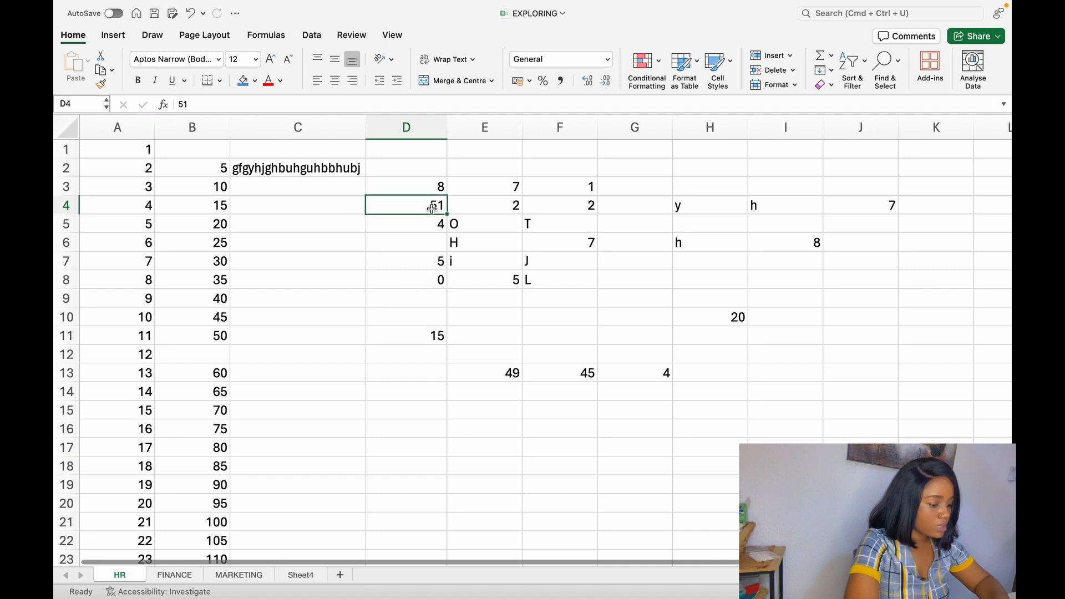
Multiply the non-adjacent cells D4 and D7 by entering the formula =D4*D7 in cell D10.
{"action": "left_click", "coordinate": [445, 261]}
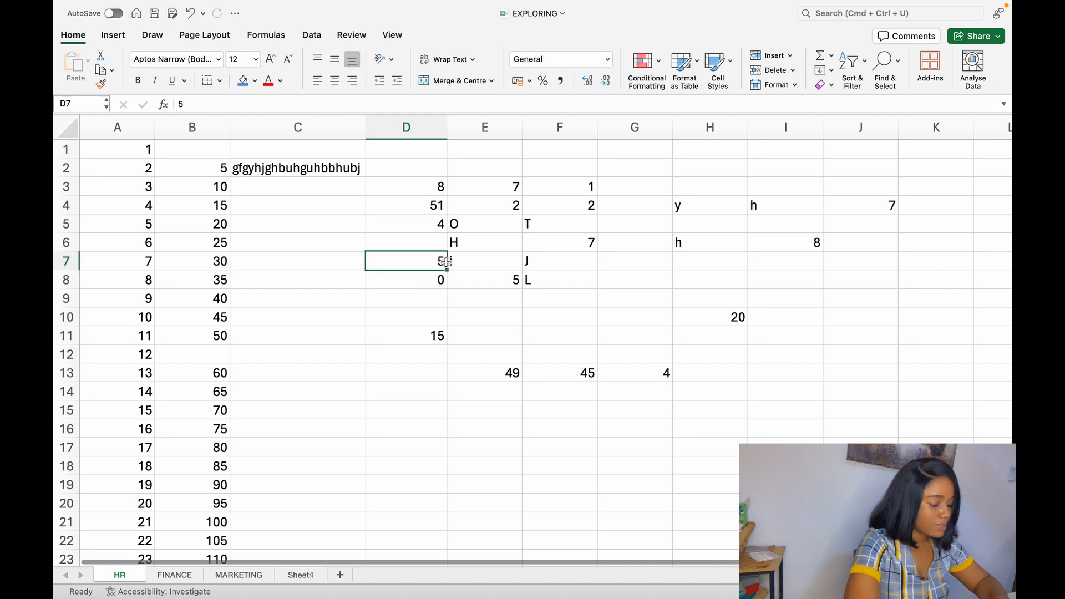
{"action": "left_click", "coordinate": [436, 315]}
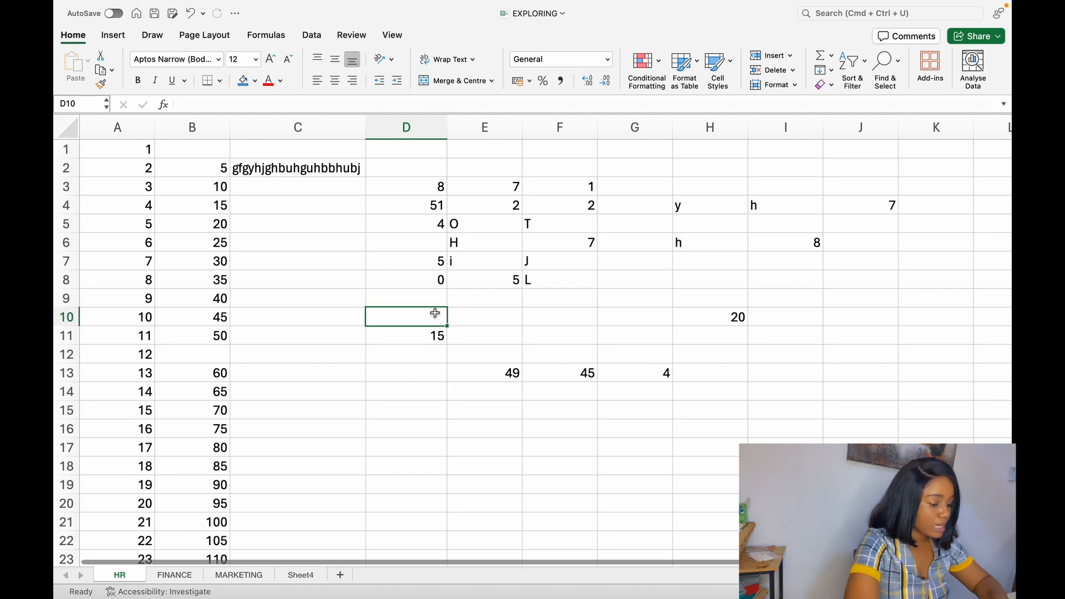
{"action": "type", "text": "="}
{"action": "left_click", "coordinate": [430, 205]}
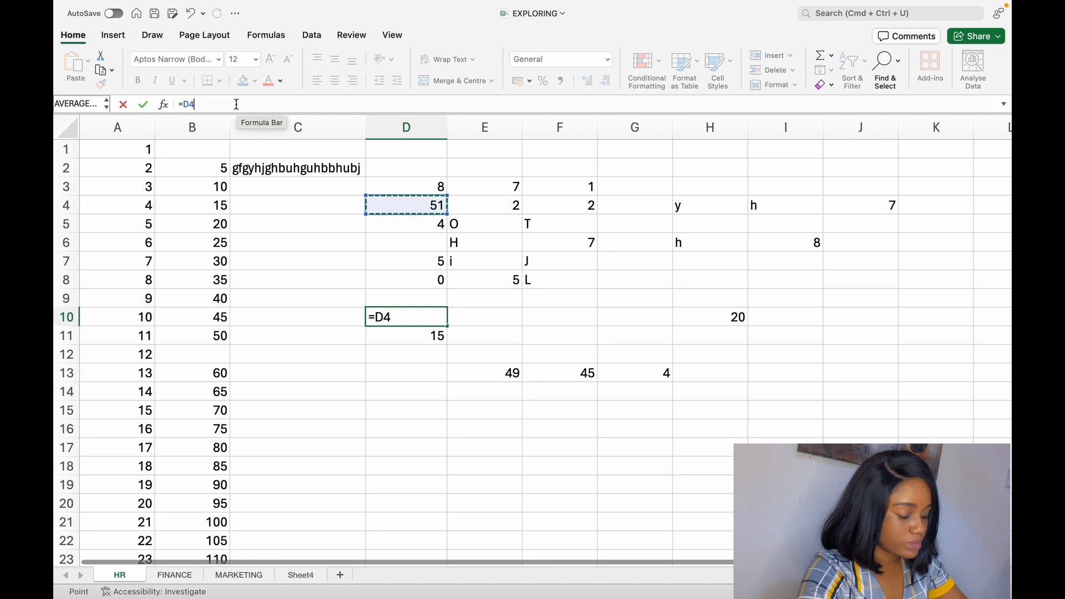
{"action": "type", "text": "*"}
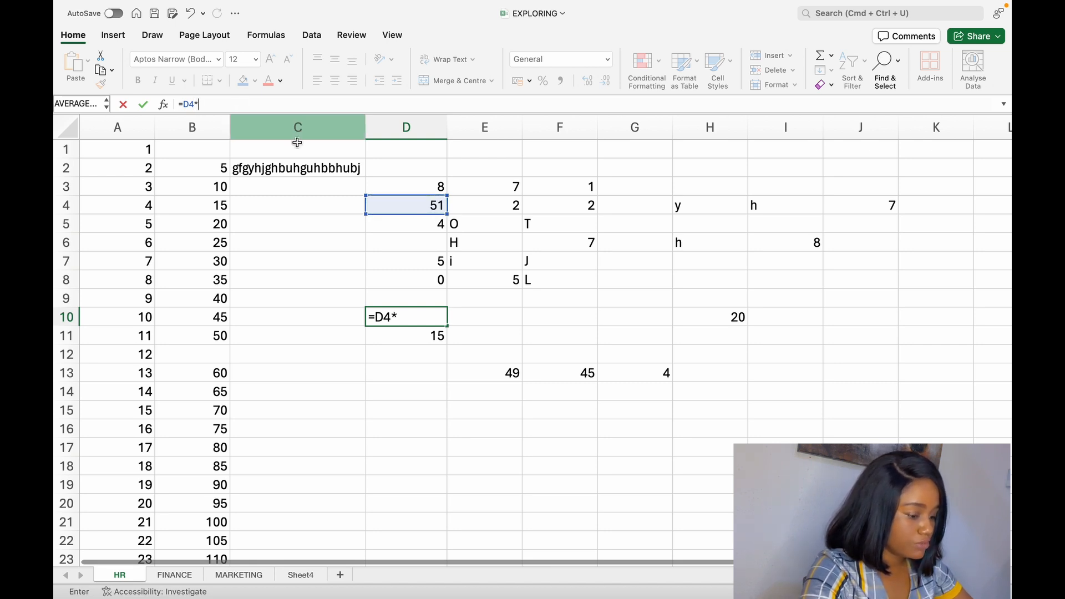
{"action": "left_click", "coordinate": [433, 262]}
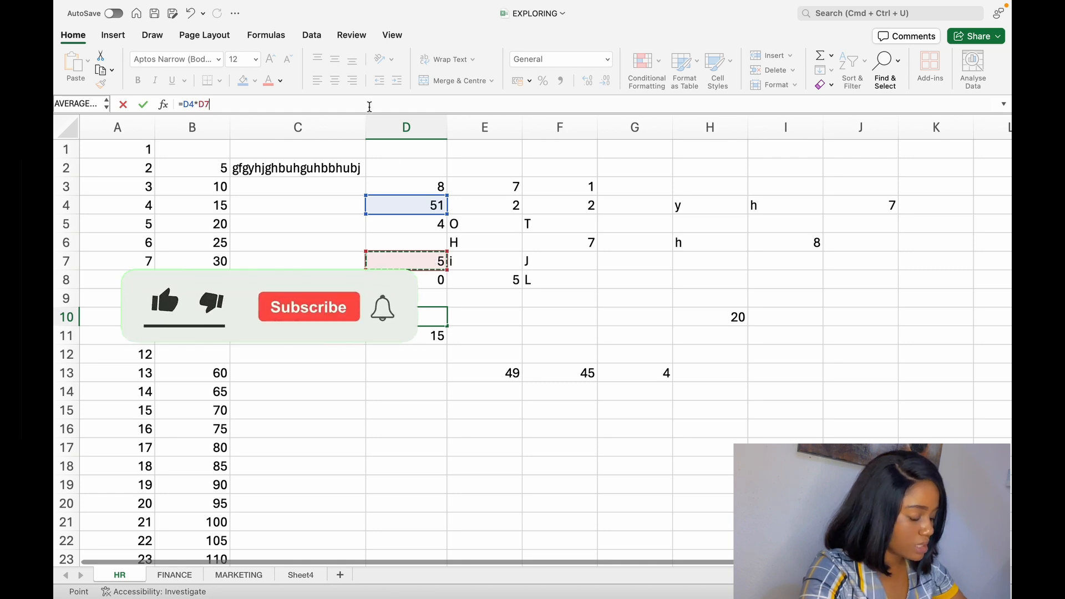
{"action": "key", "text": "Return"}
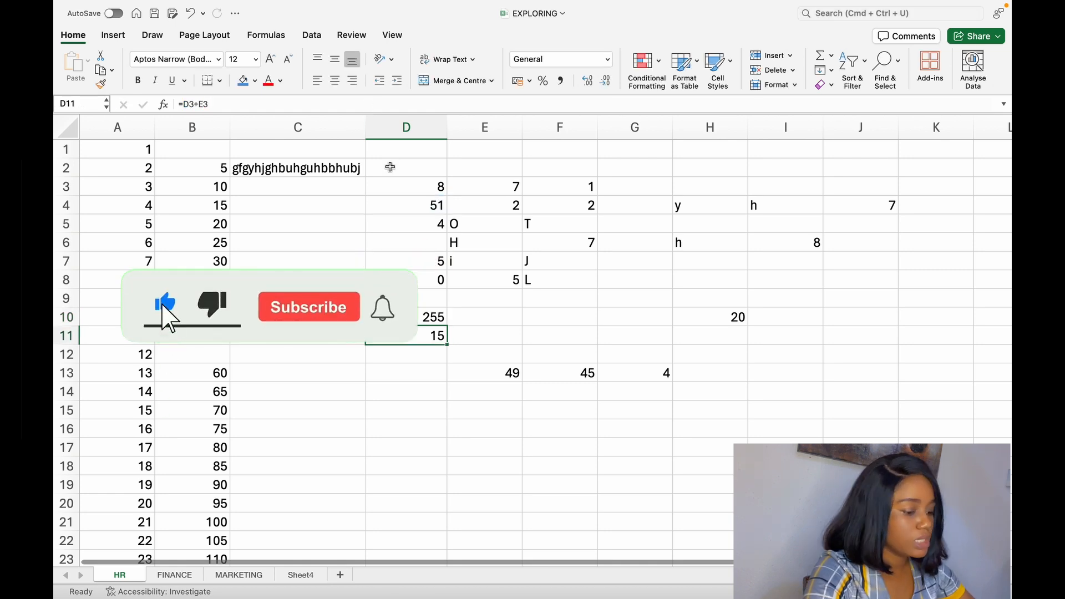
Delete the =D4*D7 formula from cell D10, leaving the cell empty.
{"action": "left_click", "coordinate": [441, 317]}
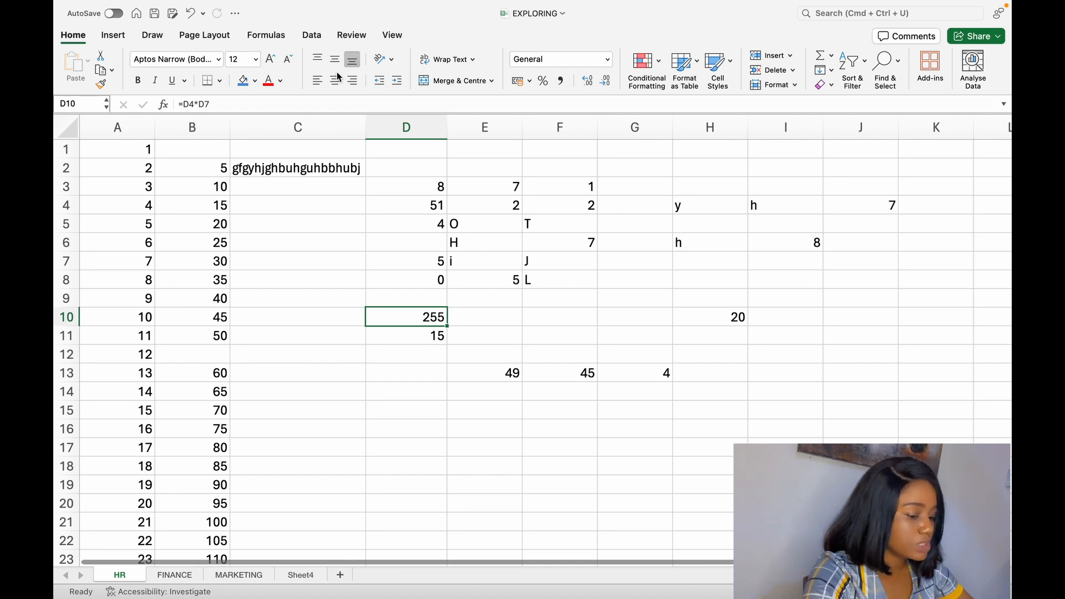
{"action": "left_click", "coordinate": [219, 105]}
{"action": "left_click_drag", "start_coordinate": [219, 105], "coordinate": [171, 105]}
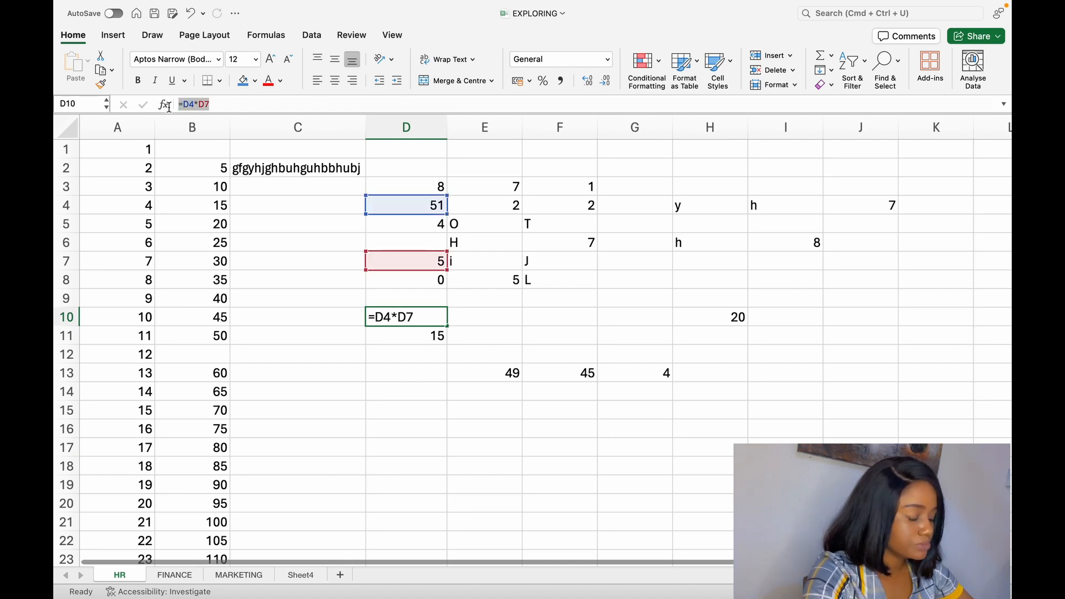
{"action": "key", "text": "BackSpace"}
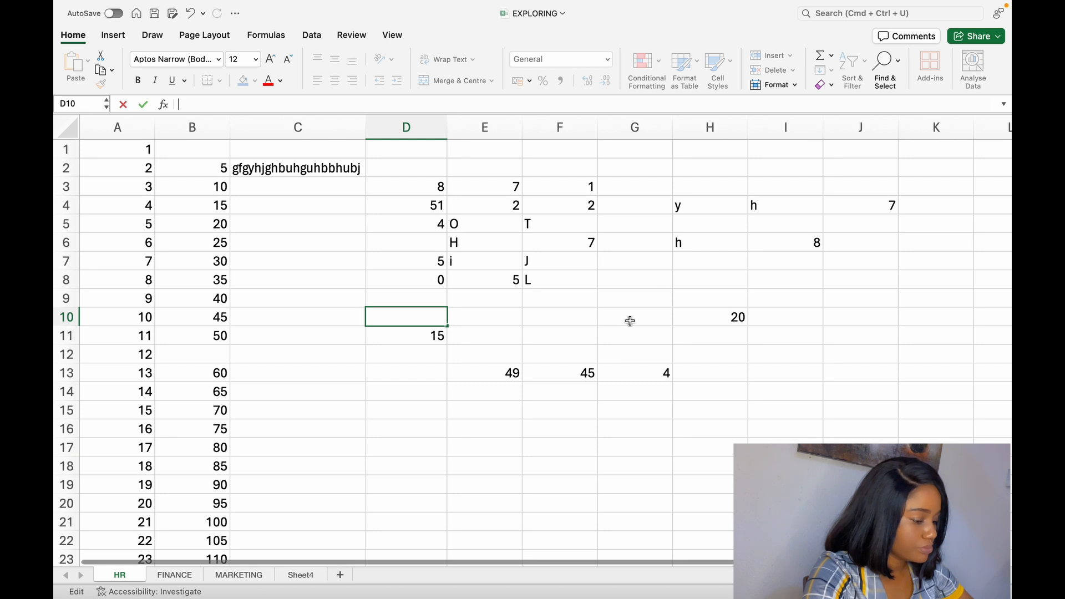
{"action": "left_click", "coordinate": [514, 188]}
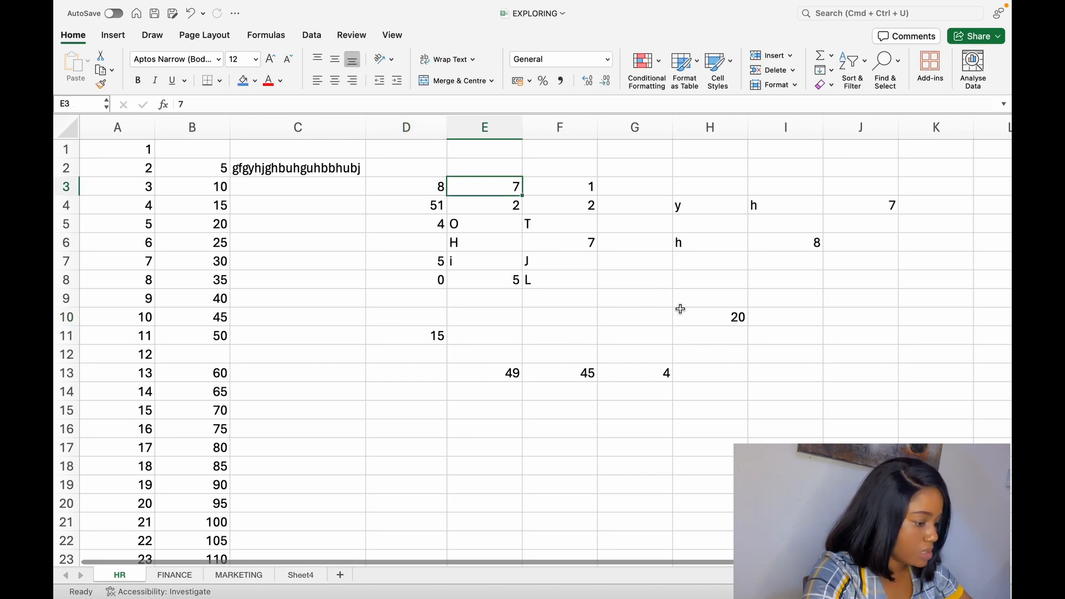
Multiply the distant cells E3 and H10 by entering =E3*H10 in cell F15, and review the stored formula and its source cells.
{"action": "left_click", "coordinate": [736, 318]}
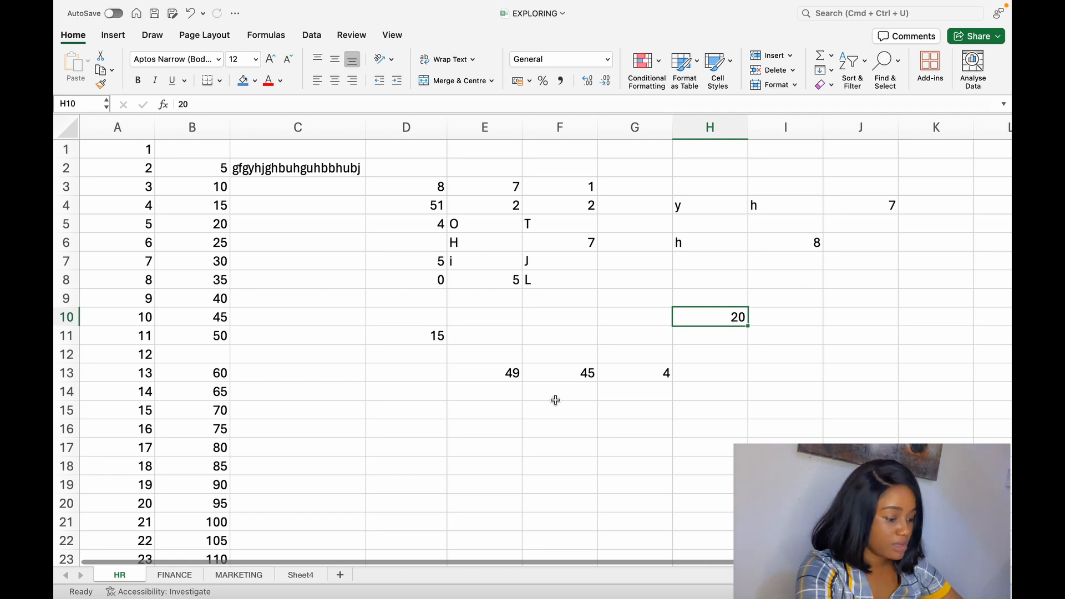
{"action": "left_click", "coordinate": [574, 417]}
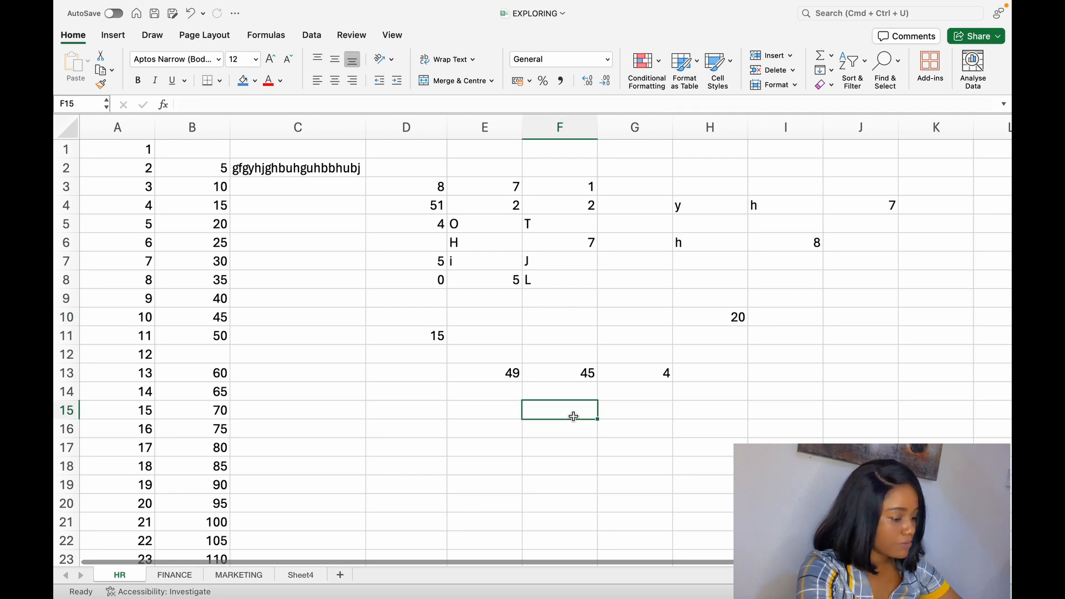
{"action": "left_click", "coordinate": [470, 101]}
{"action": "type", "text": "="}
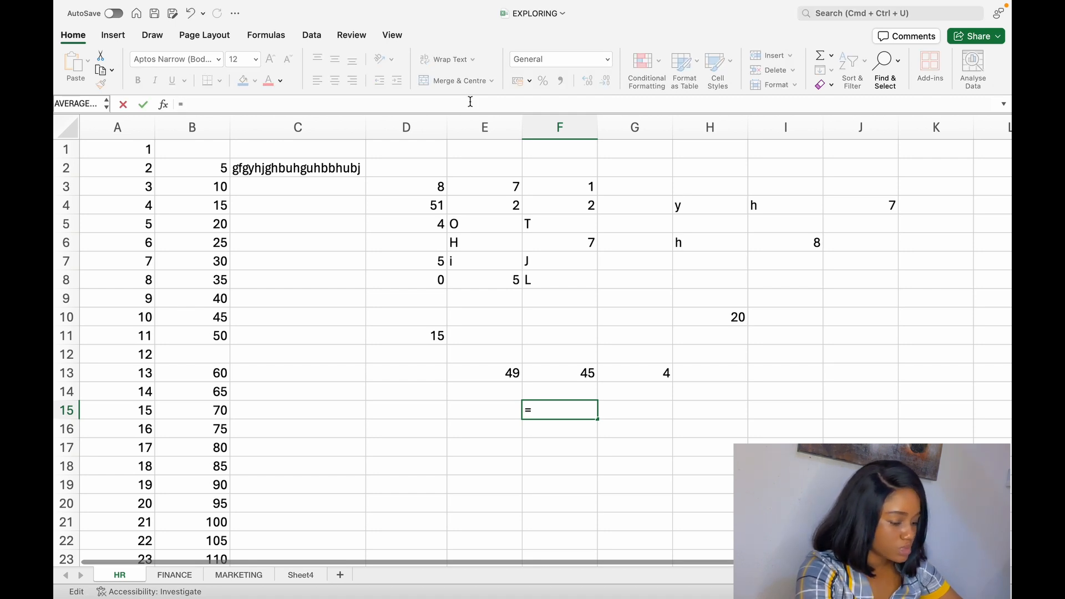
{"action": "left_click", "coordinate": [510, 187]}
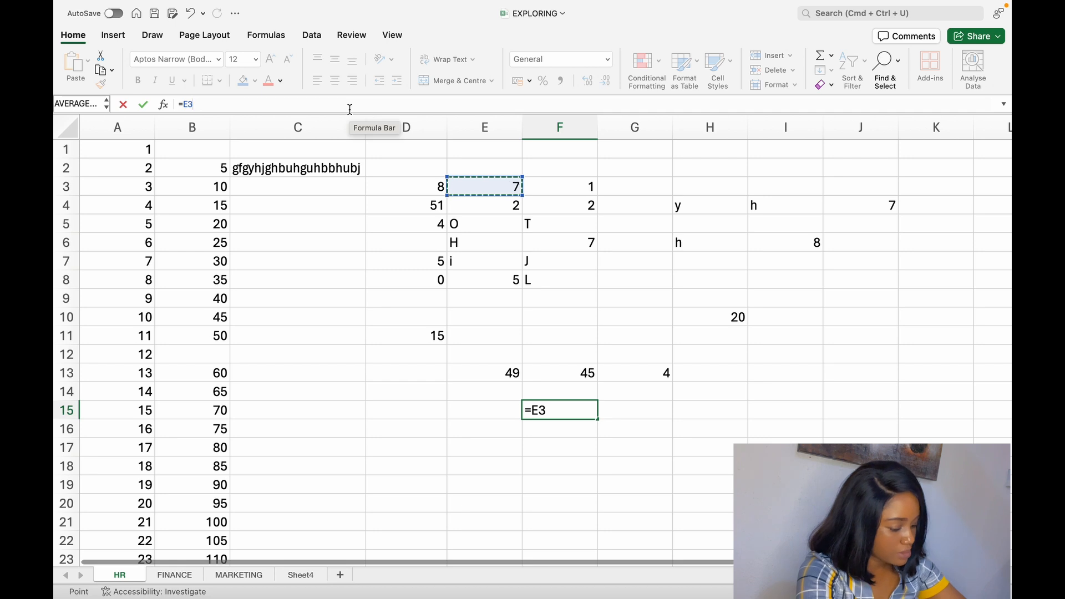
{"action": "type", "text": "*"}
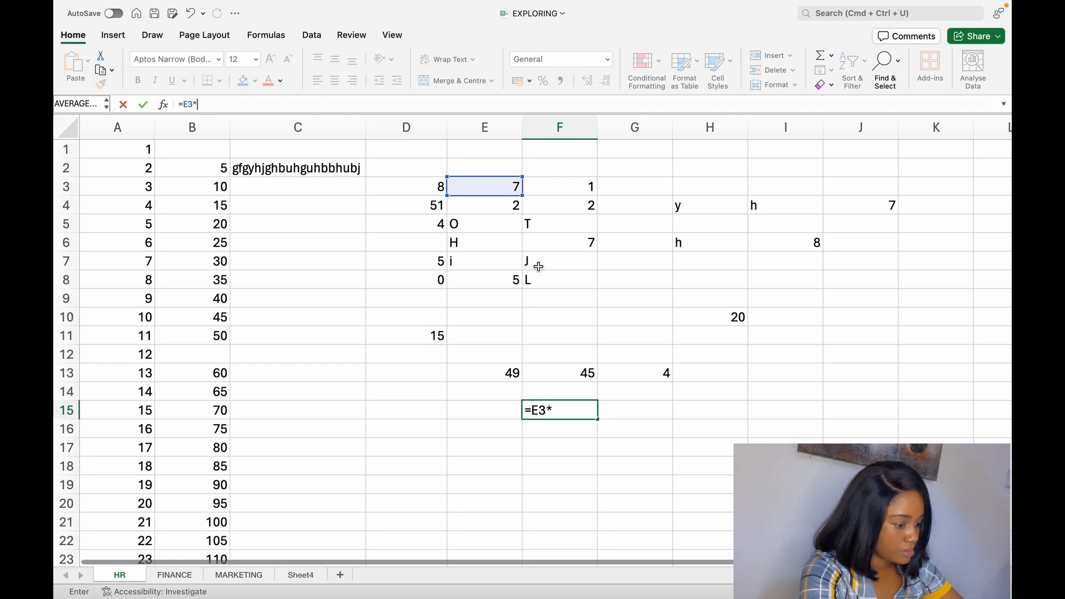
{"action": "left_click", "coordinate": [737, 318]}
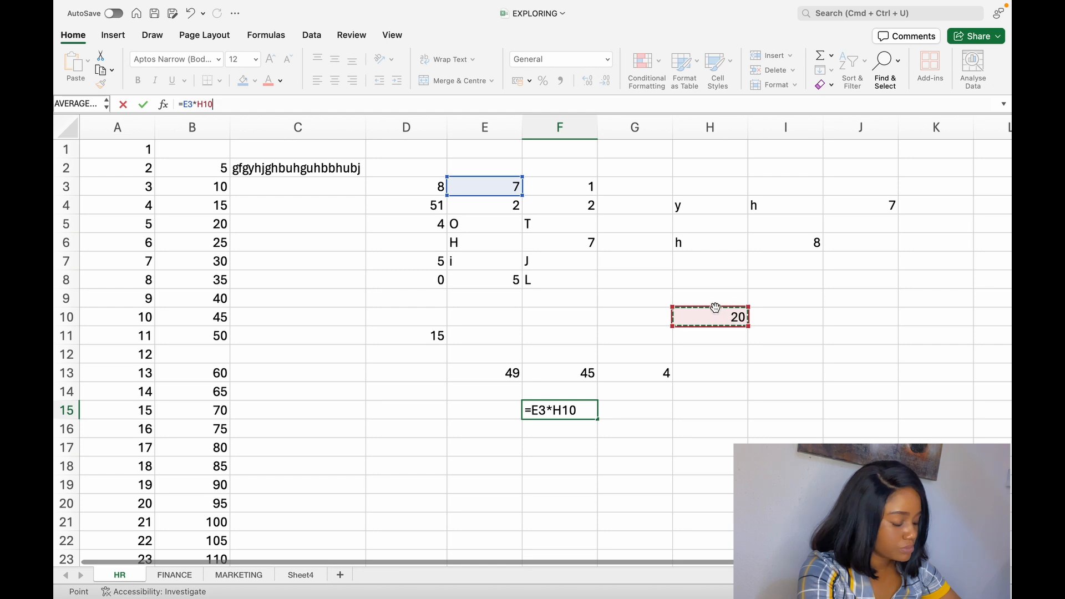
{"action": "key", "text": "Return"}
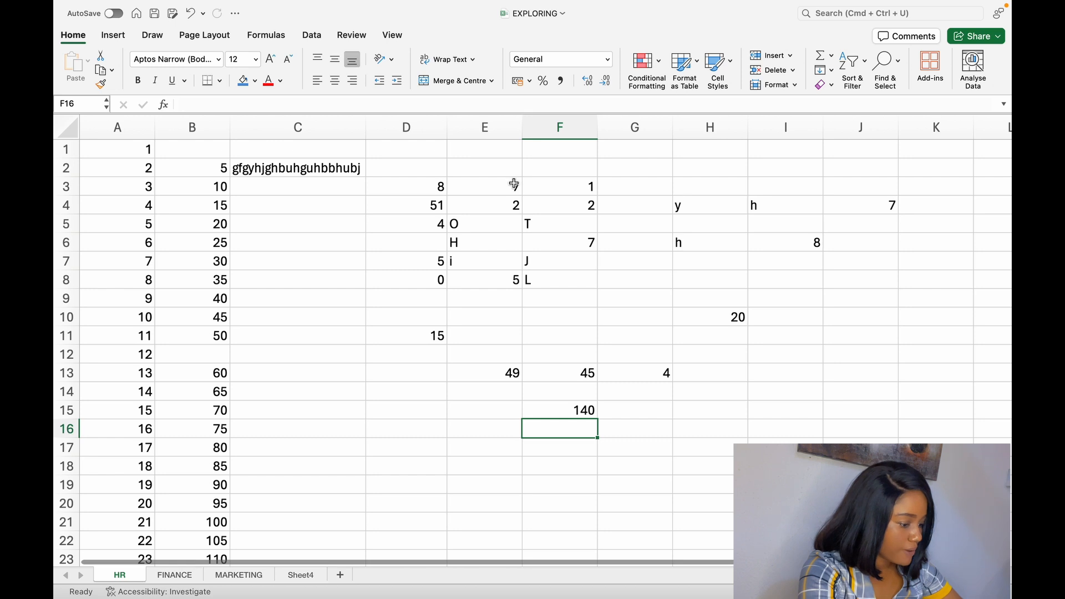
{"action": "left_click", "coordinate": [581, 409]}
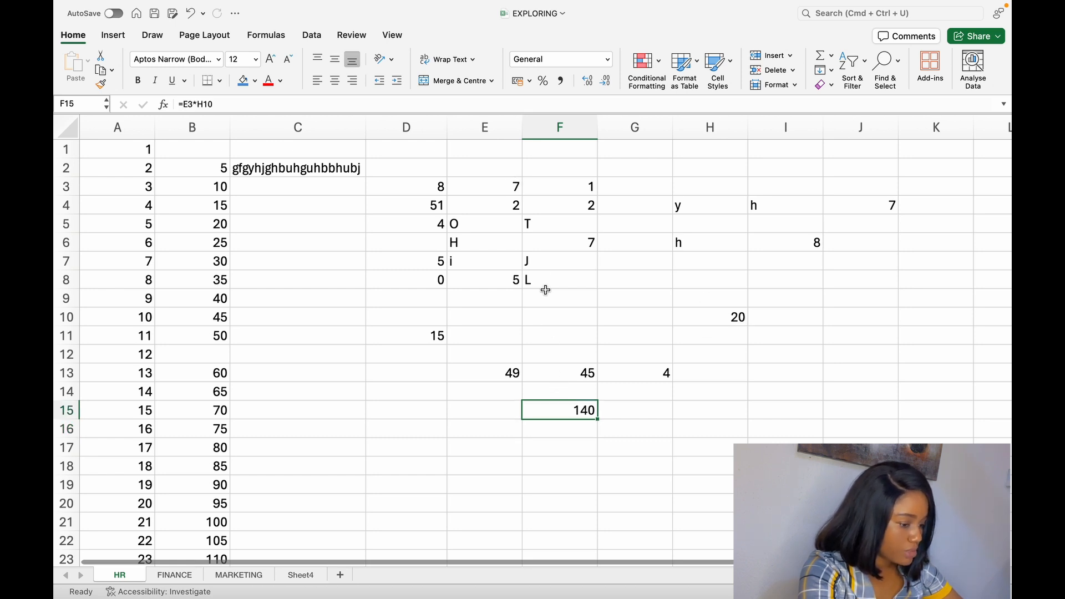
{"action": "left_click", "coordinate": [508, 190]}
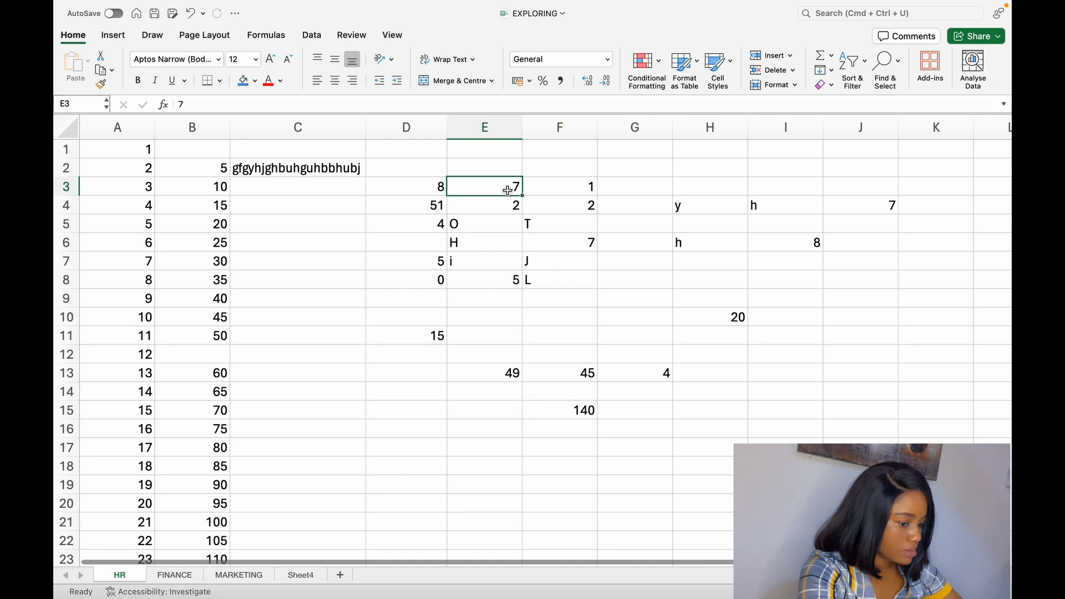
{"action": "left_click", "coordinate": [743, 318]}
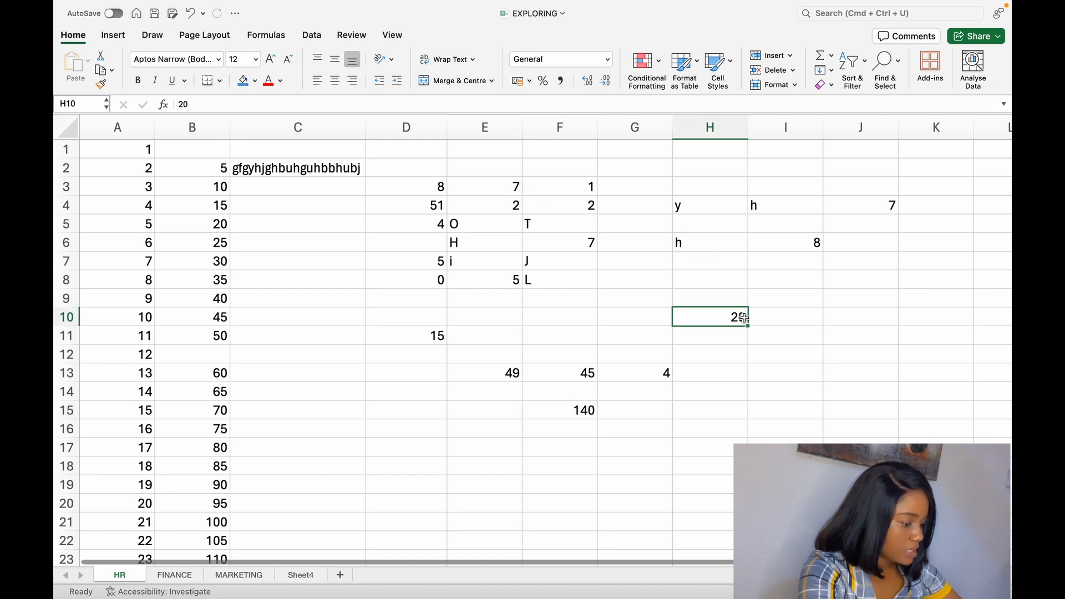
{"action": "left_click", "coordinate": [580, 409]}
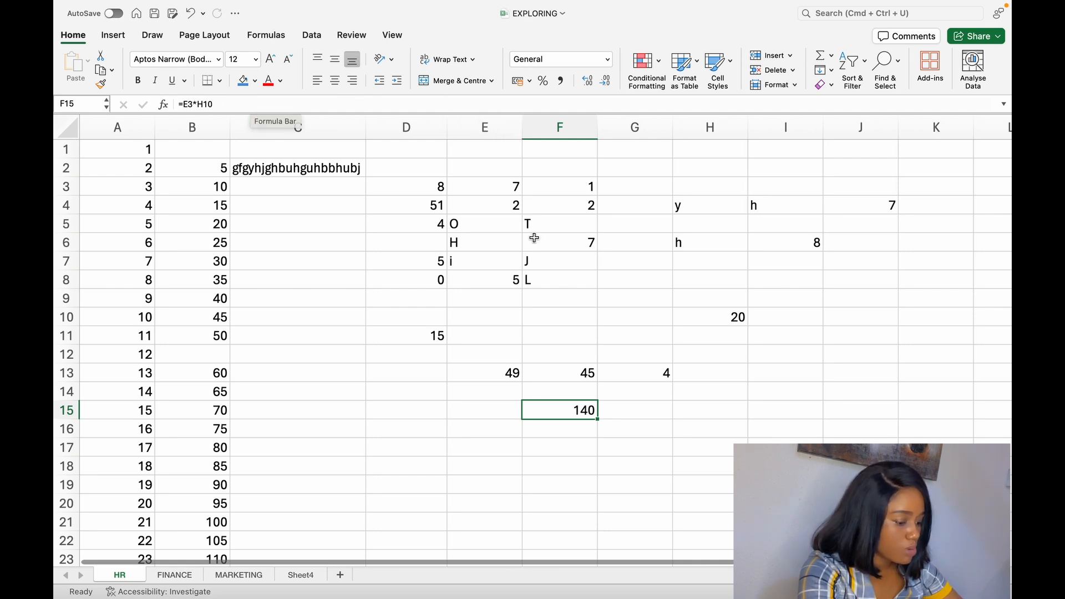
Divide D4 by D7 by entering the formula =D4/D7 in cell H15.
{"action": "left_click", "coordinate": [690, 409]}
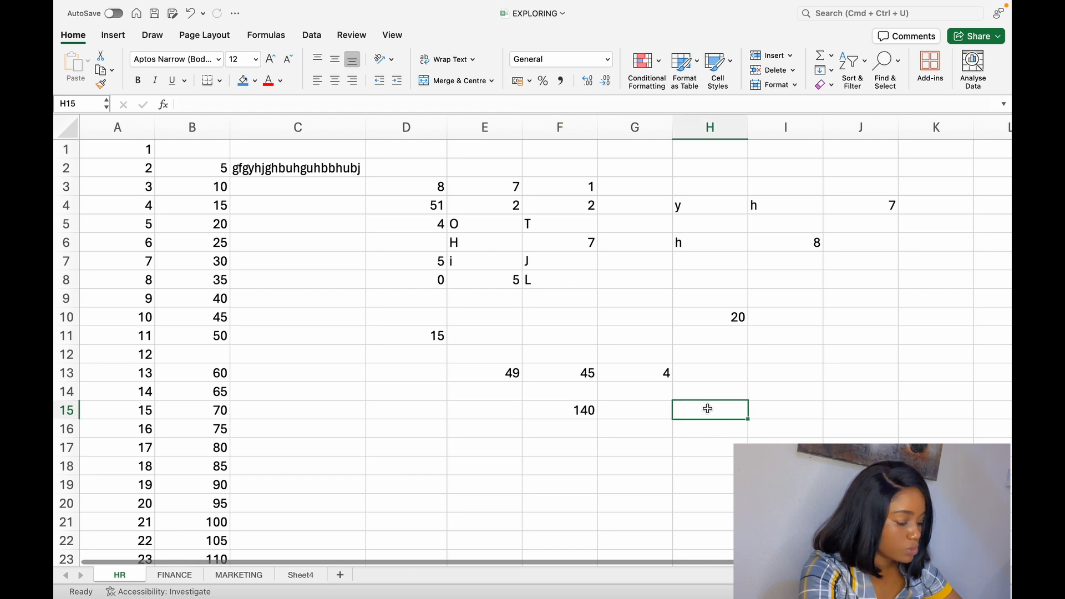
{"action": "left_click", "coordinate": [327, 106]}
{"action": "type", "text": "="}
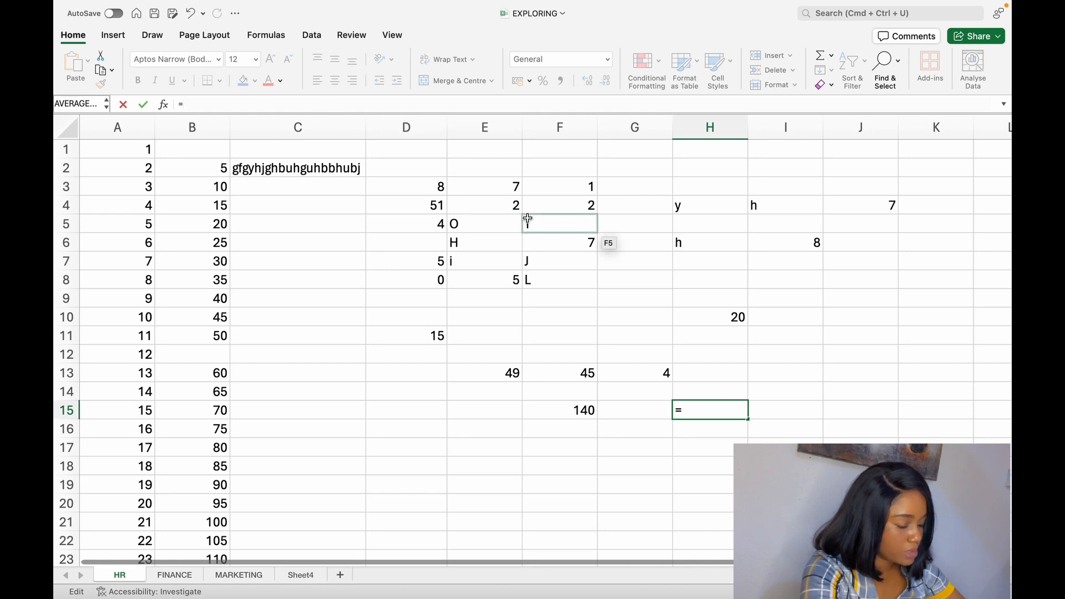
{"action": "left_click", "coordinate": [437, 205]}
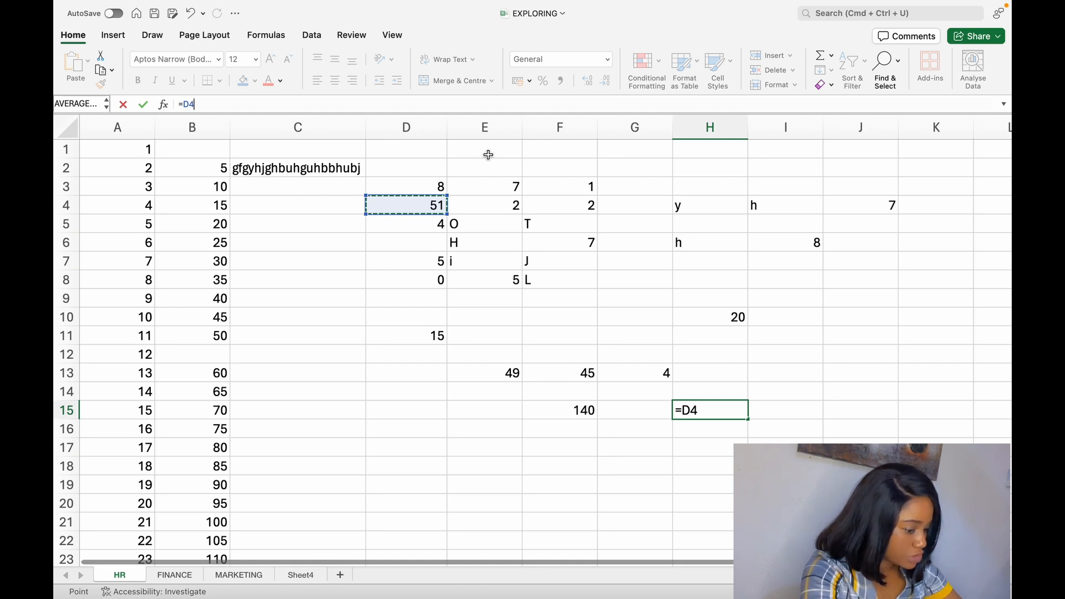
{"action": "type", "text": "?"}
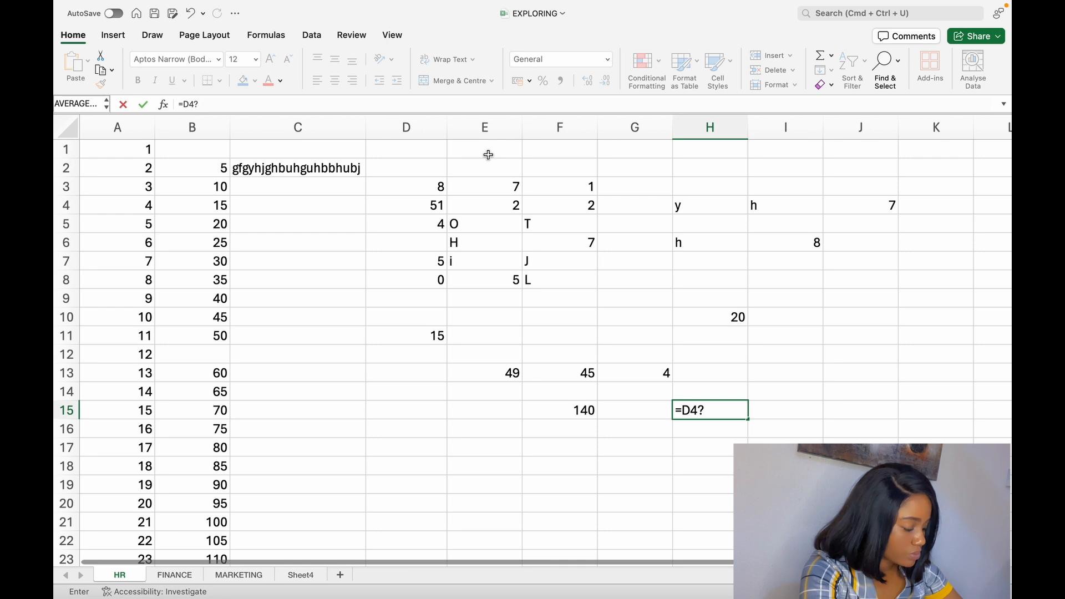
{"action": "key", "text": "BackSpace"}
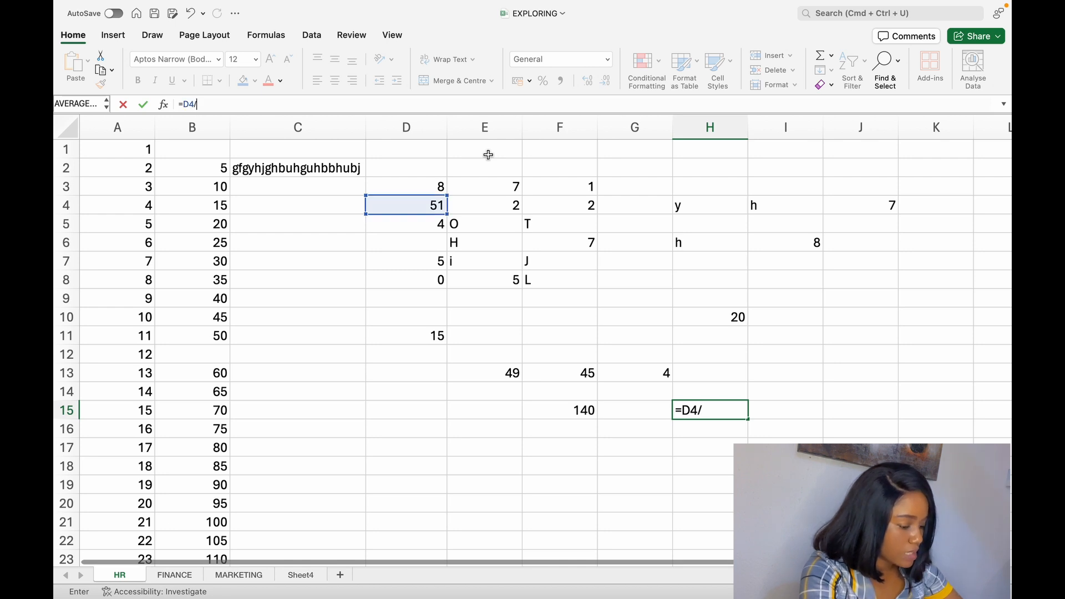
{"action": "type", "text": "/"}
{"action": "left_click", "coordinate": [436, 264]}
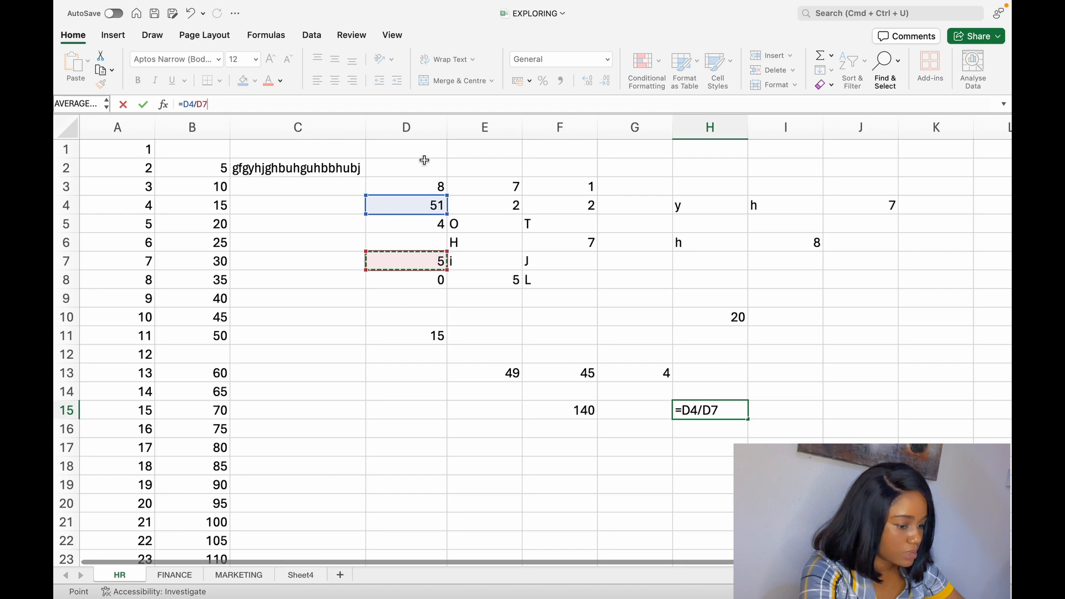
{"action": "key", "text": "Return"}
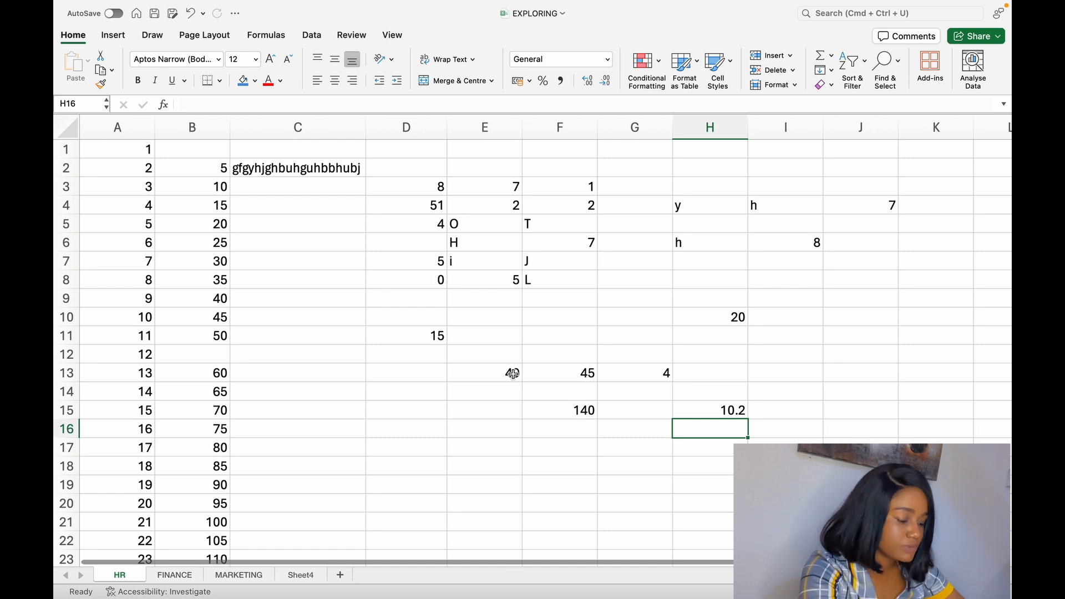
Divide the formula result in E13 by the one in F13 by entering =E13/F13 in cell E18.
{"action": "left_click", "coordinate": [496, 466]}
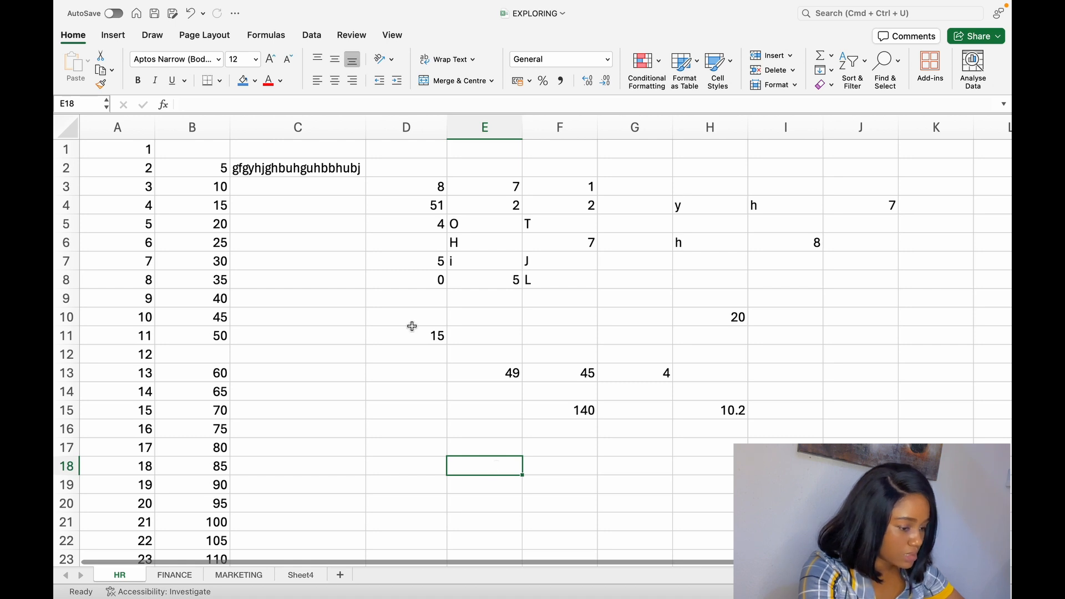
{"action": "left_click", "coordinate": [342, 102]}
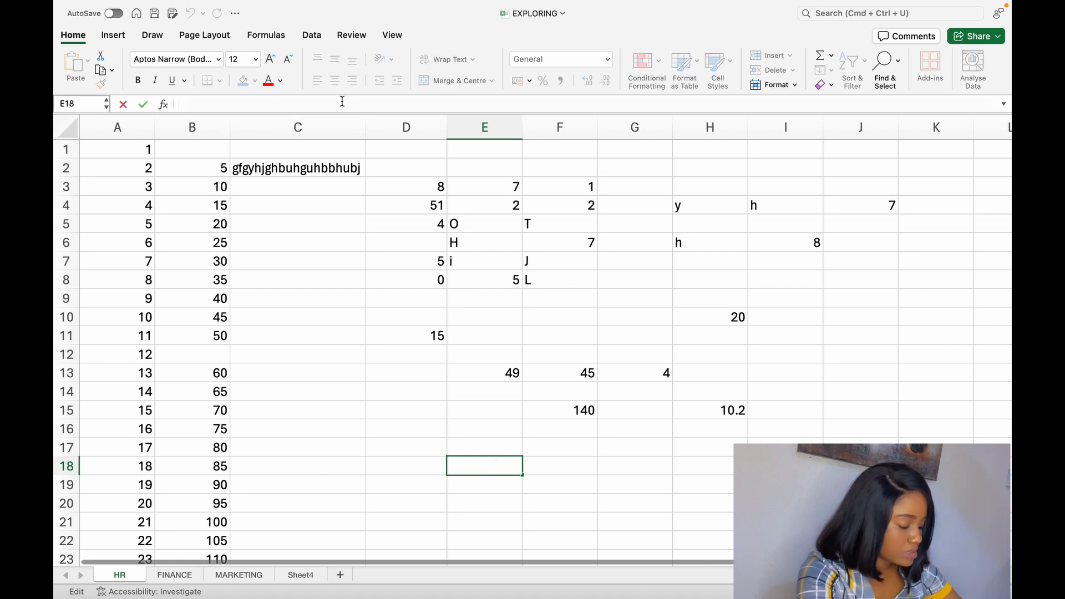
{"action": "type", "text": "="}
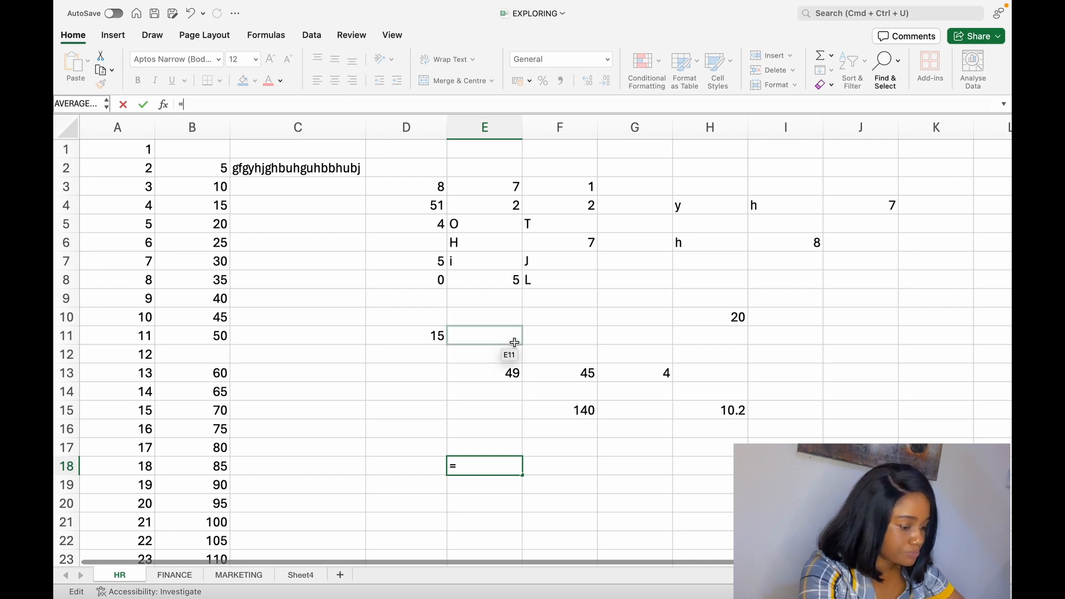
{"action": "left_click", "coordinate": [518, 377]}
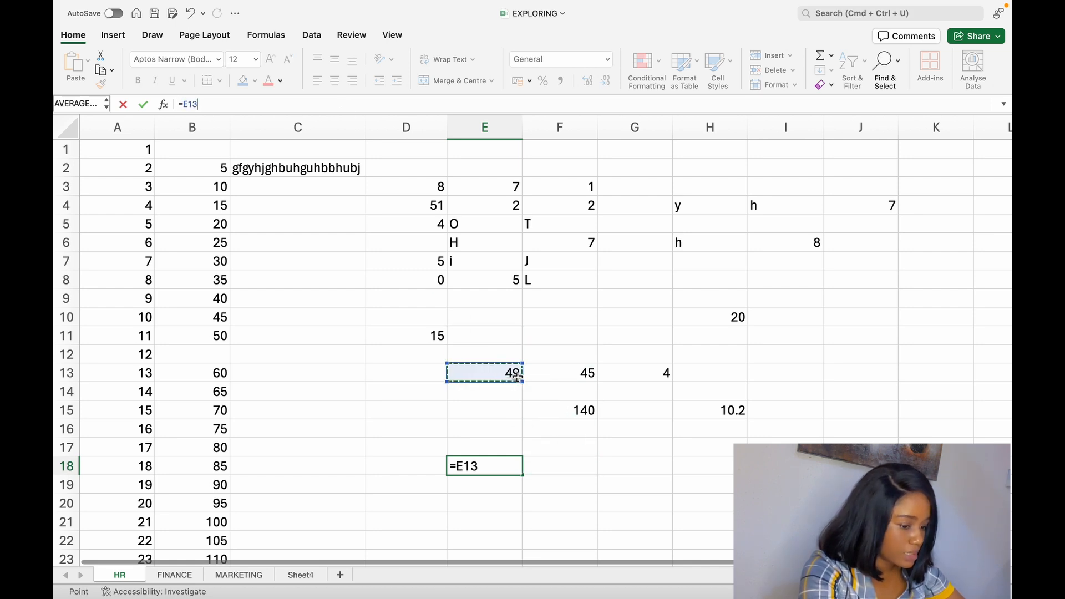
{"action": "type", "text": "/"}
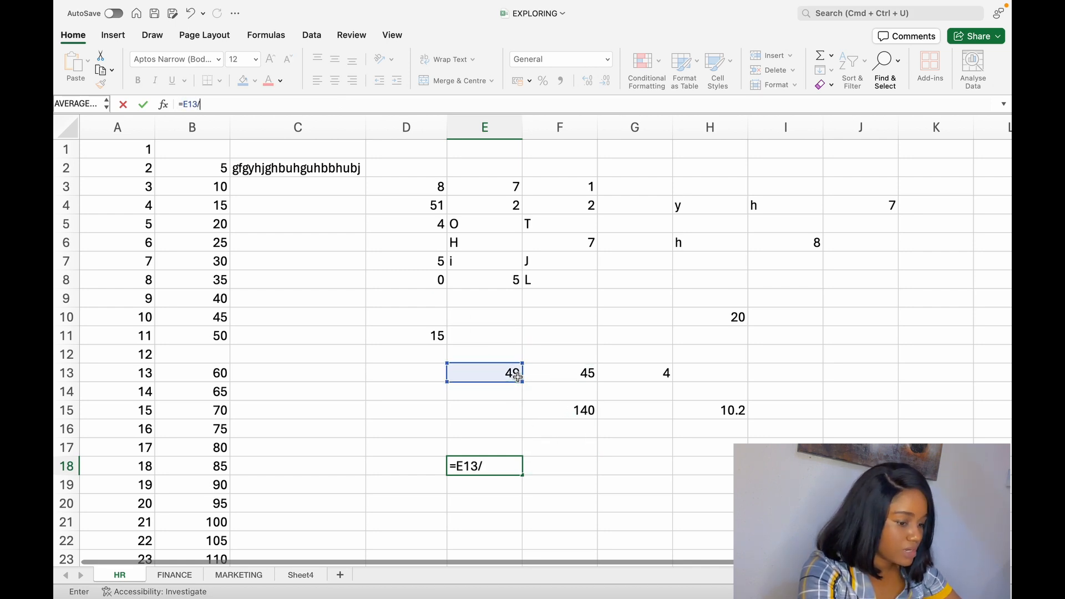
{"action": "left_click", "coordinate": [586, 376]}
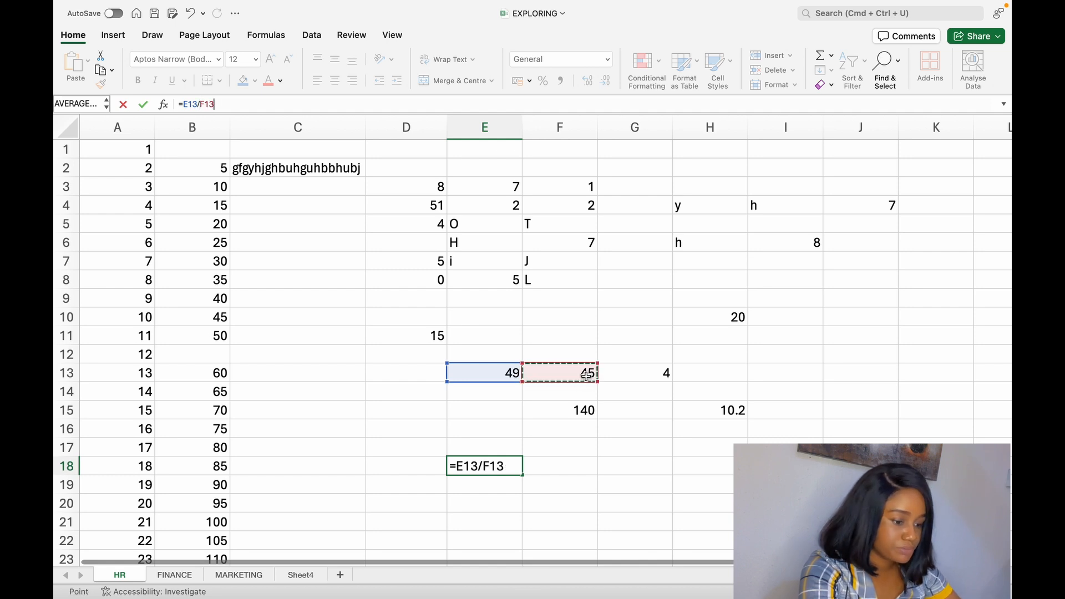
{"action": "key", "text": "Return"}
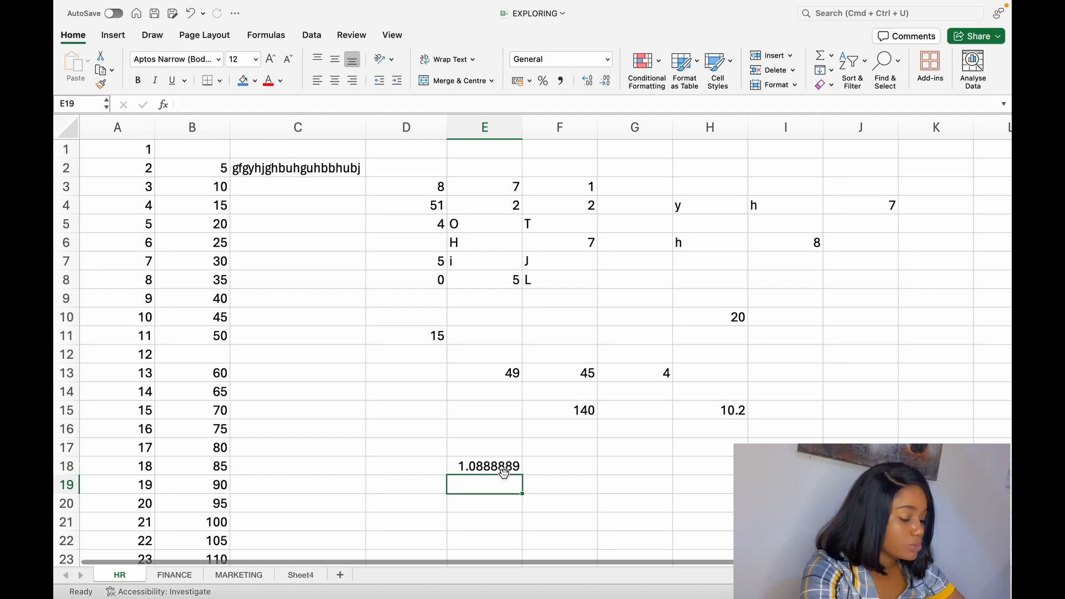
Build the combined formula =D3+E3*I6-E8-F4 in cell I17 from references to scattered cells.
{"action": "key", "text": "Right"}
{"action": "key", "text": "Right"}
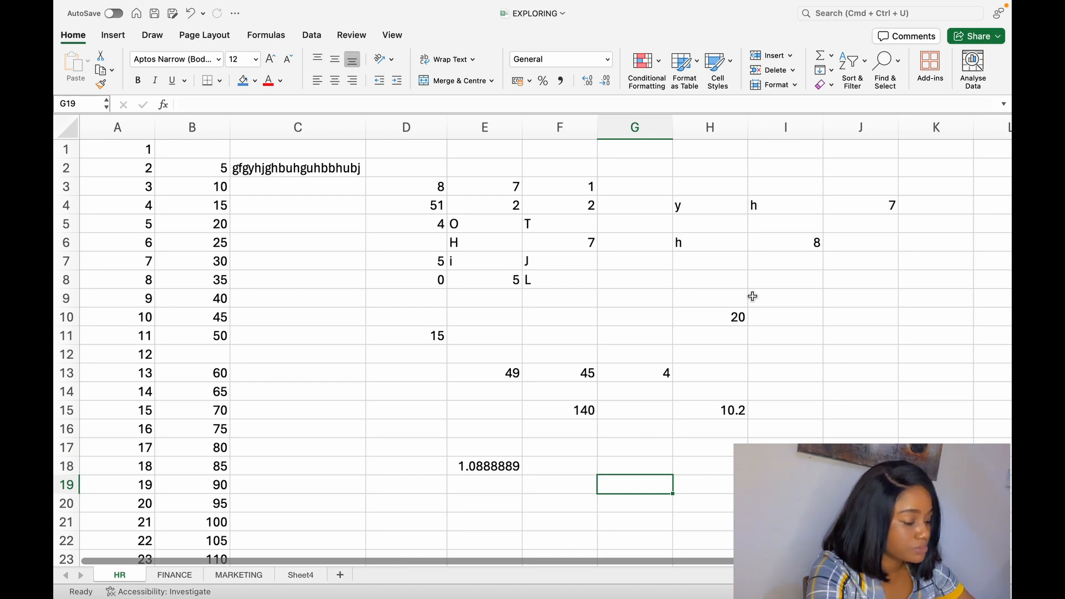
{"action": "left_click", "coordinate": [799, 441]}
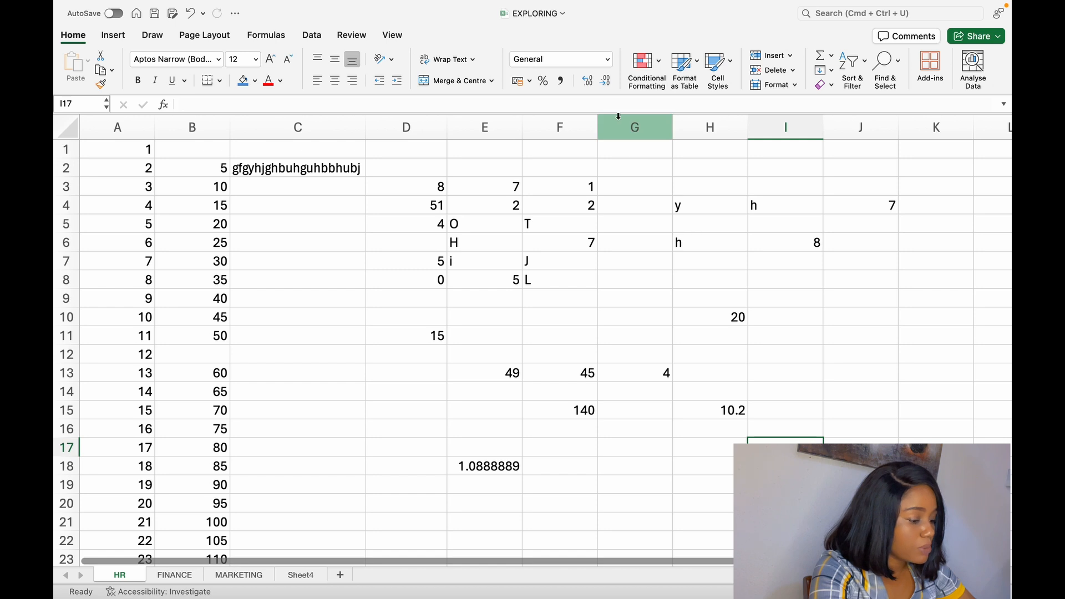
{"action": "left_click", "coordinate": [609, 104]}
{"action": "type", "text": "="}
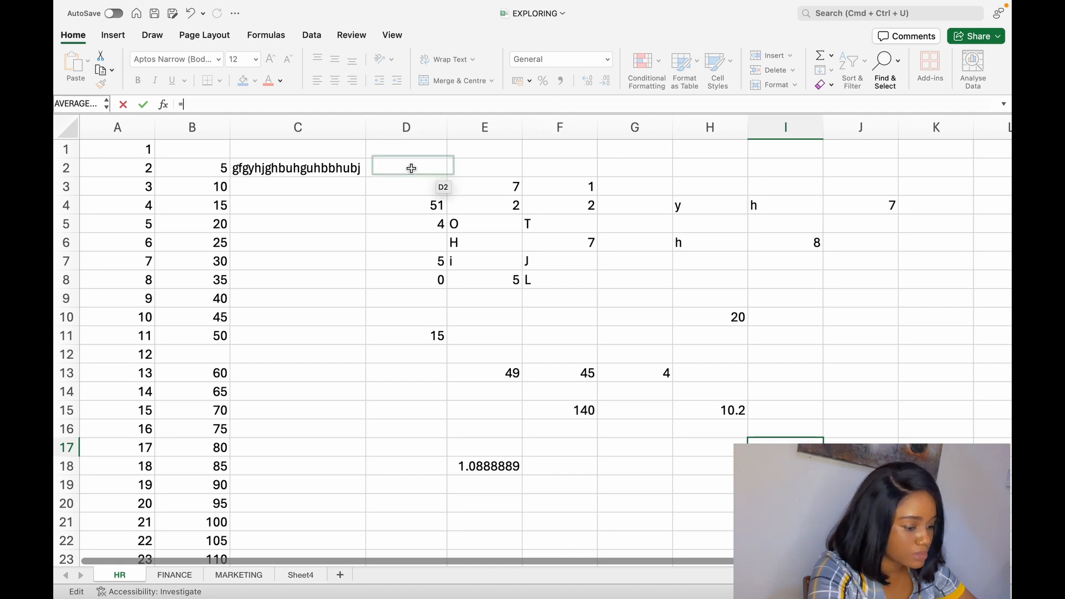
{"action": "left_click", "coordinate": [435, 190]}
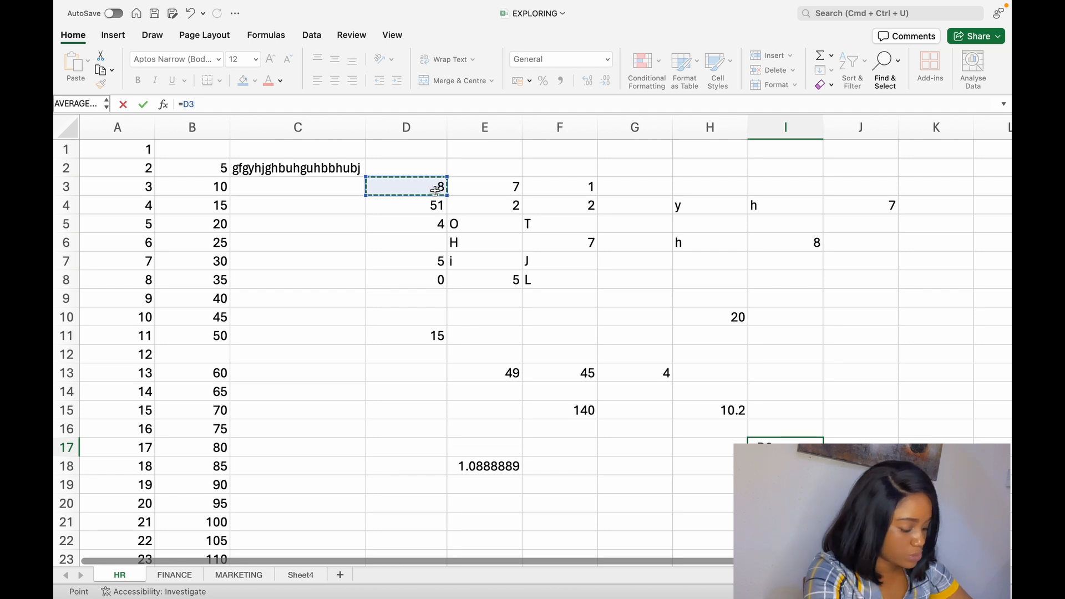
{"action": "type", "text": "+"}
{"action": "left_click", "coordinate": [517, 183]}
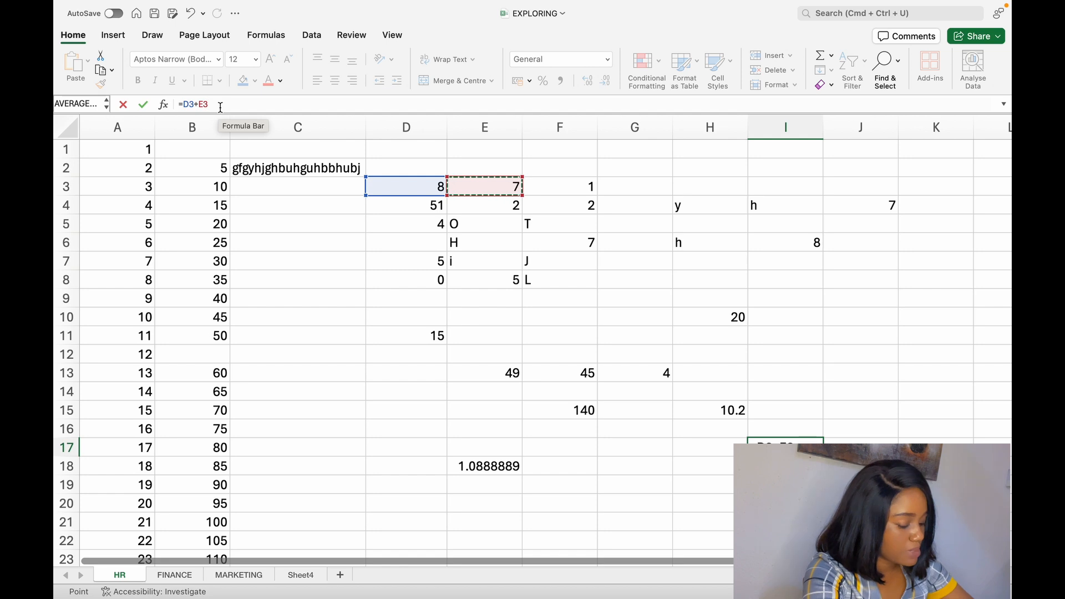
{"action": "type", "text": "*"}
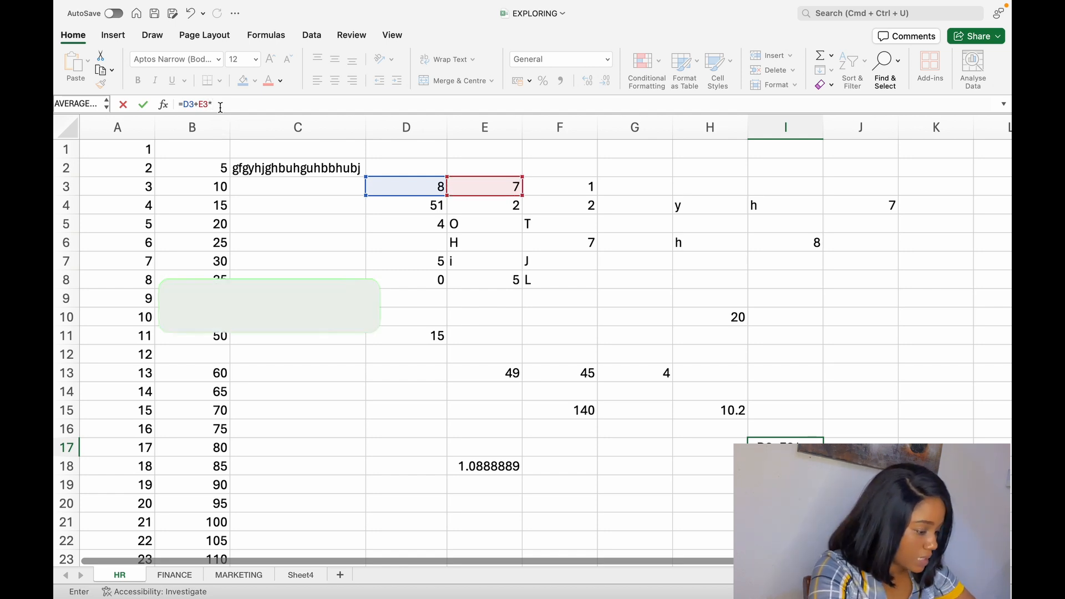
{"action": "left_click", "coordinate": [779, 245]}
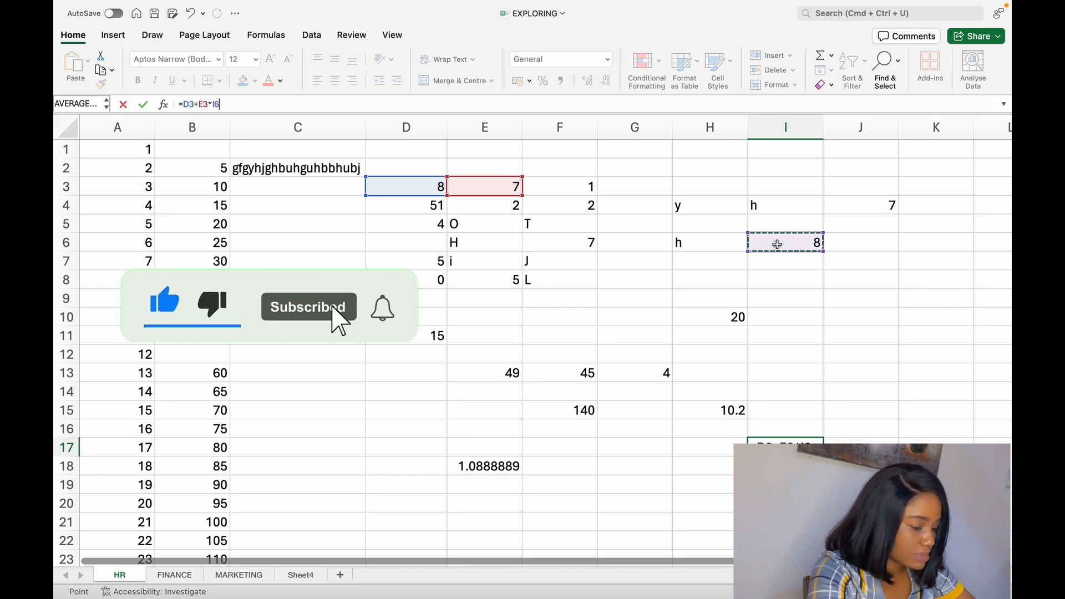
{"action": "type", "text": "-"}
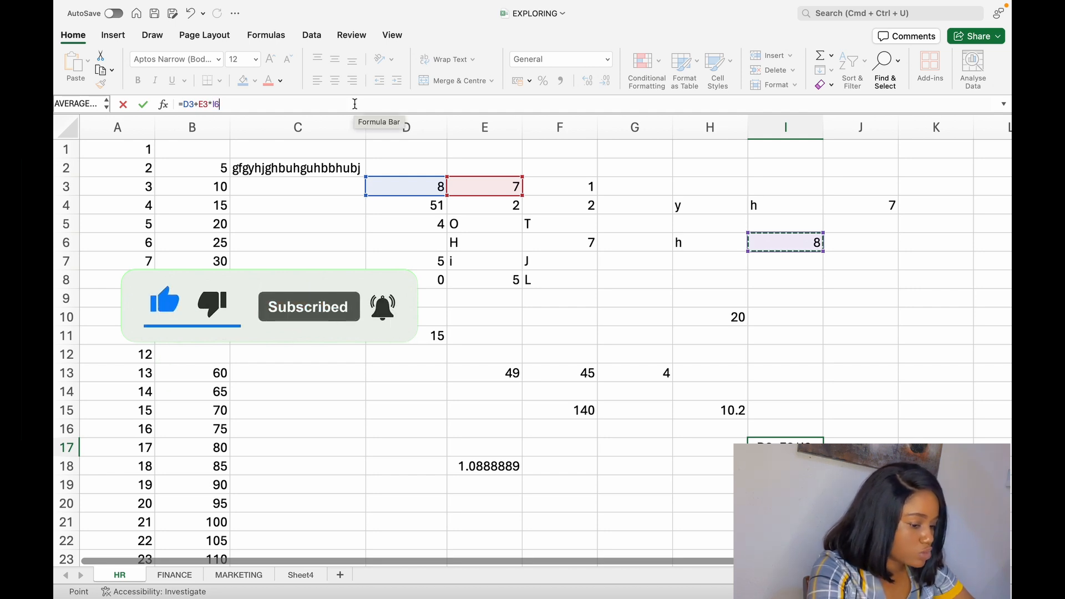
{"action": "left_click", "coordinate": [501, 282]}
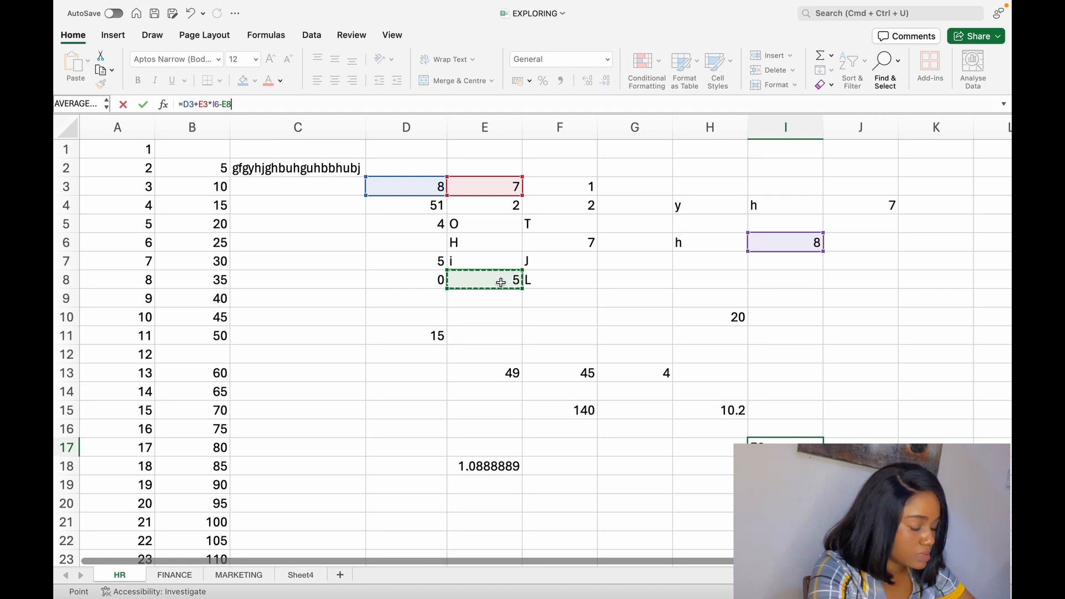
{"action": "type", "text": "-"}
{"action": "left_click", "coordinate": [586, 206]}
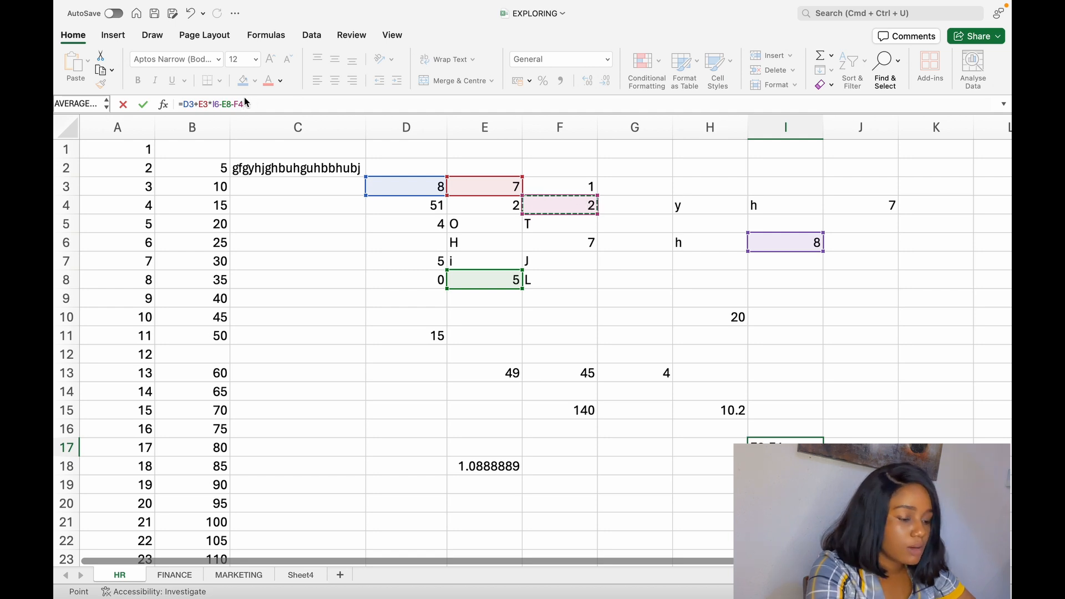
Enclose D3+E3 and E8-F4 in parentheses in the I17 formula and commit it as =(D3+E3)*I6-(E8-F4).
{"action": "left_click", "coordinate": [208, 104]}
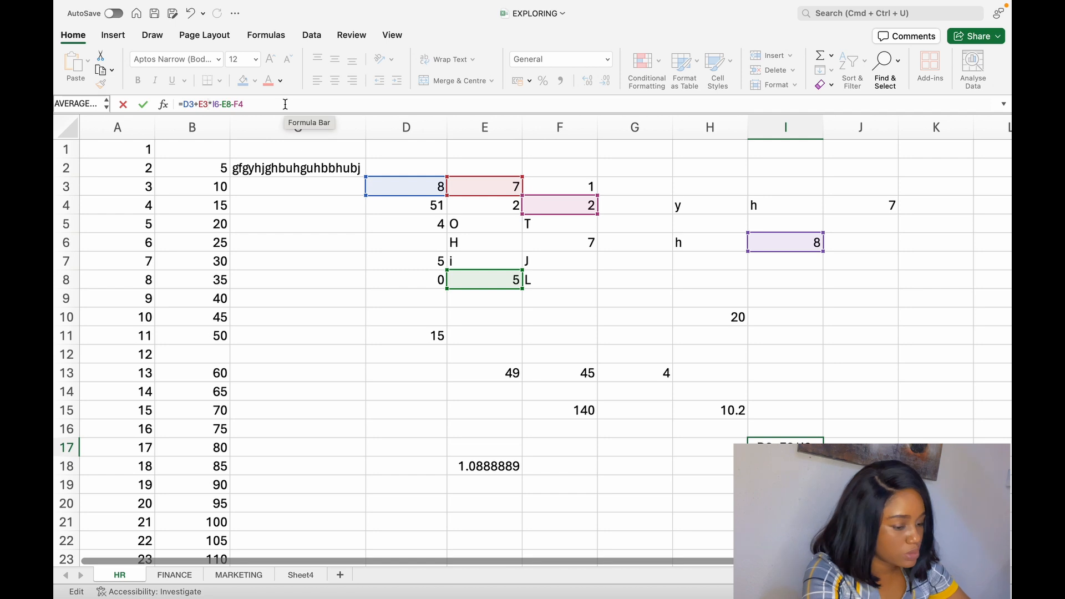
{"action": "type", "text": ")"}
{"action": "left_click", "coordinate": [184, 103]}
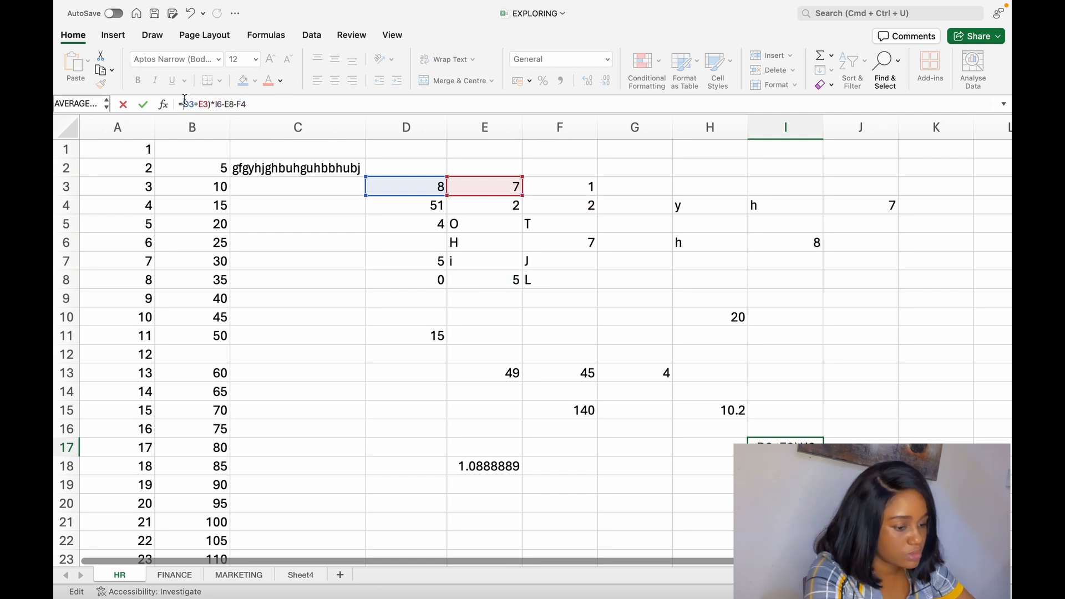
{"action": "type", "text": "("}
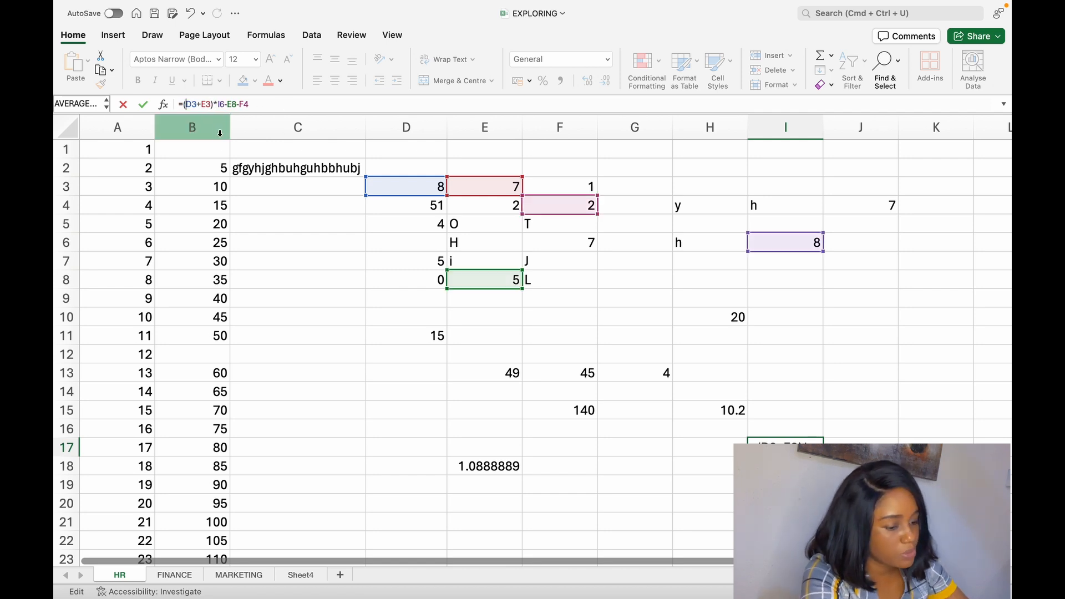
{"action": "left_click", "coordinate": [232, 104]}
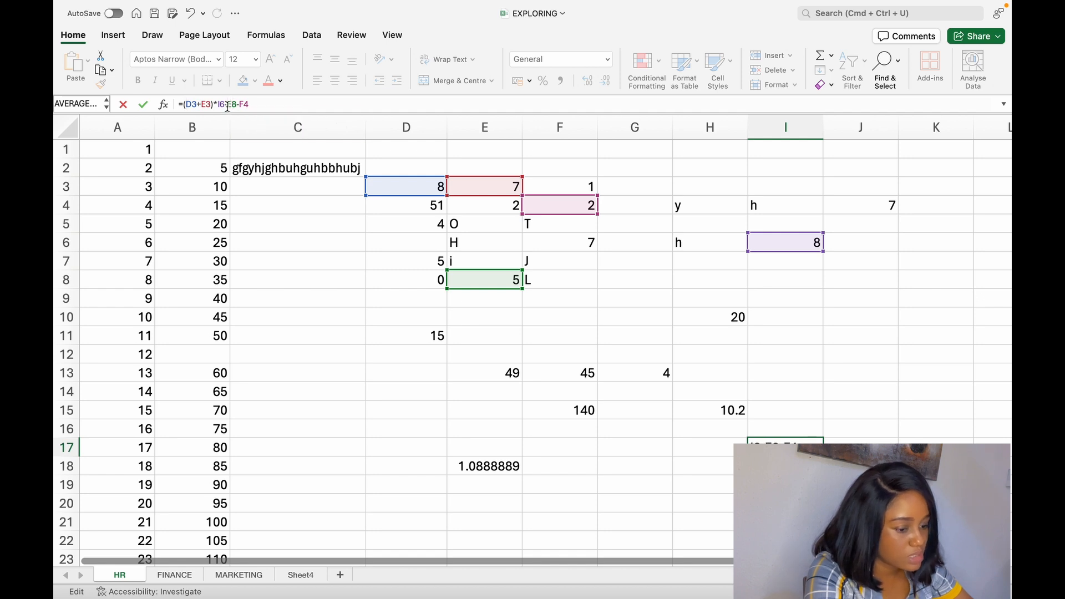
{"action": "left_click", "coordinate": [227, 105]}
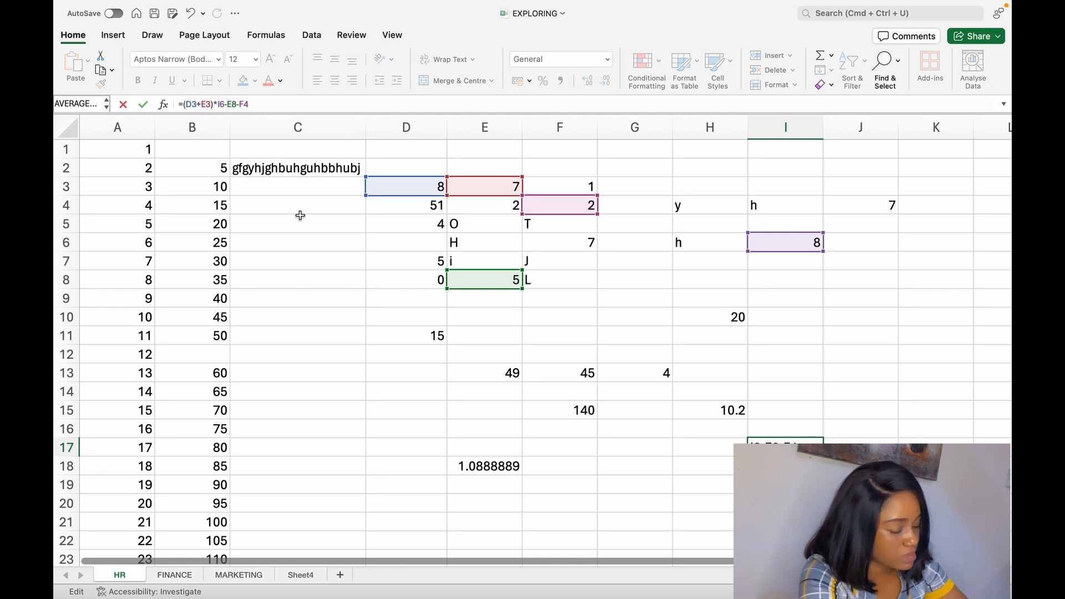
{"action": "type", "text": "("}
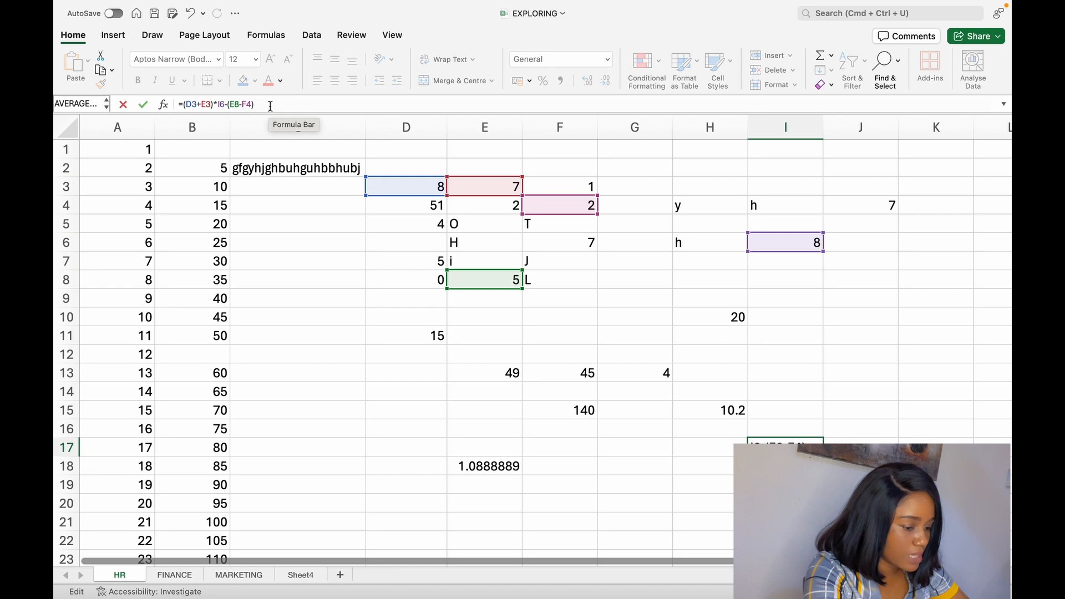
{"action": "key", "text": "Return"}
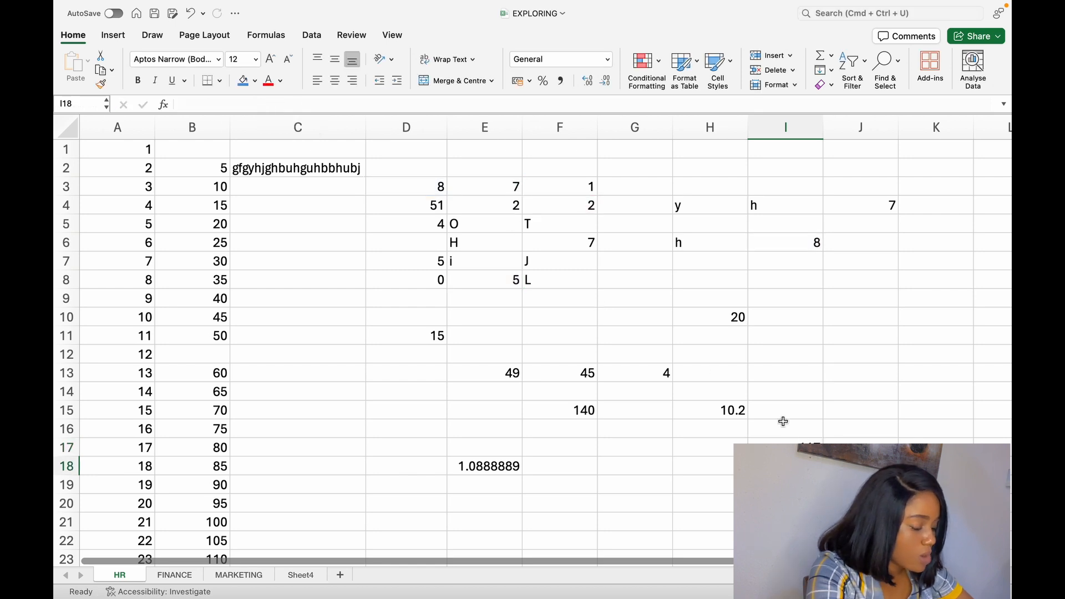
Review the I17 formula against its source cells, tracing reference E8 through column E and row 8 and checking I6.
{"action": "left_click", "coordinate": [785, 440]}
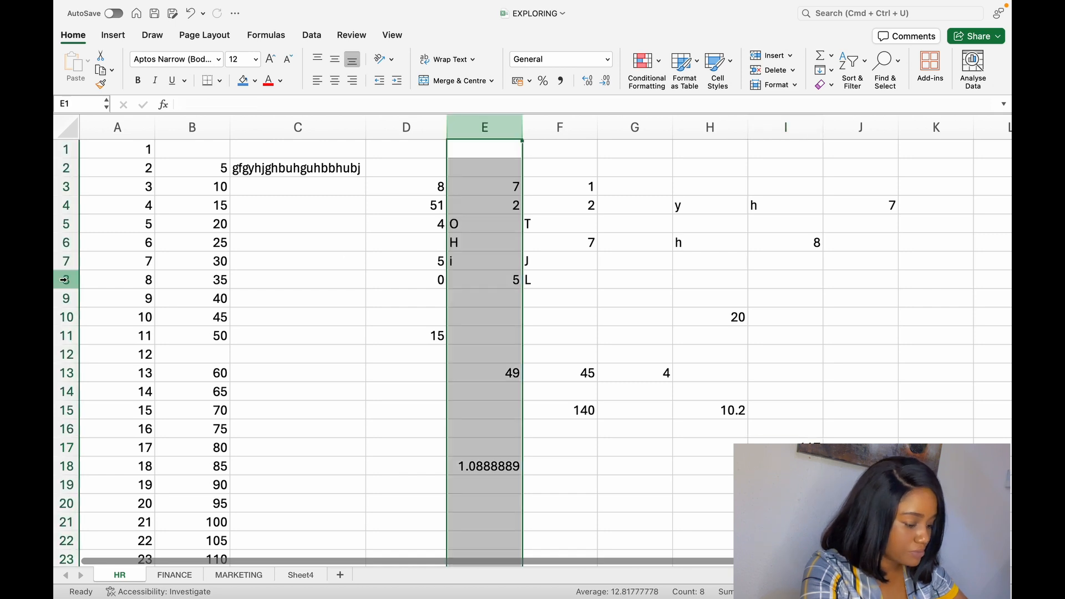
{"action": "left_click", "coordinate": [66, 280]}
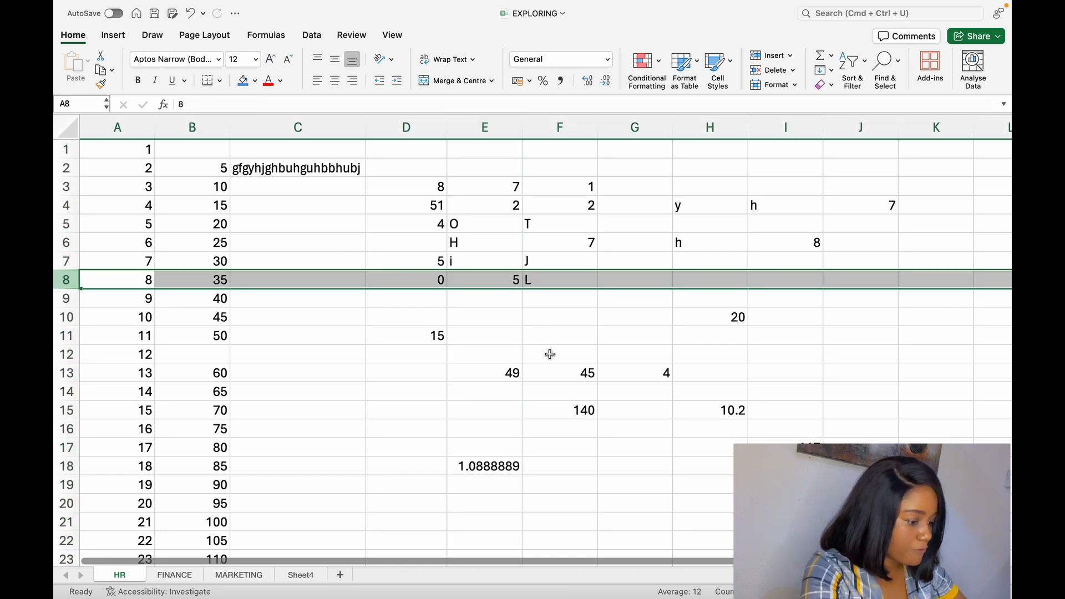
{"action": "left_click", "coordinate": [512, 284]}
{"action": "left_click", "coordinate": [776, 449]}
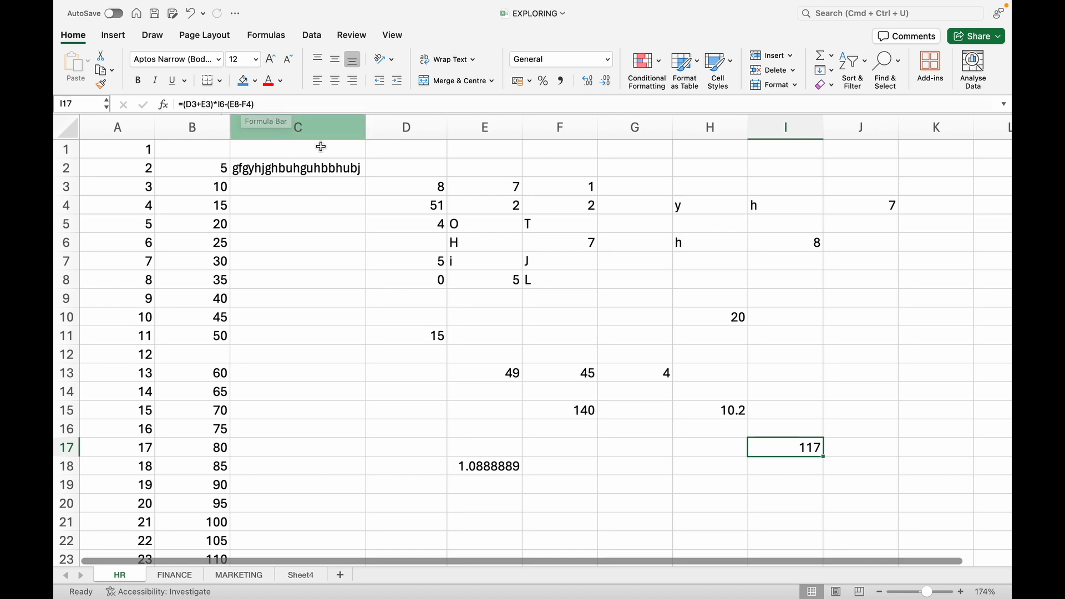
{"action": "left_click", "coordinate": [798, 245]}
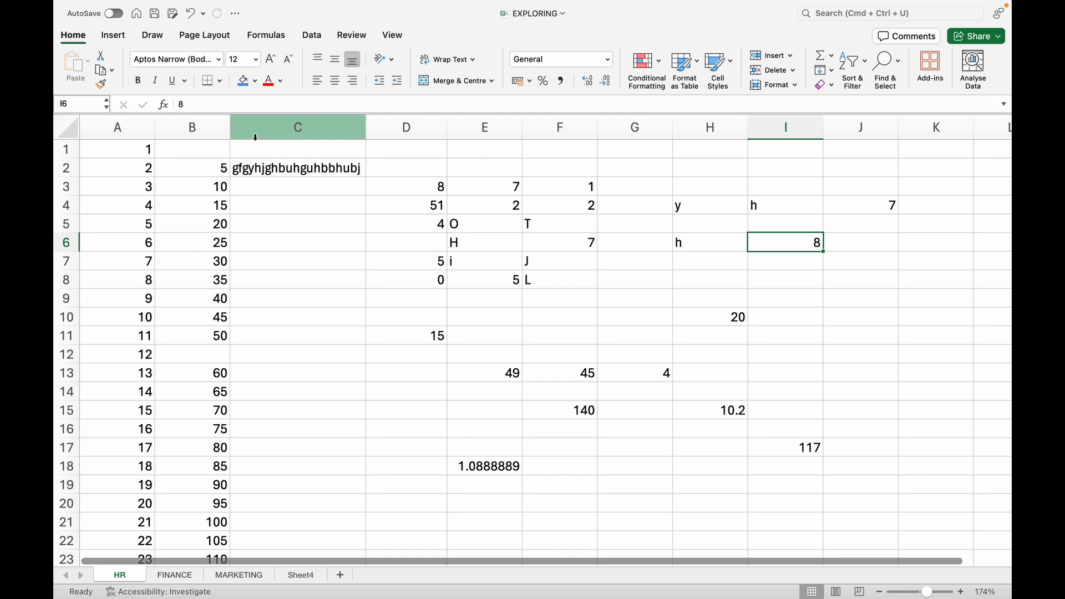
{"action": "left_click", "coordinate": [797, 453]}
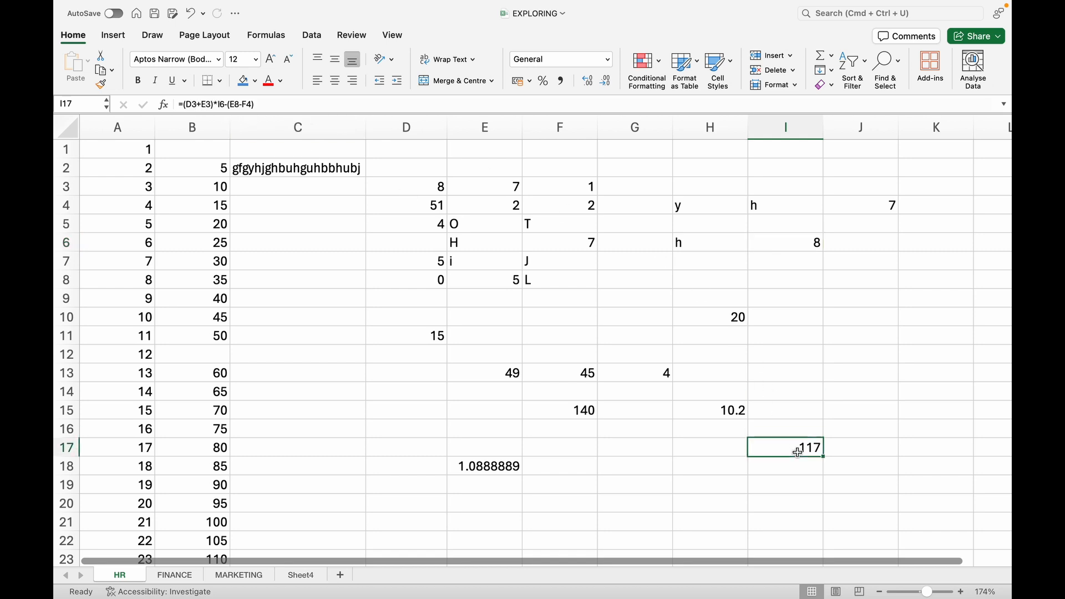
Enter the check calculation =15*8-3 with plain numbers in cell I20 and review it.
{"action": "left_click", "coordinate": [789, 503]}
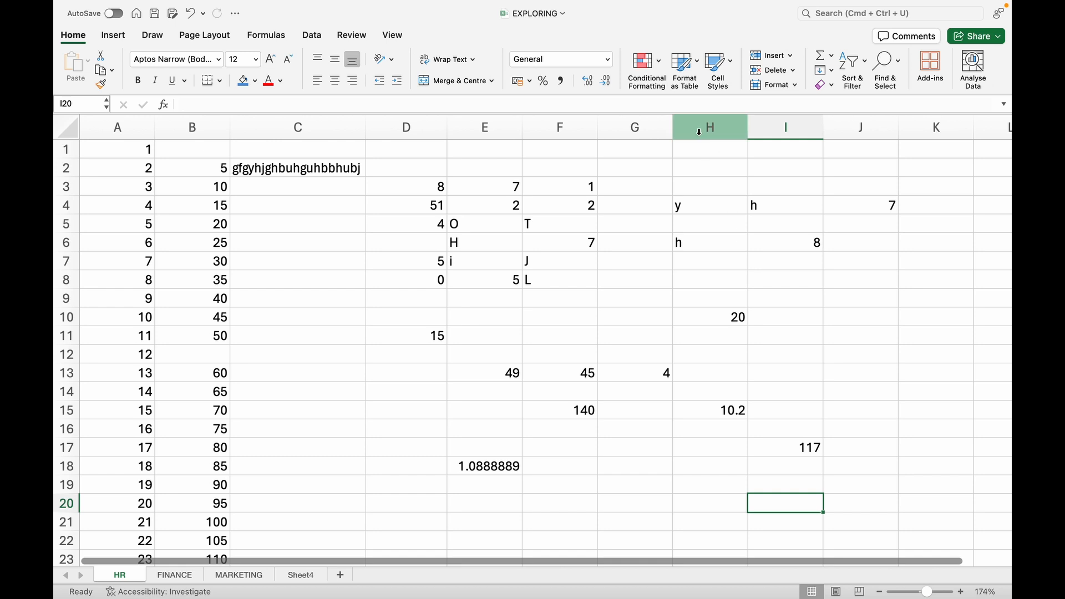
{"action": "left_click", "coordinate": [685, 105]}
{"action": "type", "text": "="}
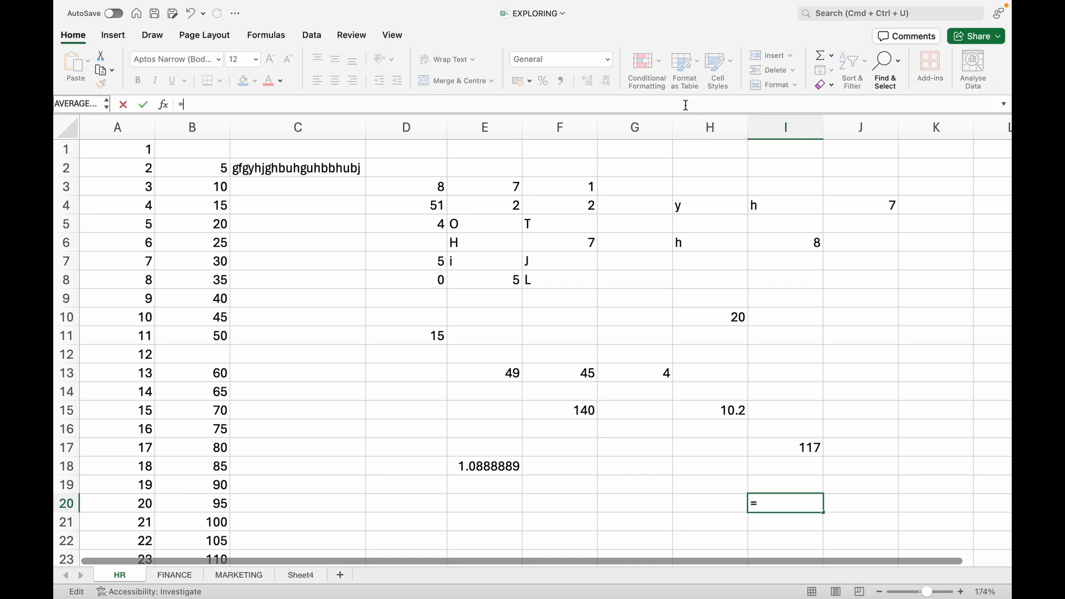
{"action": "type", "text": "15*8-3"}
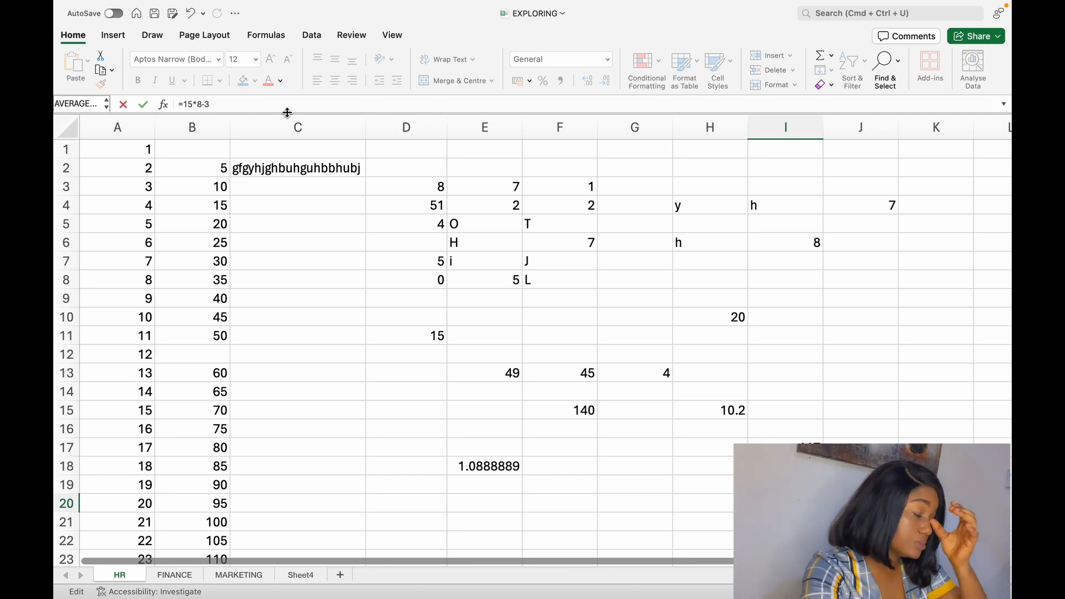
{"action": "key", "text": "Return"}
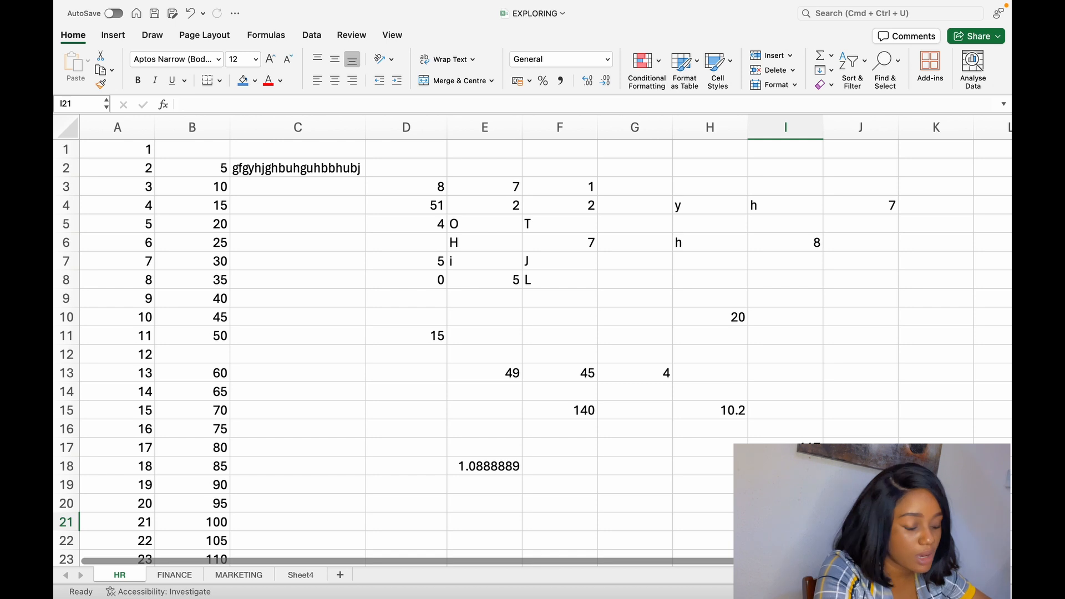
{"action": "left_click", "coordinate": [786, 504]}
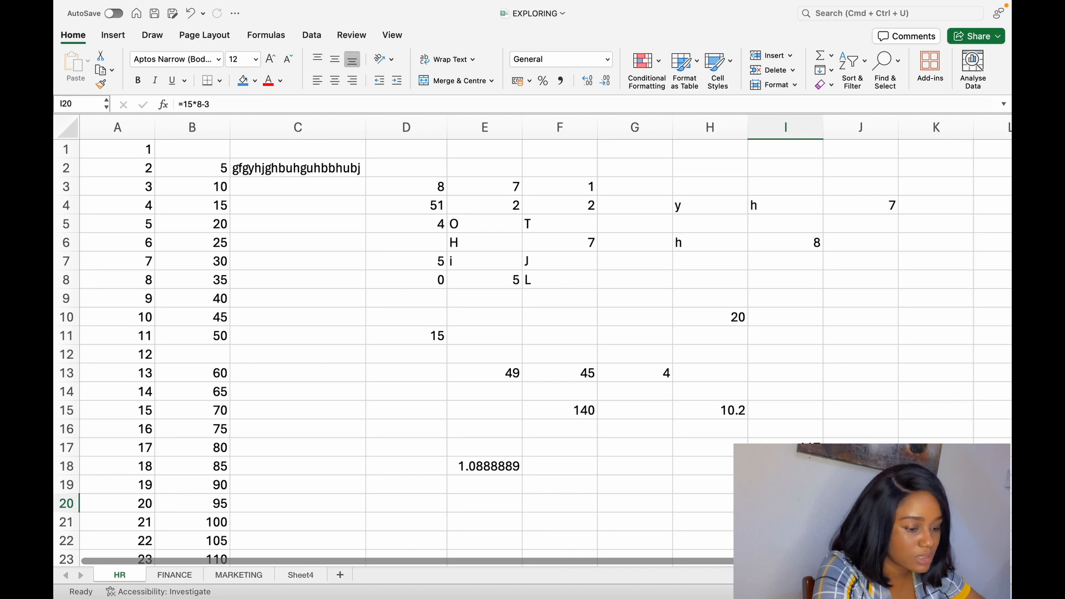
Copy the full formula text =(D3+E3)*I6-(E8-F4) from cell I17 and leave that cell's editing mode.
{"action": "left_click", "coordinate": [811, 442]}
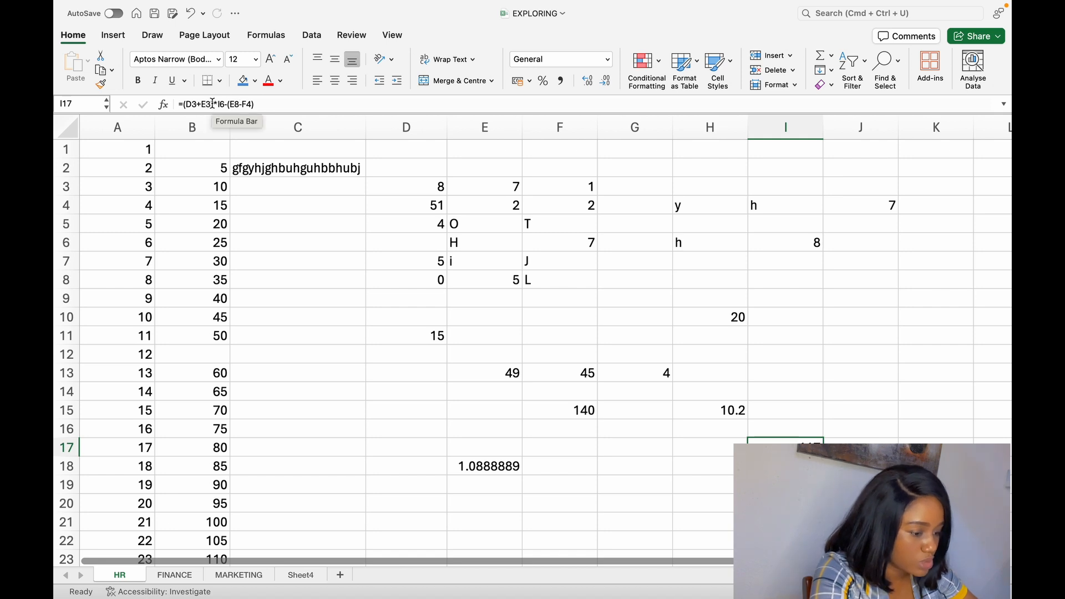
{"action": "left_click_drag", "start_coordinate": [261, 104], "coordinate": [172, 95]}
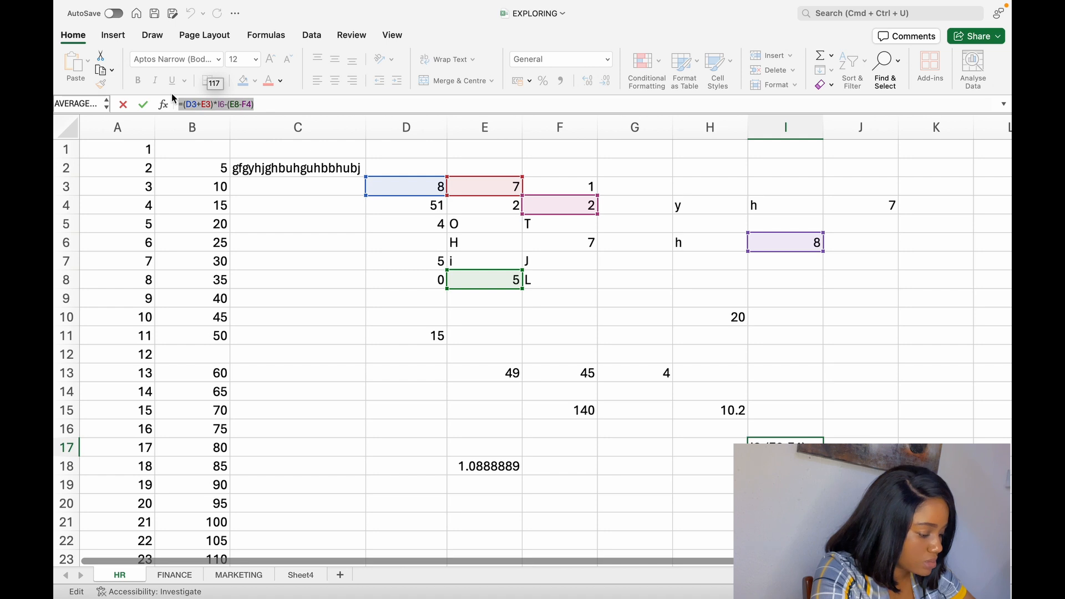
{"action": "key", "text": "super+c"}
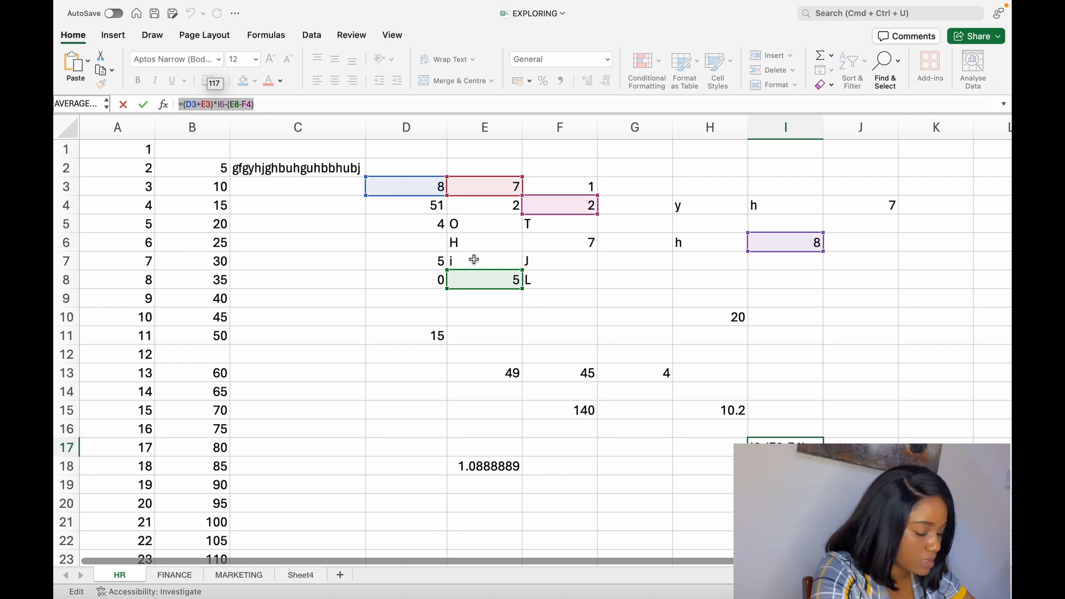
{"action": "left_click", "coordinate": [408, 99]}
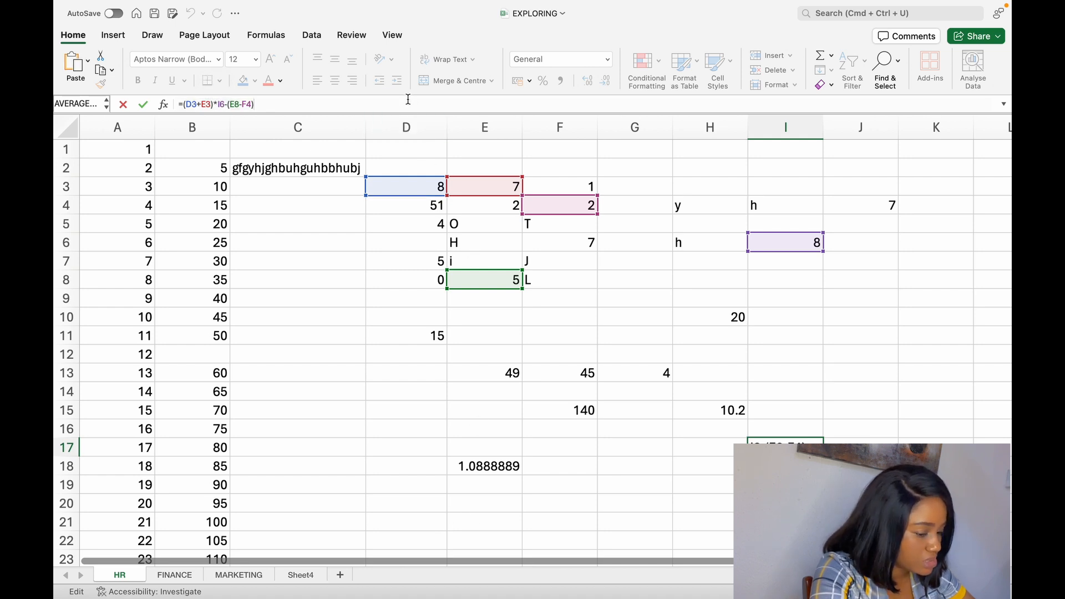
{"action": "key", "text": "Return"}
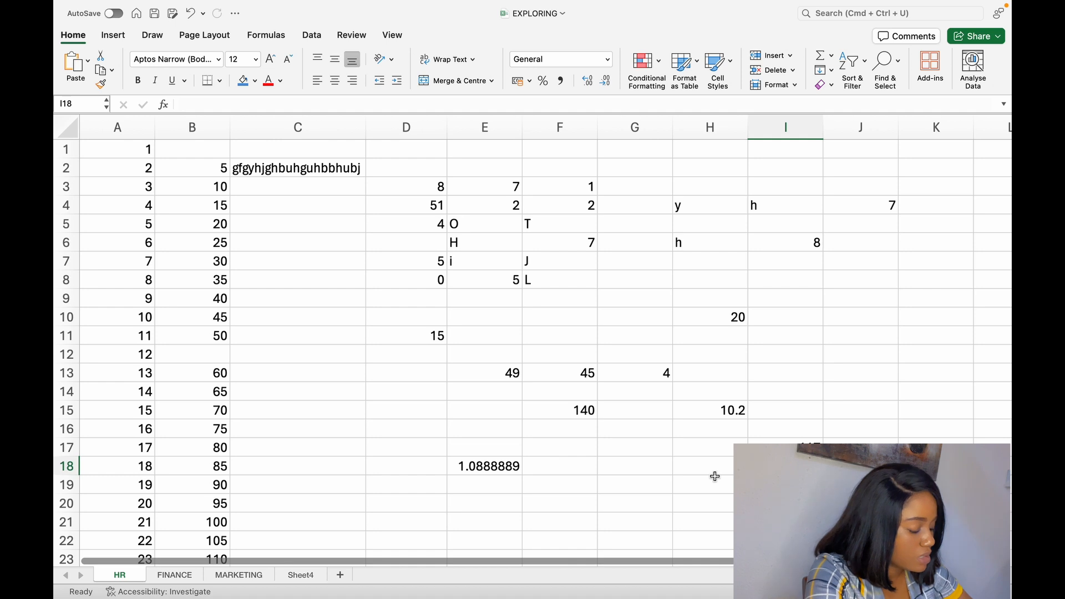
Start a formula in cell H18 with an equals sign and paste the copied formula text =(D3+E3)*I6-(E8-F4) after it.
{"action": "left_click", "coordinate": [708, 469]}
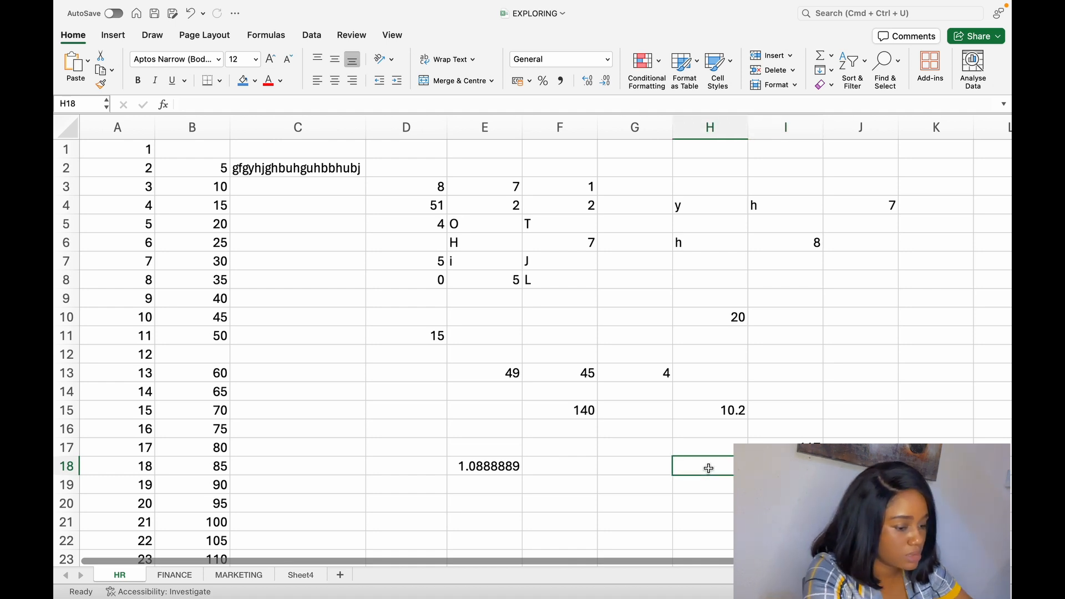
{"action": "left_click", "coordinate": [407, 107]}
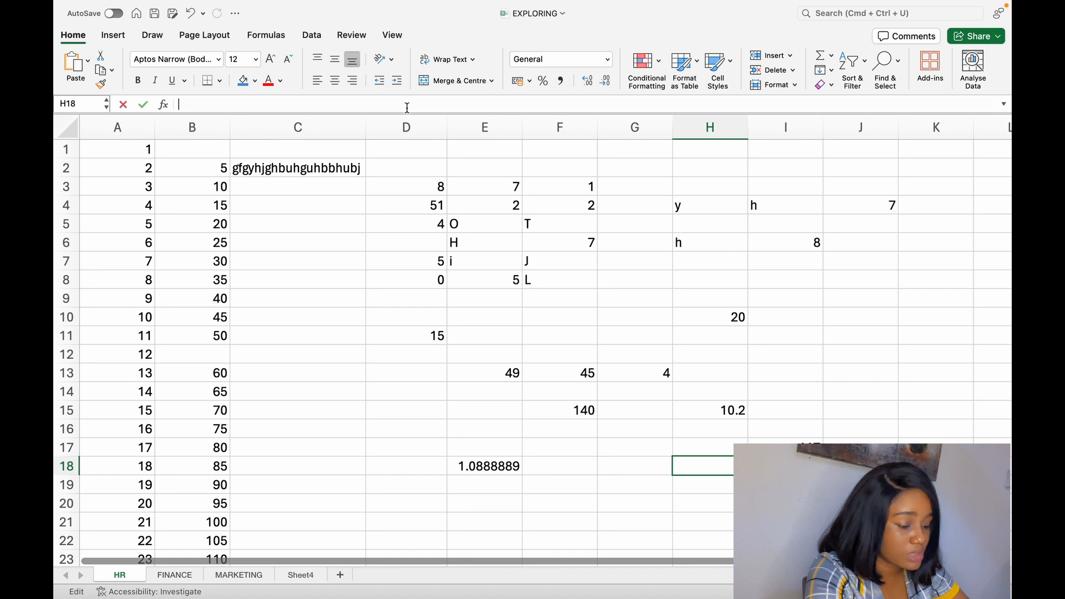
{"action": "type", "text": "="}
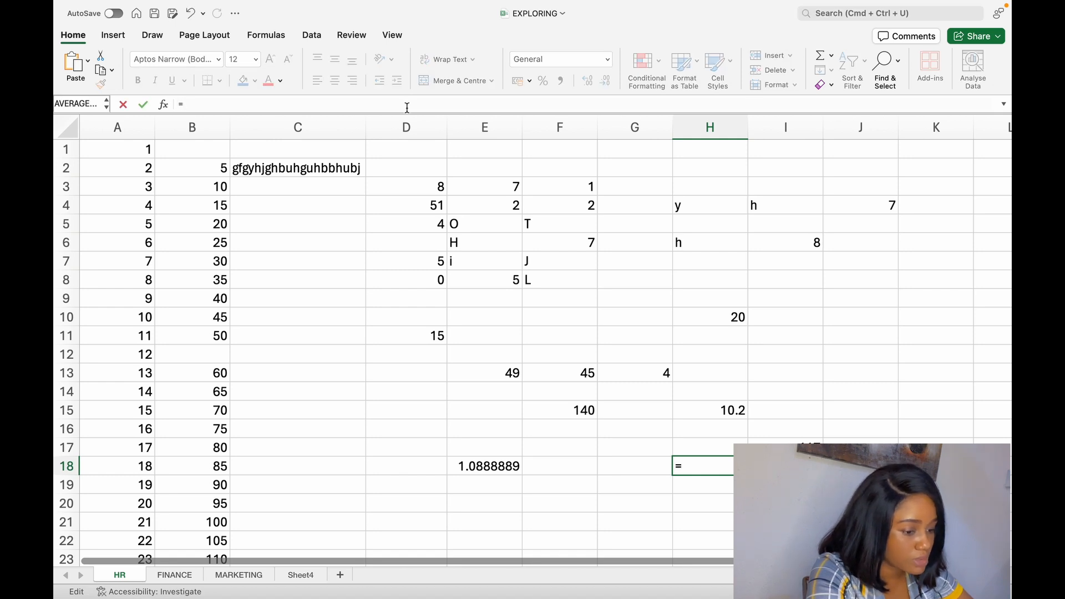
{"action": "key", "text": "super+v"}
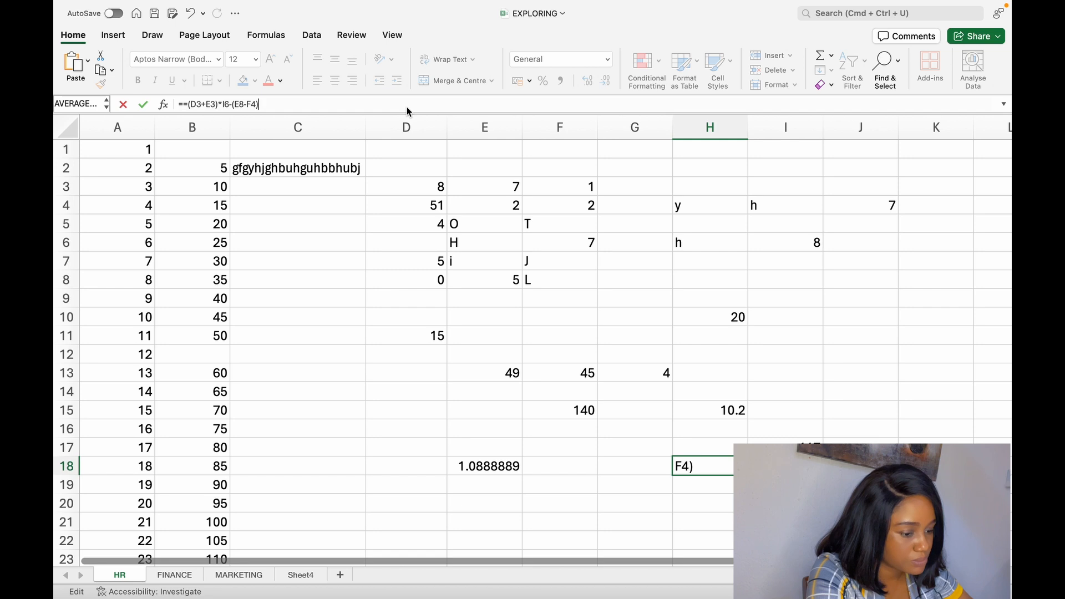
Remove all parentheses and the duplicate equals sign from the H18 formula and commit it as =D3+E3*I6-E8-F4.
{"action": "key", "text": "BackSpace"}
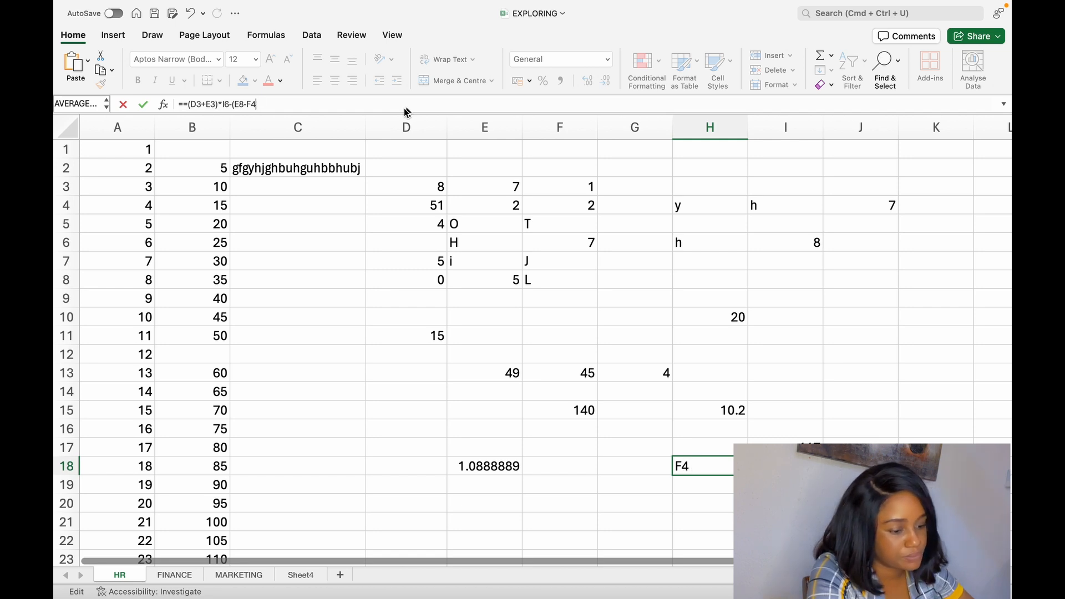
{"action": "left_click", "coordinate": [239, 103]}
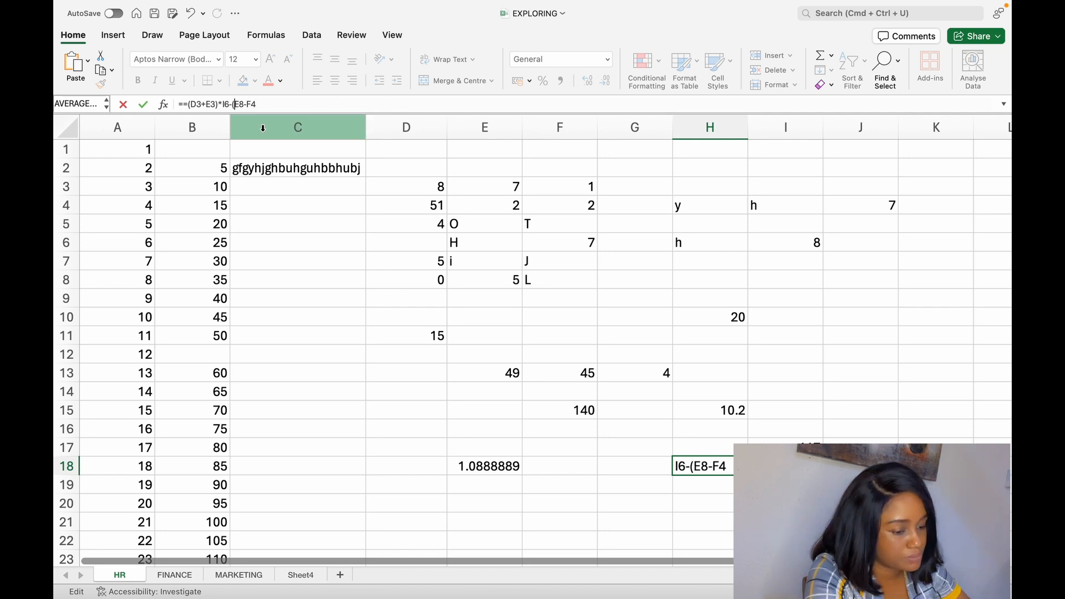
{"action": "key", "text": "BackSpace"}
{"action": "left_click", "coordinate": [218, 104]}
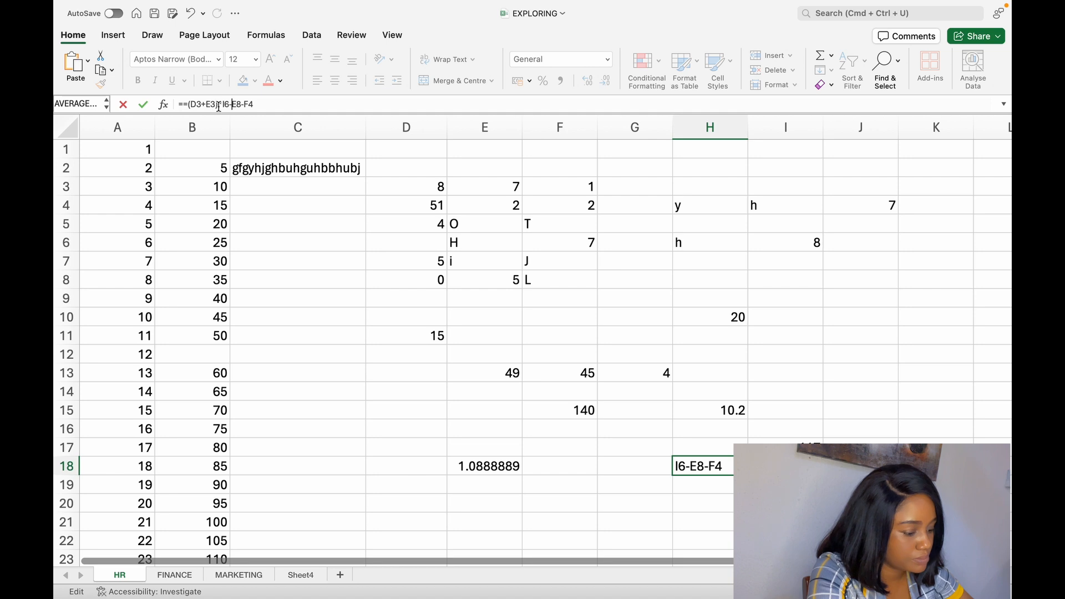
{"action": "key", "text": "BackSpace"}
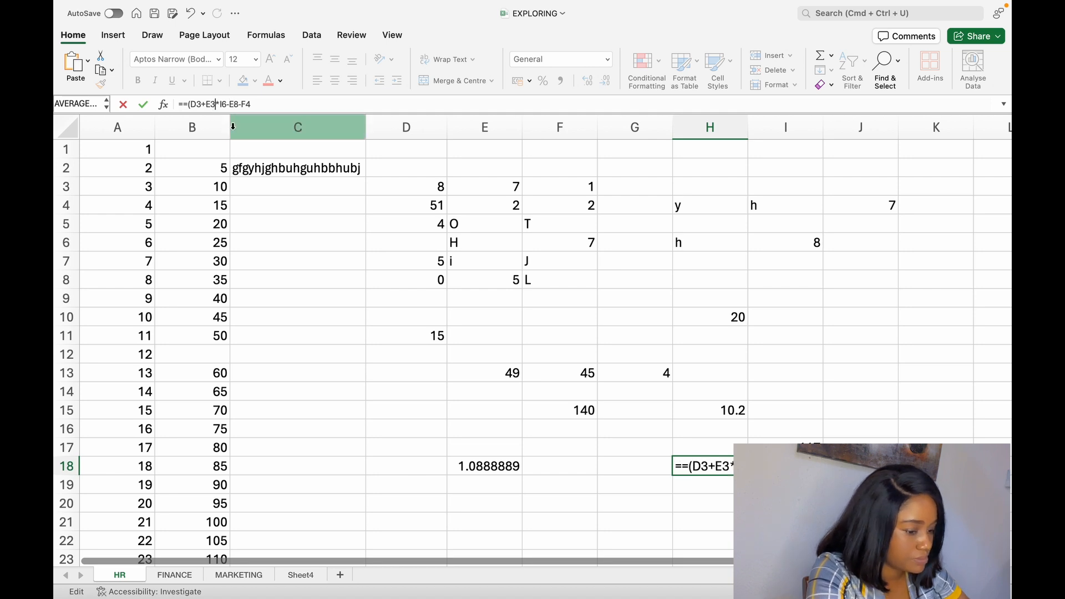
{"action": "left_click", "coordinate": [192, 104]}
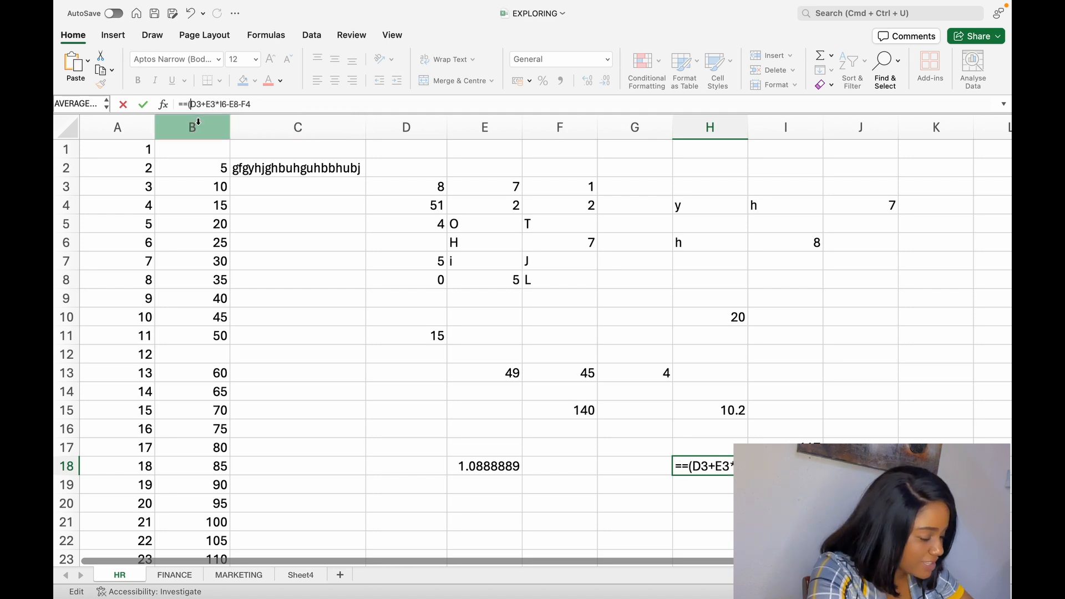
{"action": "key", "text": "BackSpace"}
{"action": "key", "text": "BackSpace"}
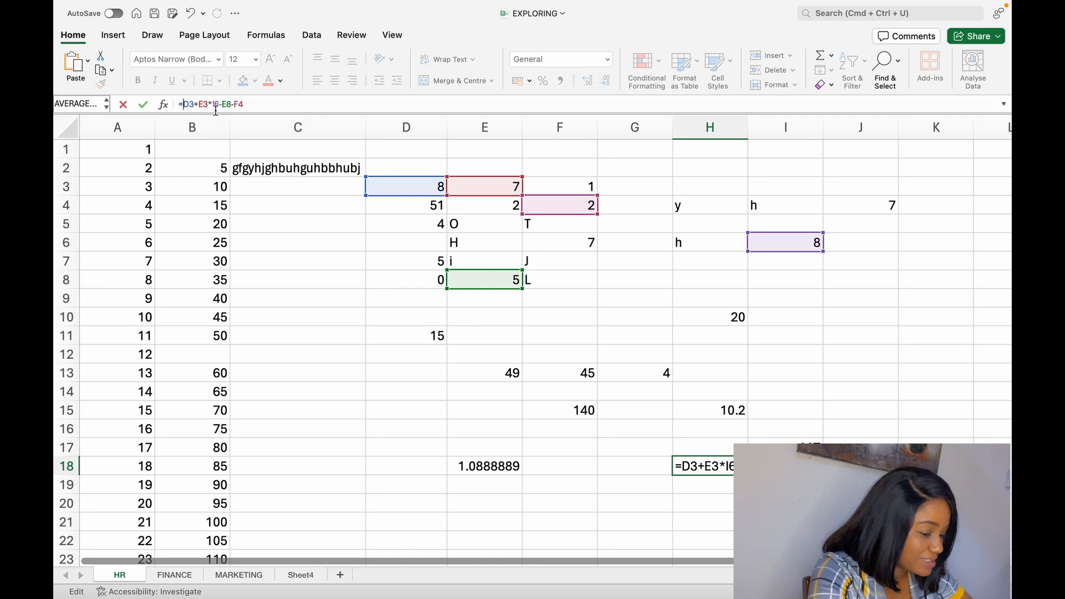
{"action": "left_click", "coordinate": [250, 104]}
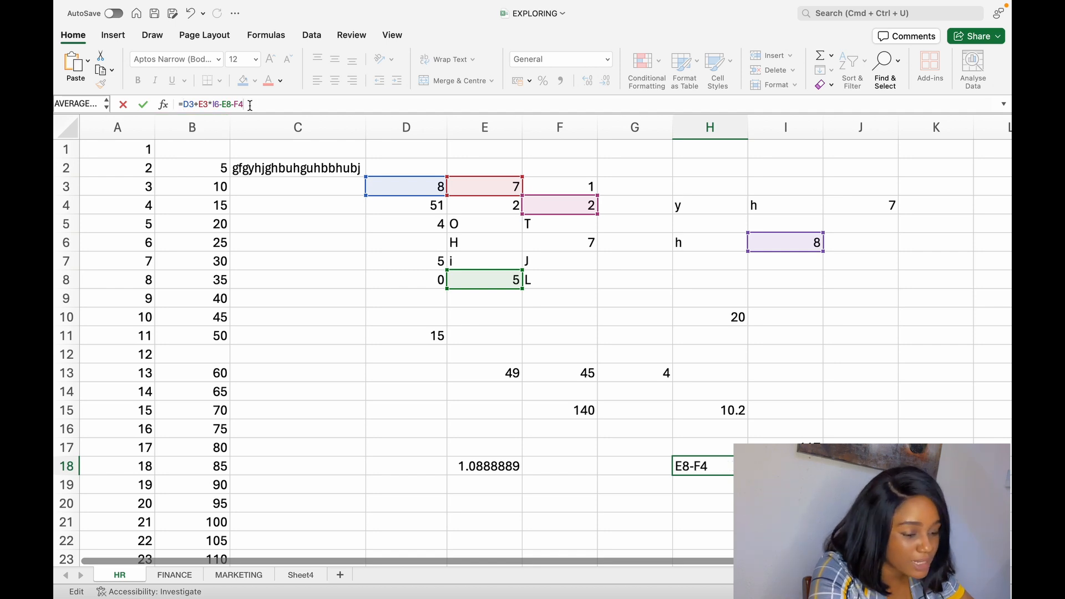
{"action": "key", "text": "Return"}
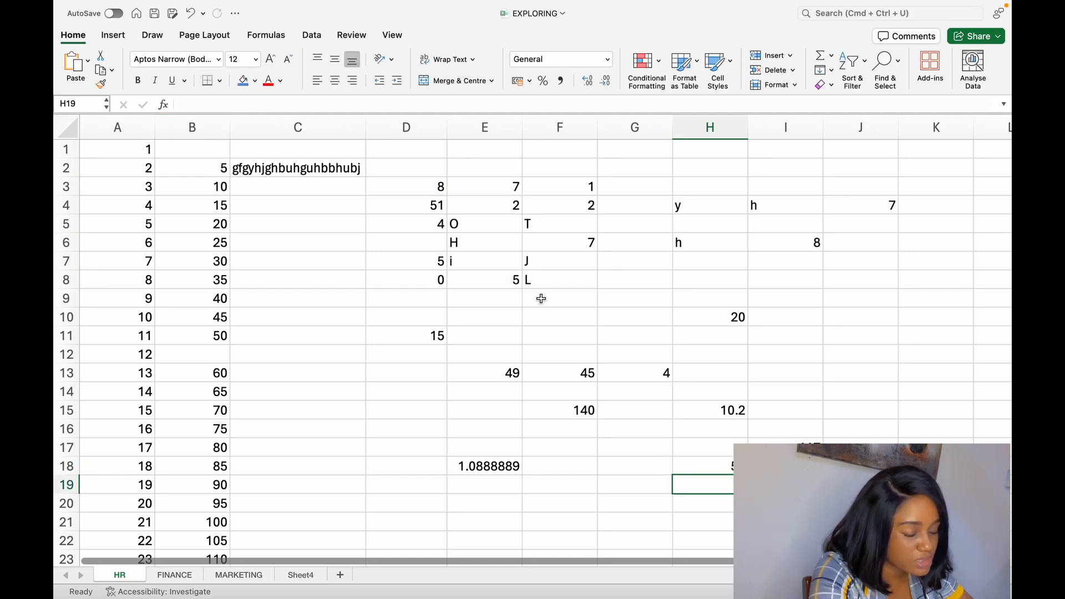
Review the parenthesis-free formula in H18 and its result against source cells such as F4.
{"action": "key", "text": "Up"}
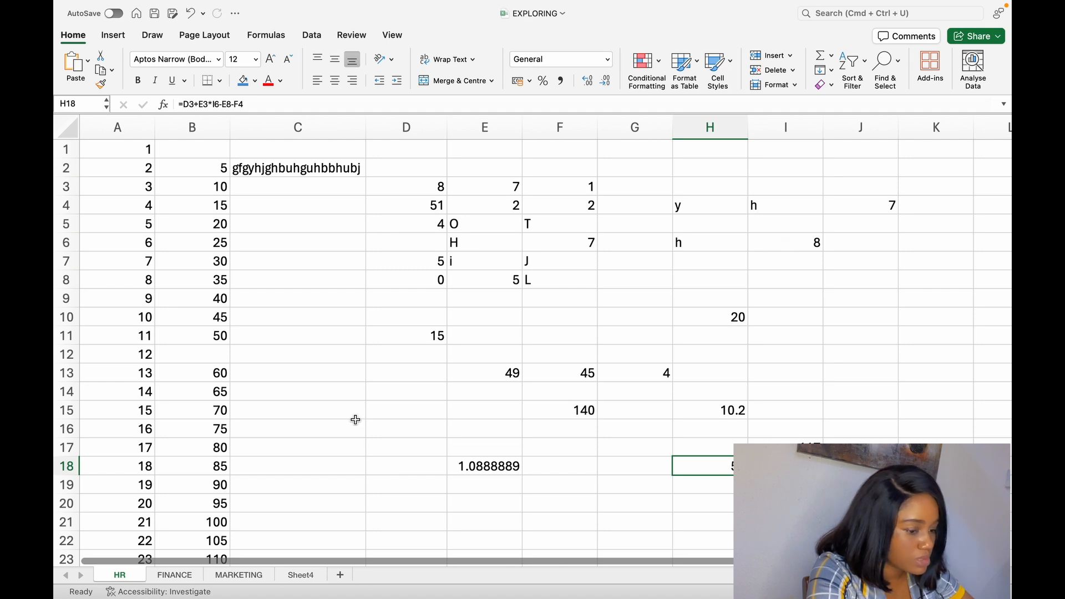
{"action": "left_click", "coordinate": [388, 520]}
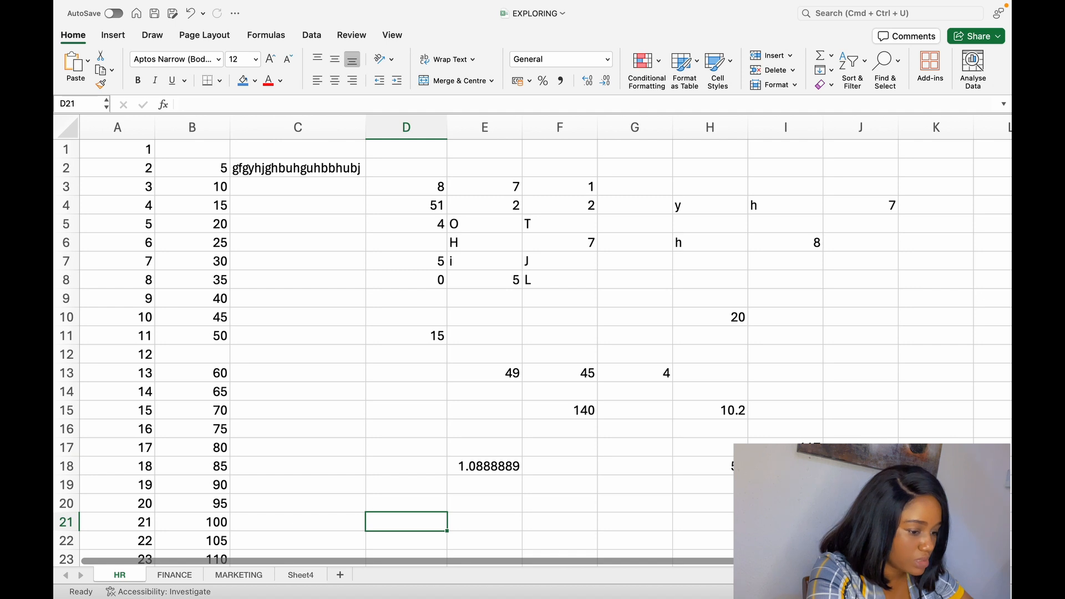
{"action": "left_click", "coordinate": [729, 466]}
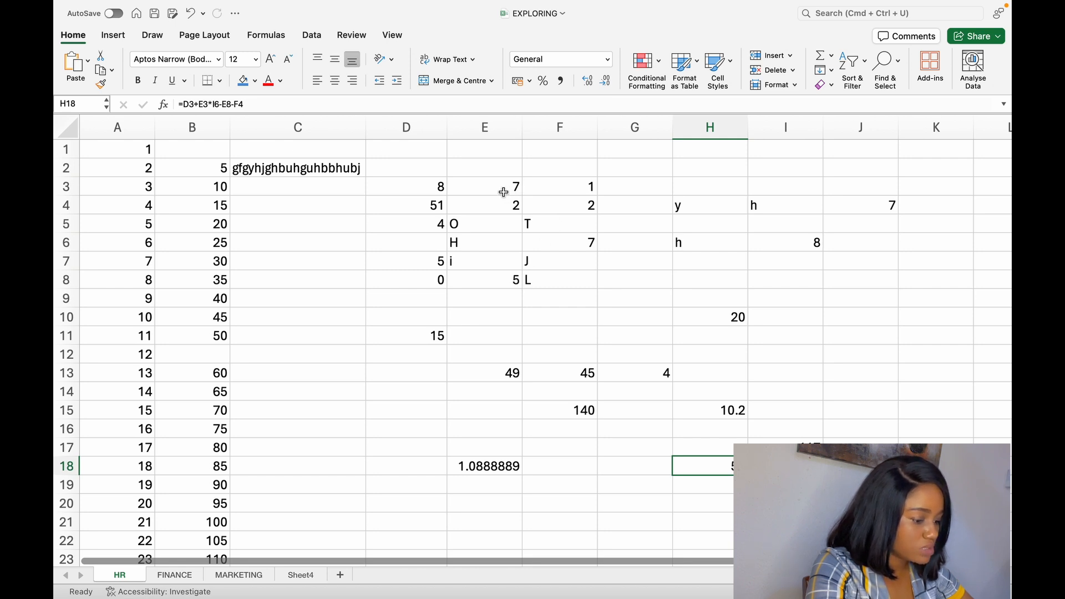
{"action": "left_click", "coordinate": [591, 206]}
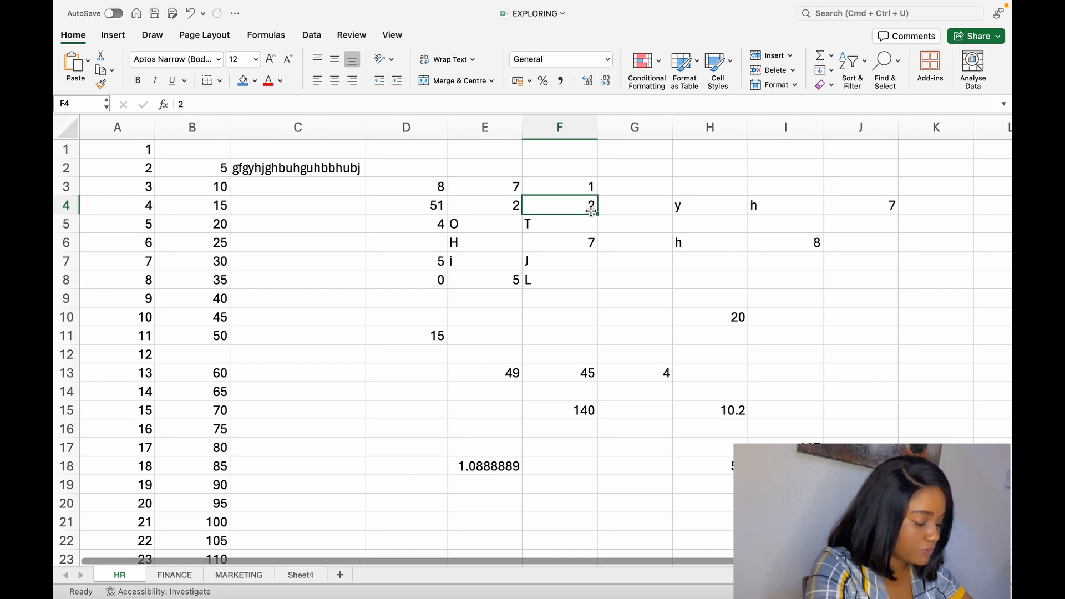
{"action": "left_click", "coordinate": [730, 471]}
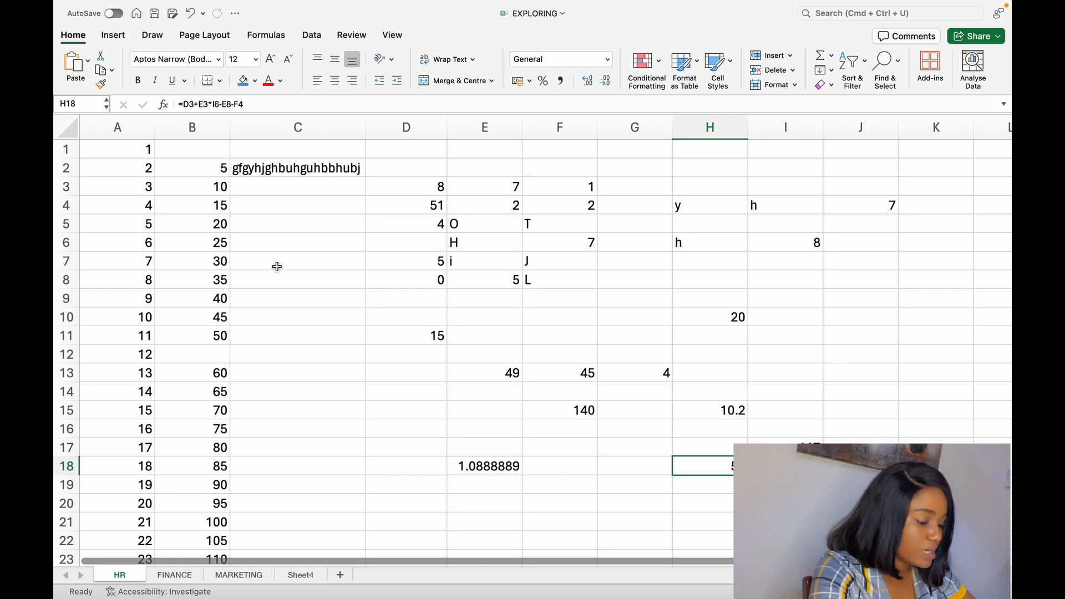
Enter a formula in cell D14 that multiplies cell D4 by the plain number 8, =D4*8, and review it.
{"action": "left_click", "coordinate": [397, 417]}
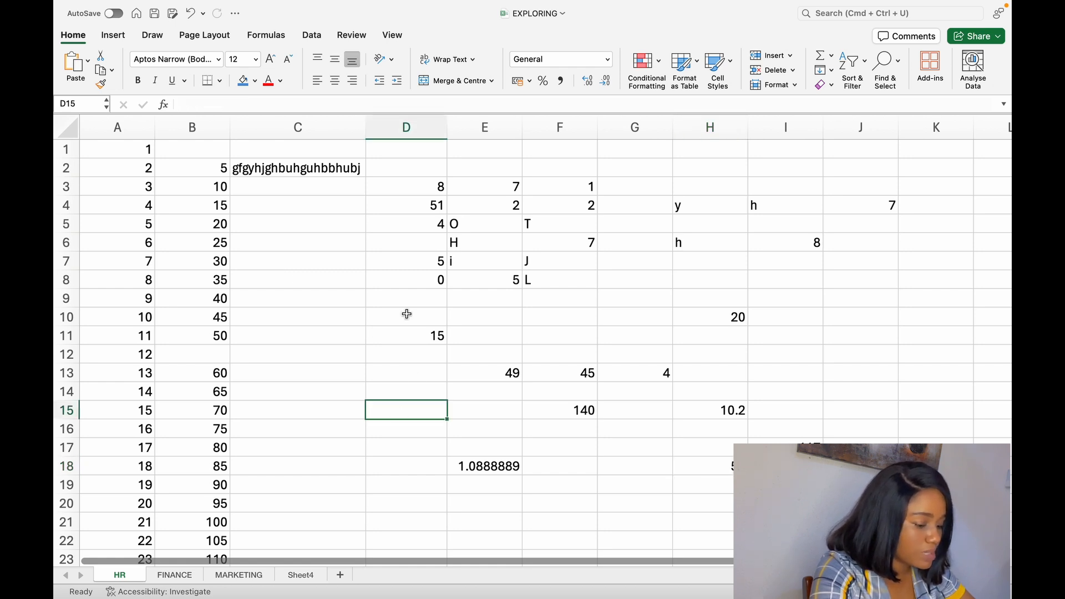
{"action": "left_click", "coordinate": [429, 209]}
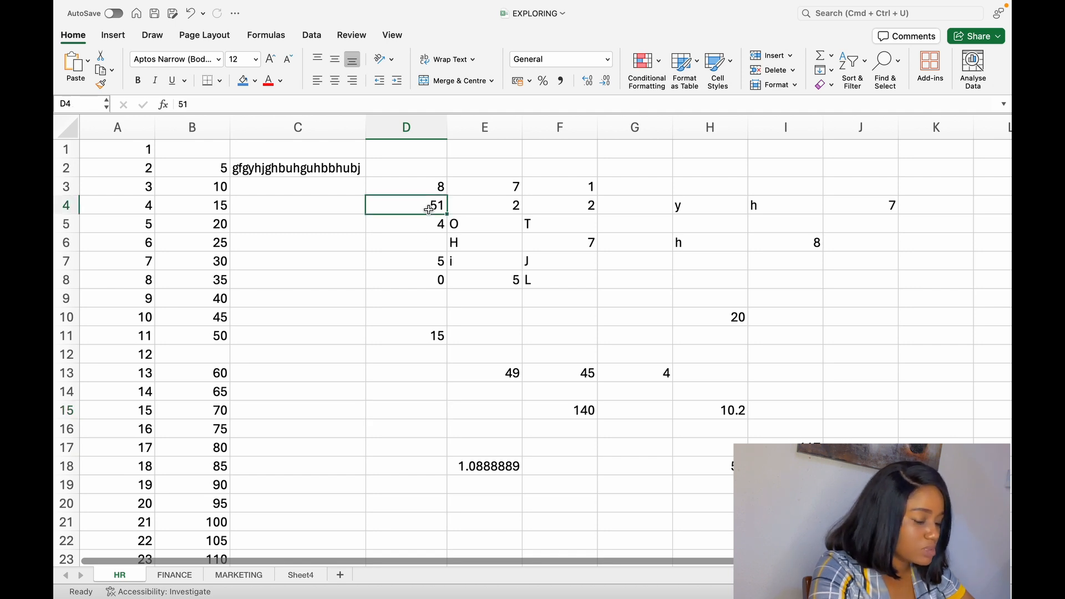
{"action": "left_click", "coordinate": [426, 388]}
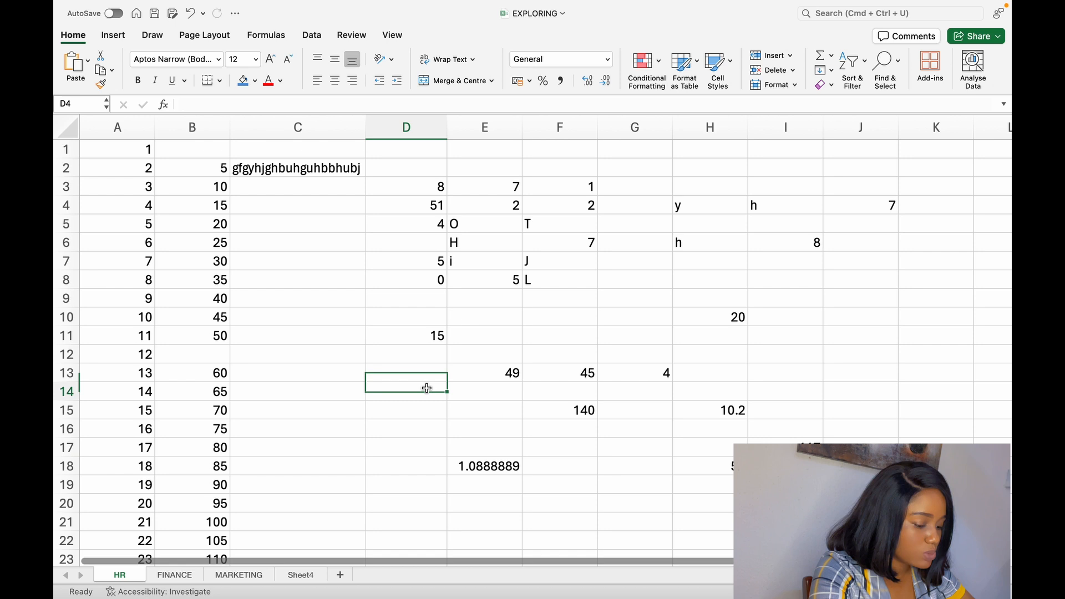
{"action": "left_click", "coordinate": [327, 104]}
{"action": "type", "text": "="}
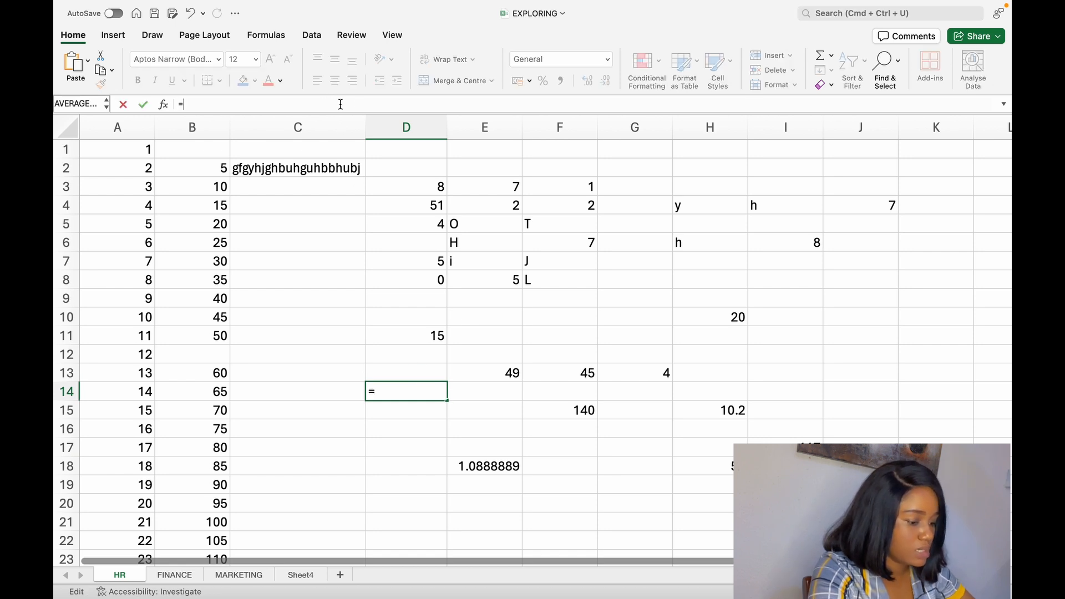
{"action": "left_click", "coordinate": [428, 206]}
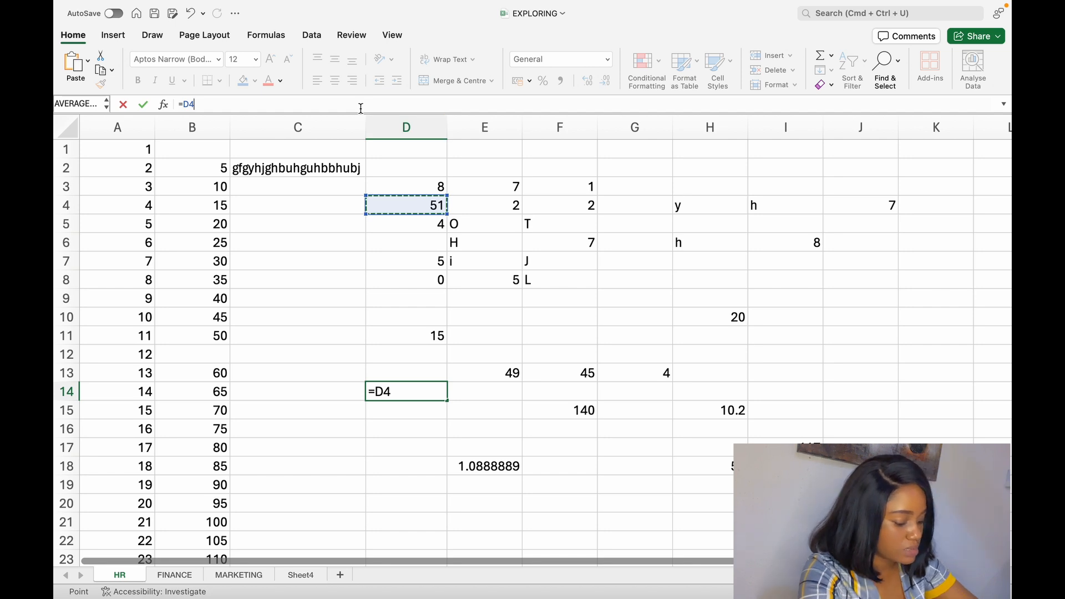
{"action": "type", "text": "*8"}
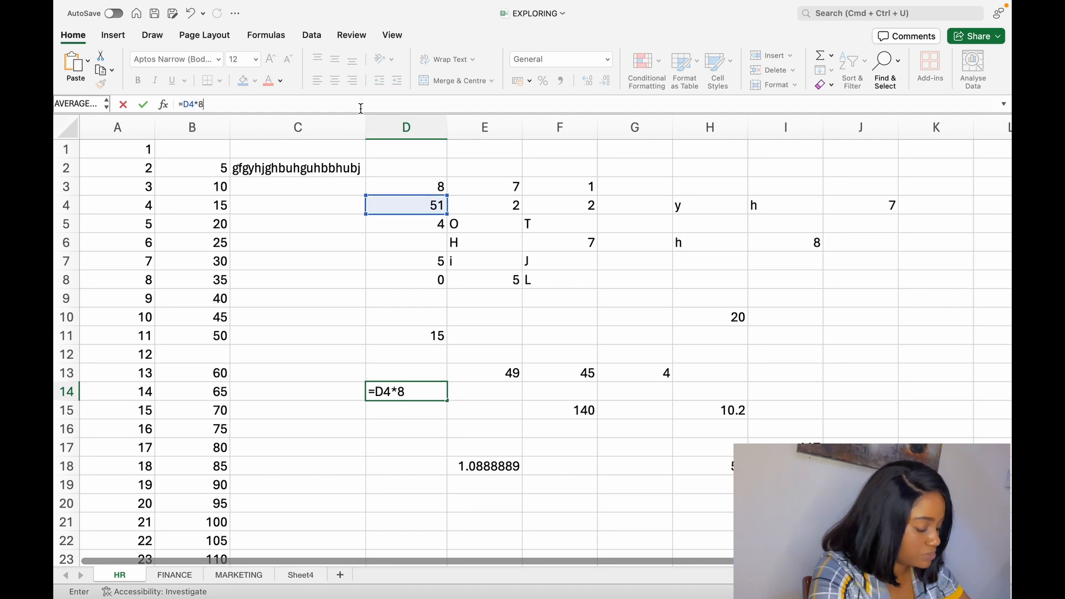
{"action": "key", "text": "Return"}
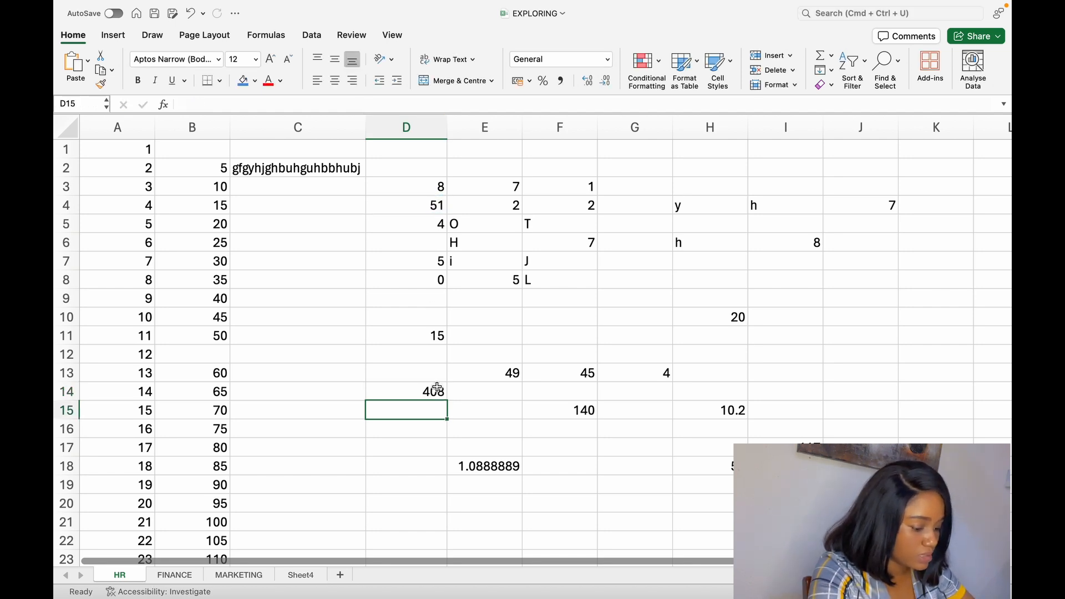
{"action": "left_click", "coordinate": [437, 390]}
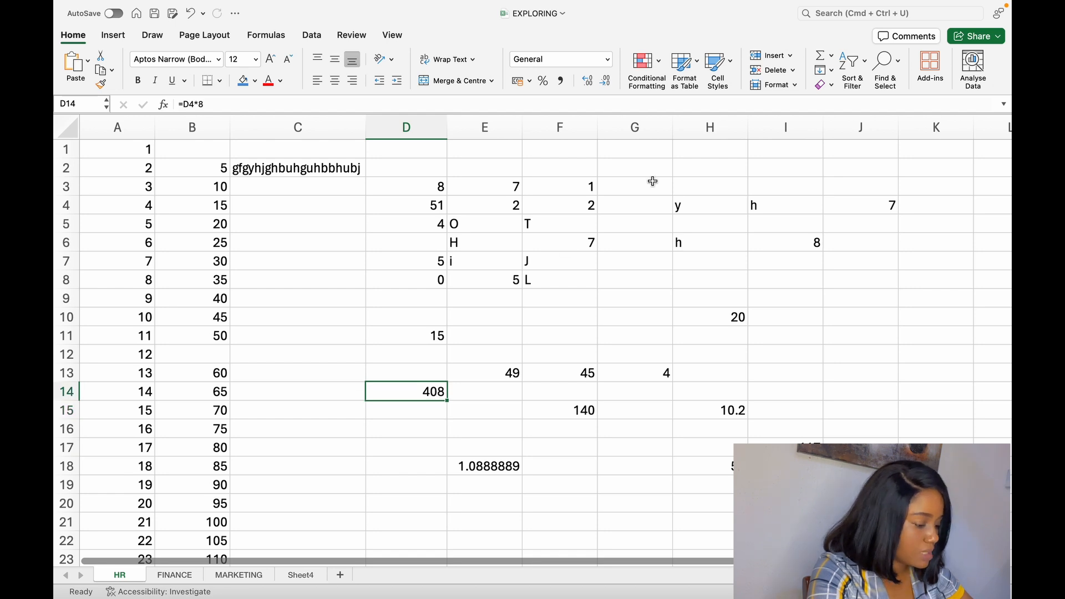
Enter a formula in cell J12 that divides cell J4 by the plain number 3, =J4/3, and review it.
{"action": "left_click", "coordinate": [881, 207]}
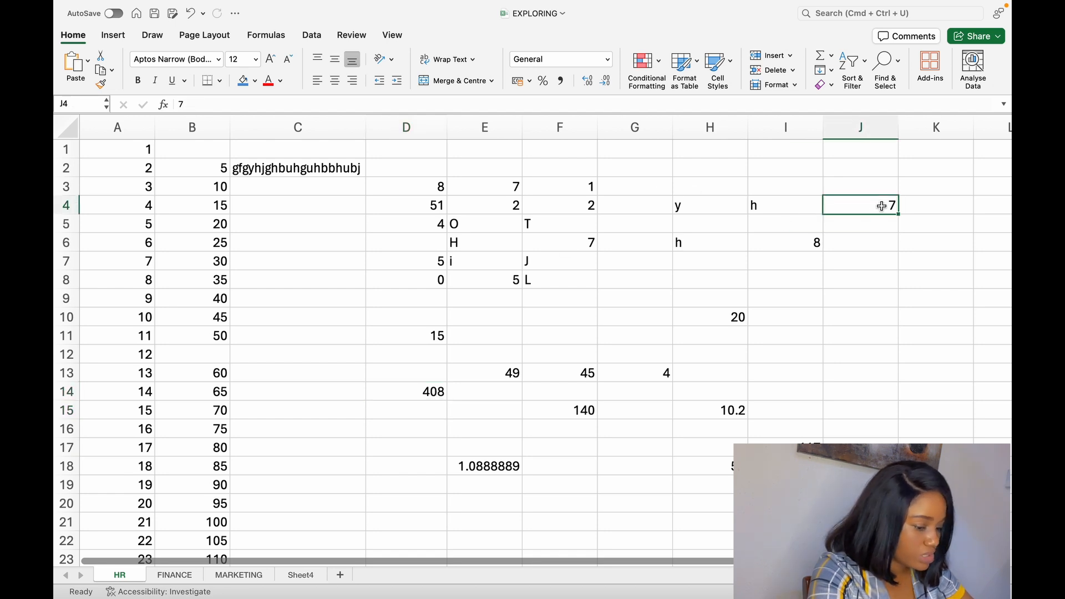
{"action": "left_click", "coordinate": [882, 357]}
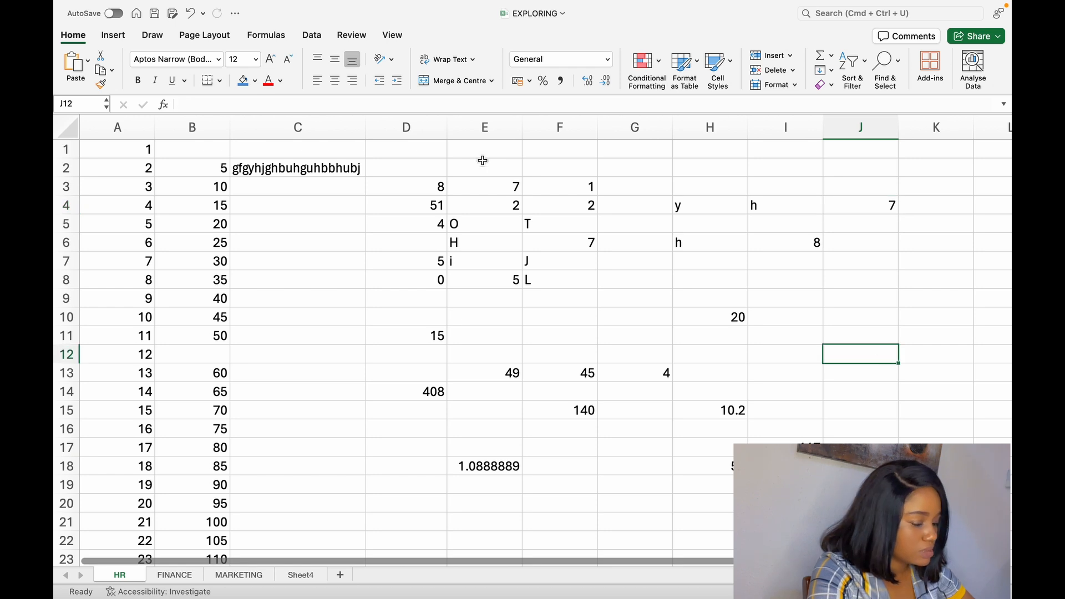
{"action": "left_click", "coordinate": [208, 106]}
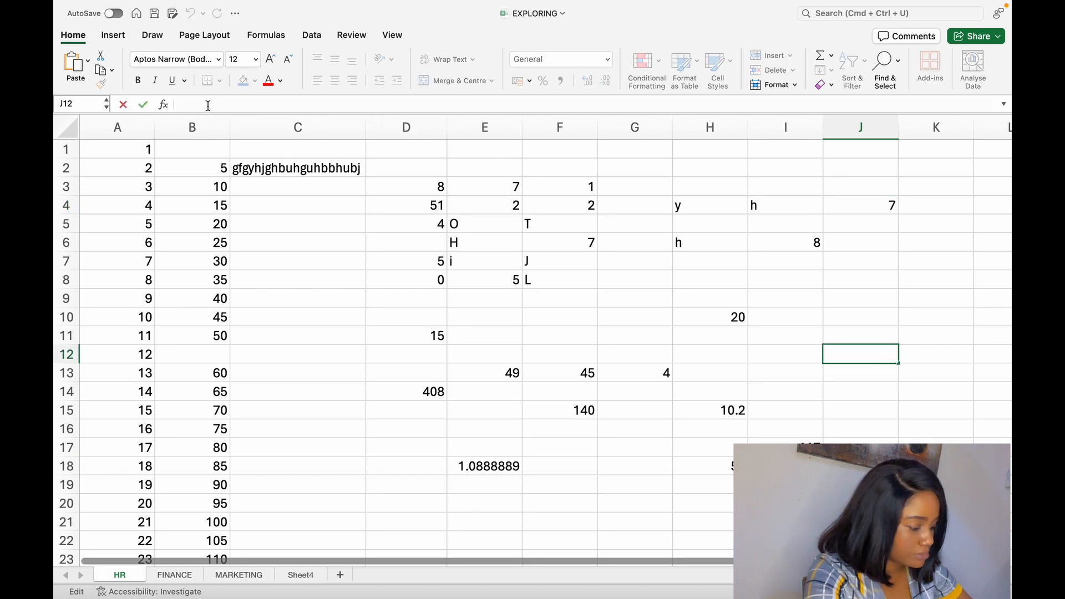
{"action": "type", "text": "="}
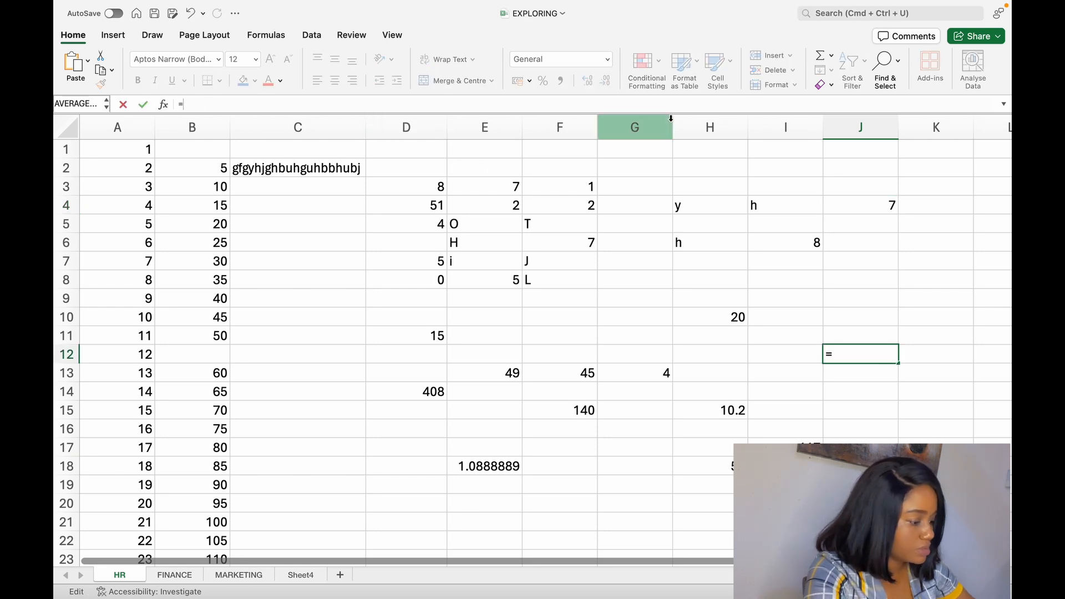
{"action": "left_click", "coordinate": [890, 204]}
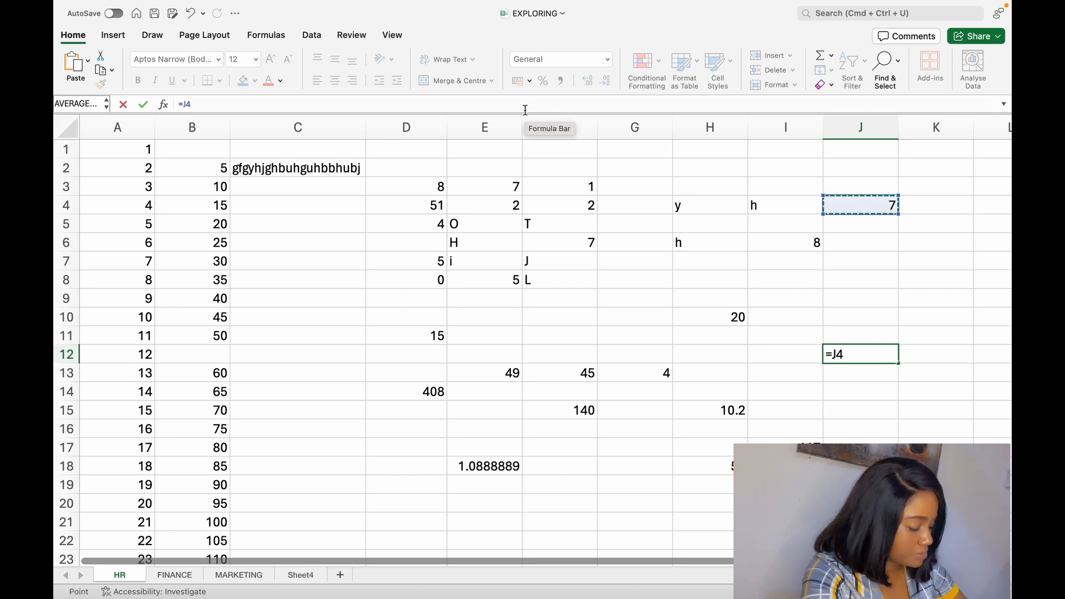
{"action": "type", "text": "/3"}
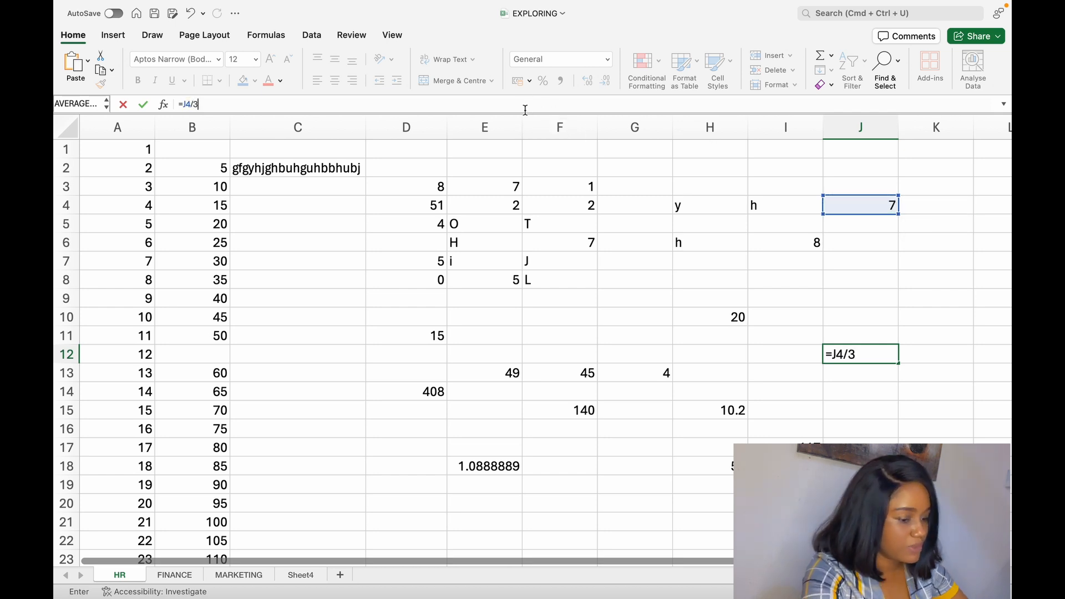
{"action": "key", "text": "Return"}
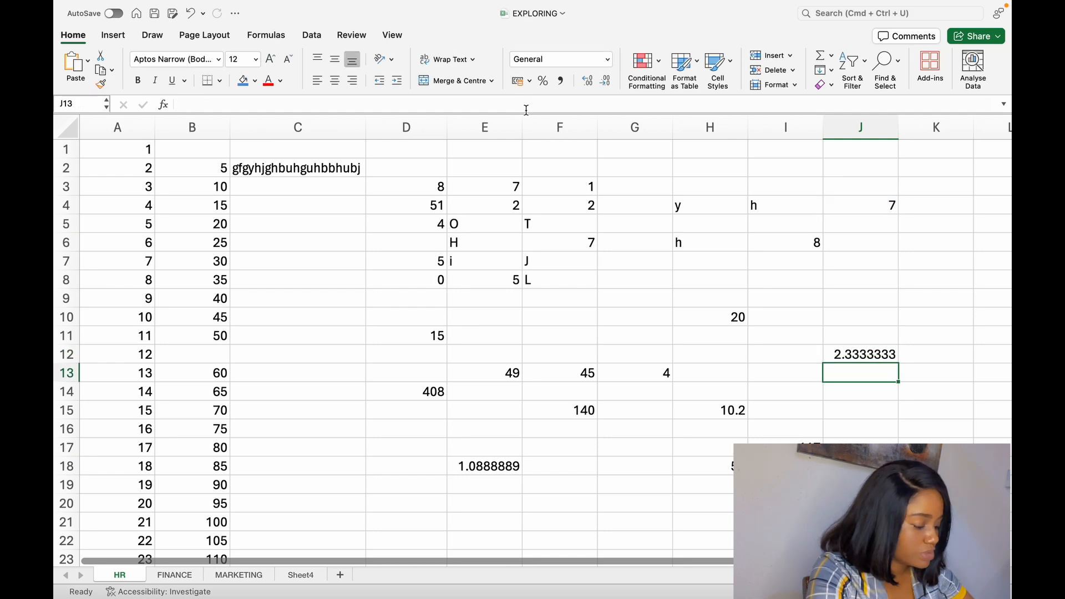
{"action": "left_click", "coordinate": [853, 355]}
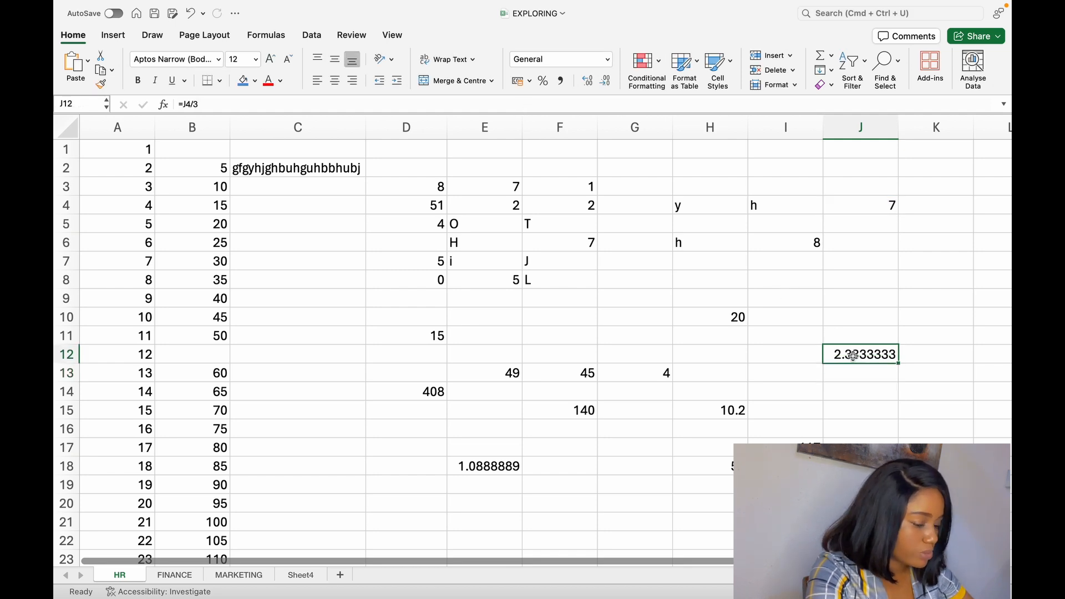
{"action": "left_click", "coordinate": [877, 414]}
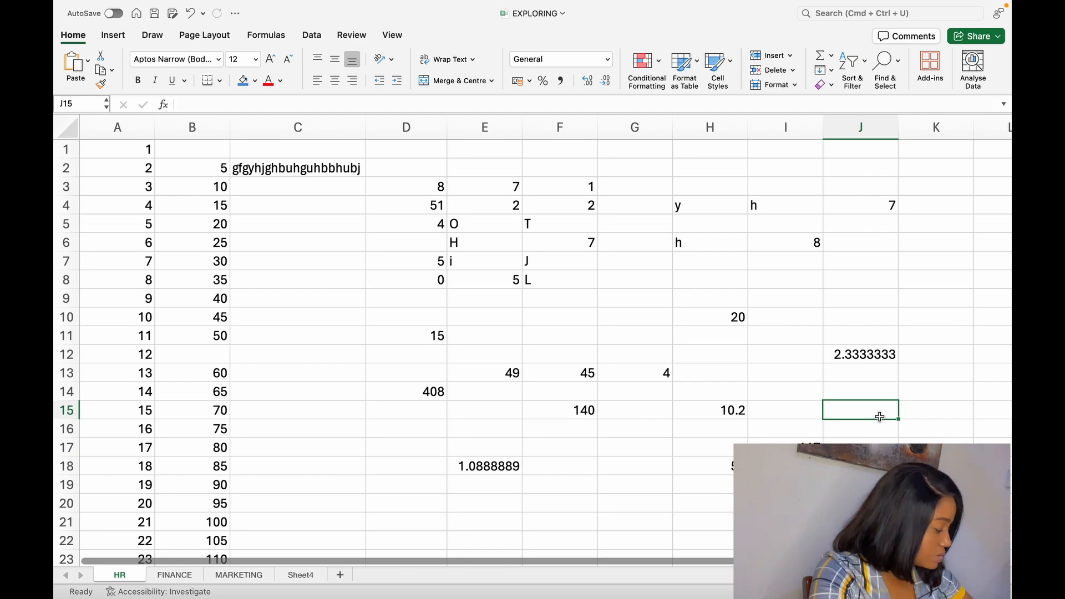
{"action": "left_click_drag", "start_coordinate": [192, 187], "coordinate": [192, 336]}
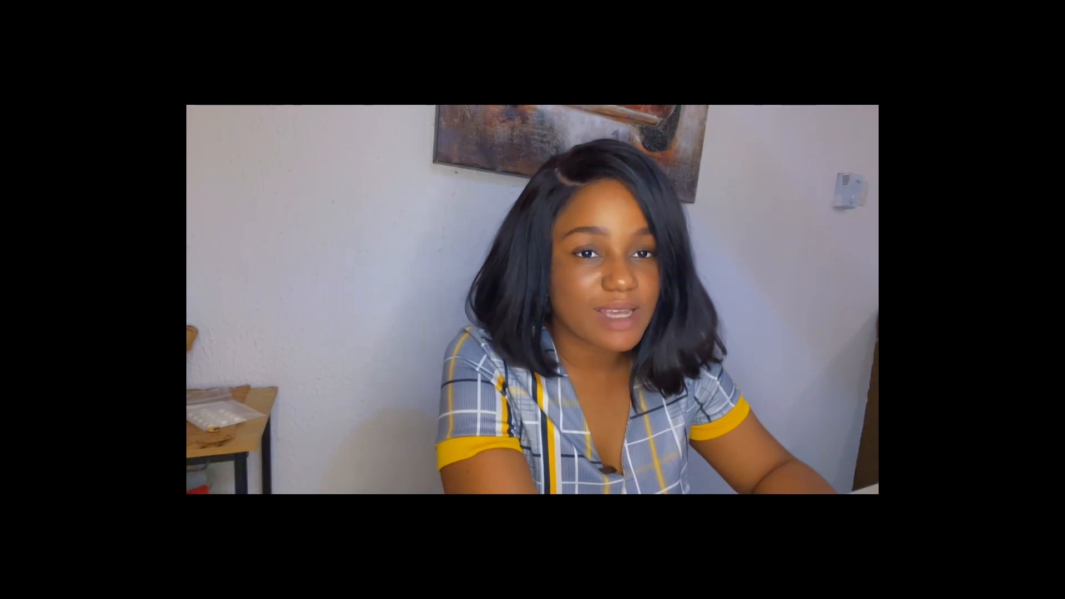